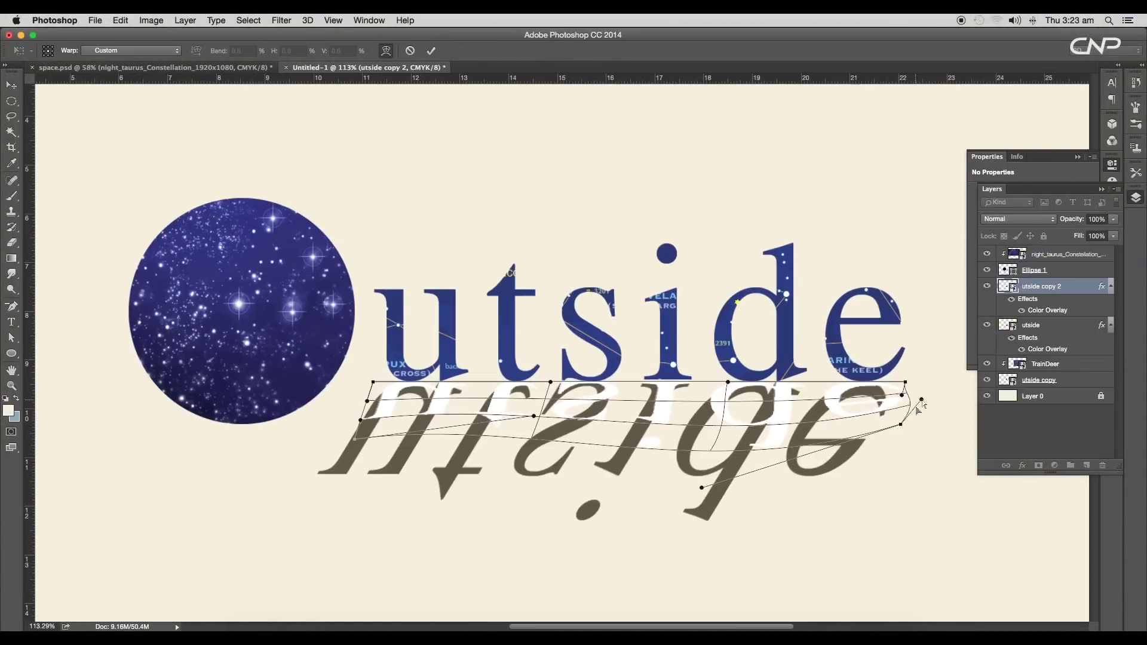
Refine the warp of the mirrored text copy and set its Bevel & Emboss shadow colour to brown.
left_click_drag(541, 418, 542, 411)
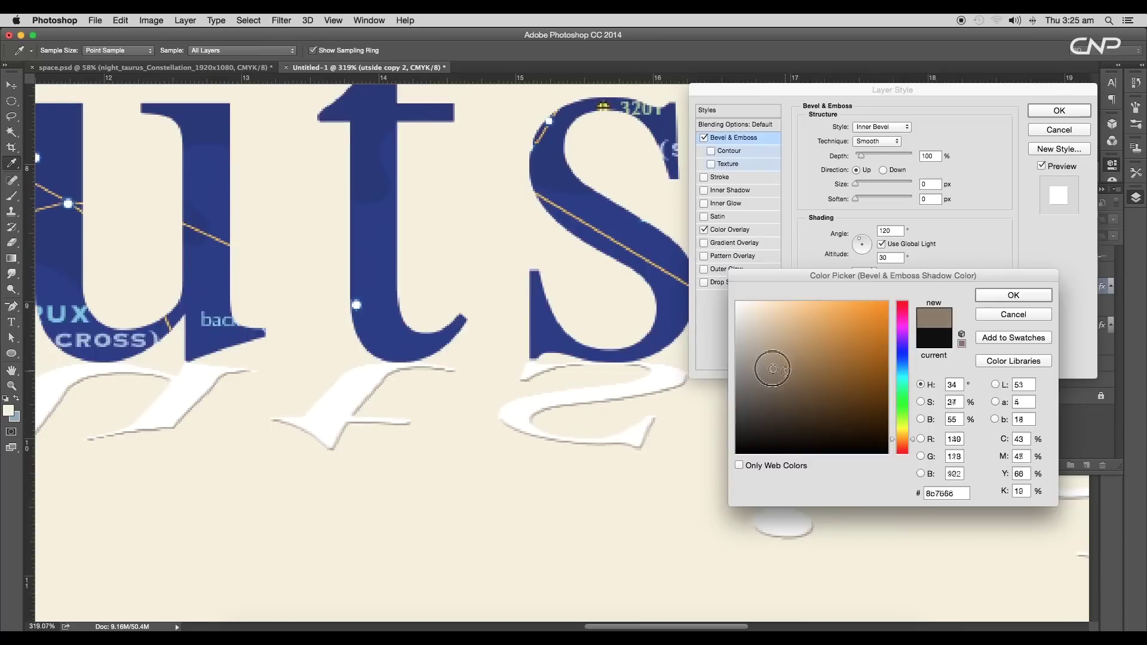
key("Return")
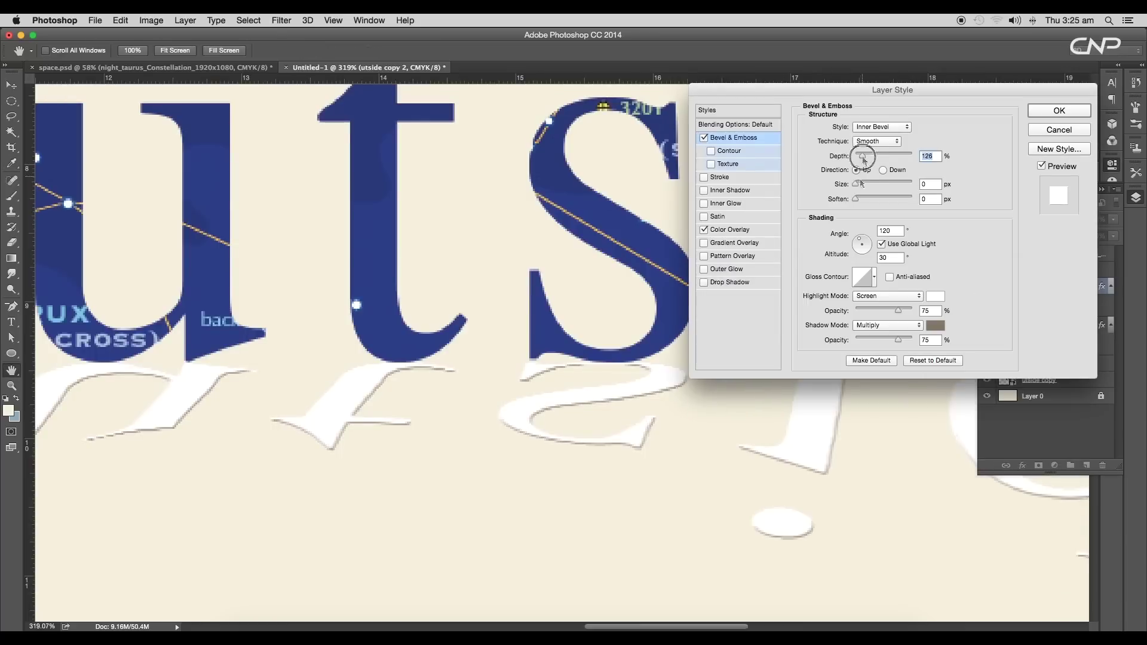
key("super+0")
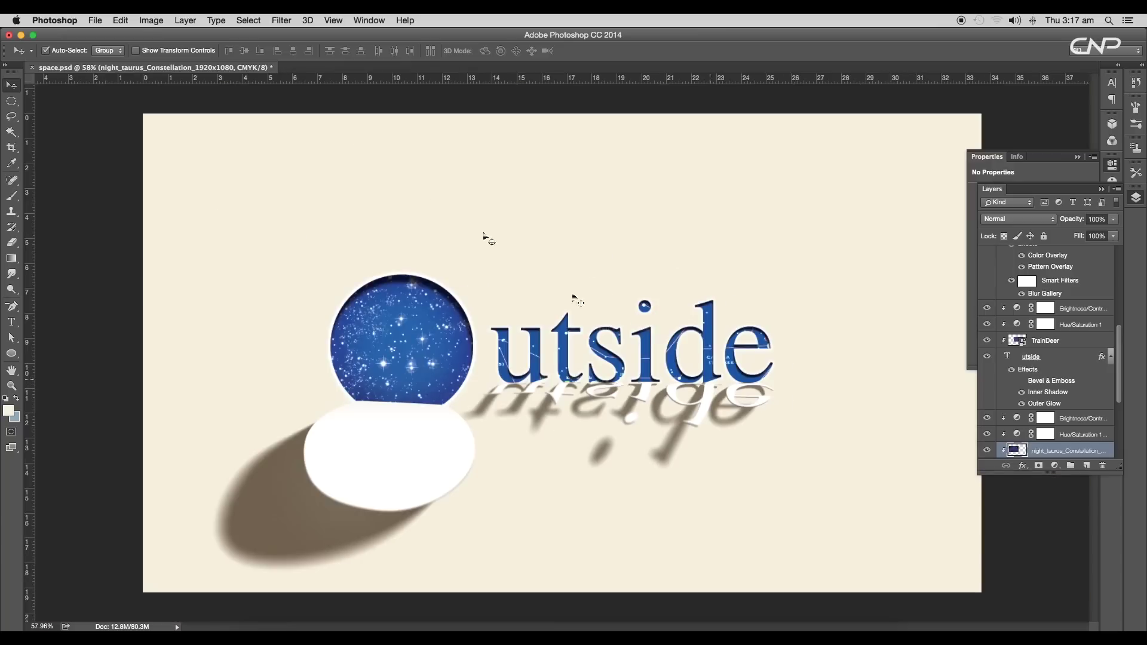
Create a 2000 x 1200 pixel CMYK document at 72 pixels/inch and convert its background to an editable layer.
left_click(98, 20)
left_click(107, 38)
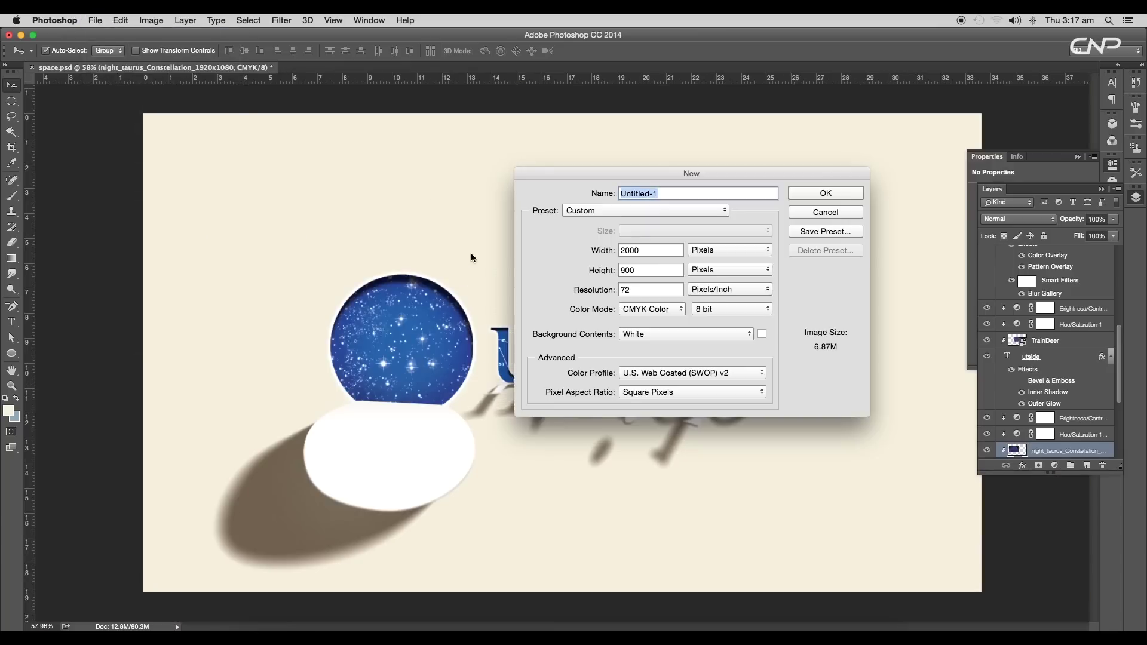
double_click(647, 266)
type("1200")
left_click(833, 194)
left_click(1082, 264)
left_click(682, 279)
Set the foreground colour to cream #f3efd9 and fill Layer 0 with it.
left_click(8, 411)
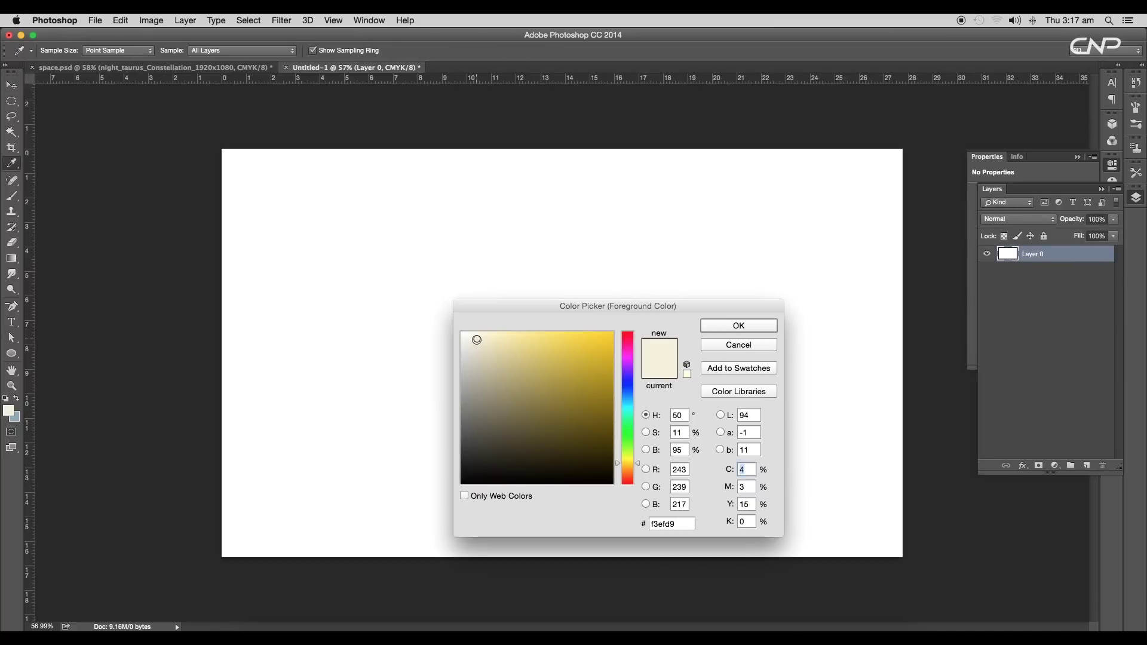
left_click(714, 331)
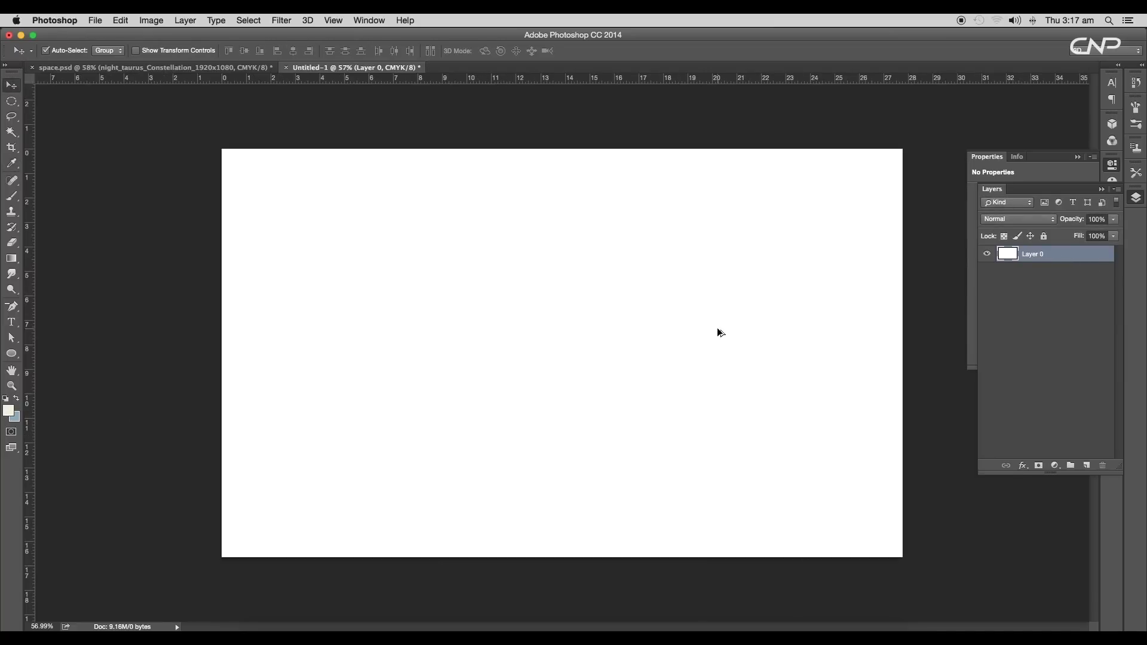
key("alt+BackSpace")
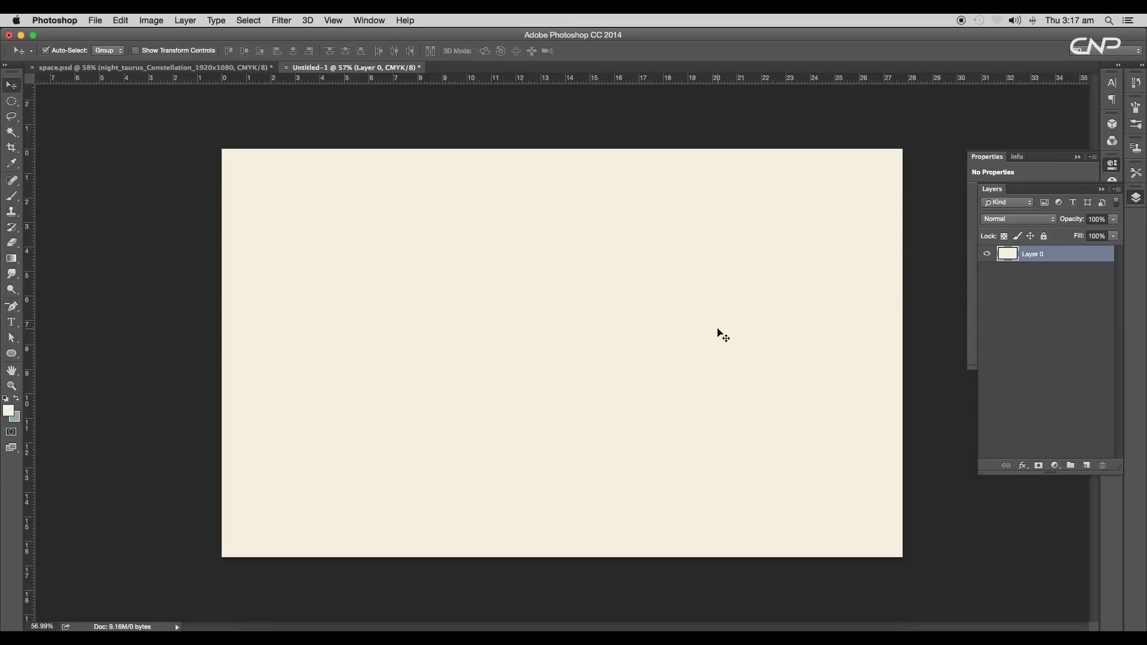
Add a text layer reading "utside" in STIXGeneral Regular near the middle of the cream canvas.
left_click(228, 71)
left_click(323, 67)
left_click(11, 322)
left_click(455, 341)
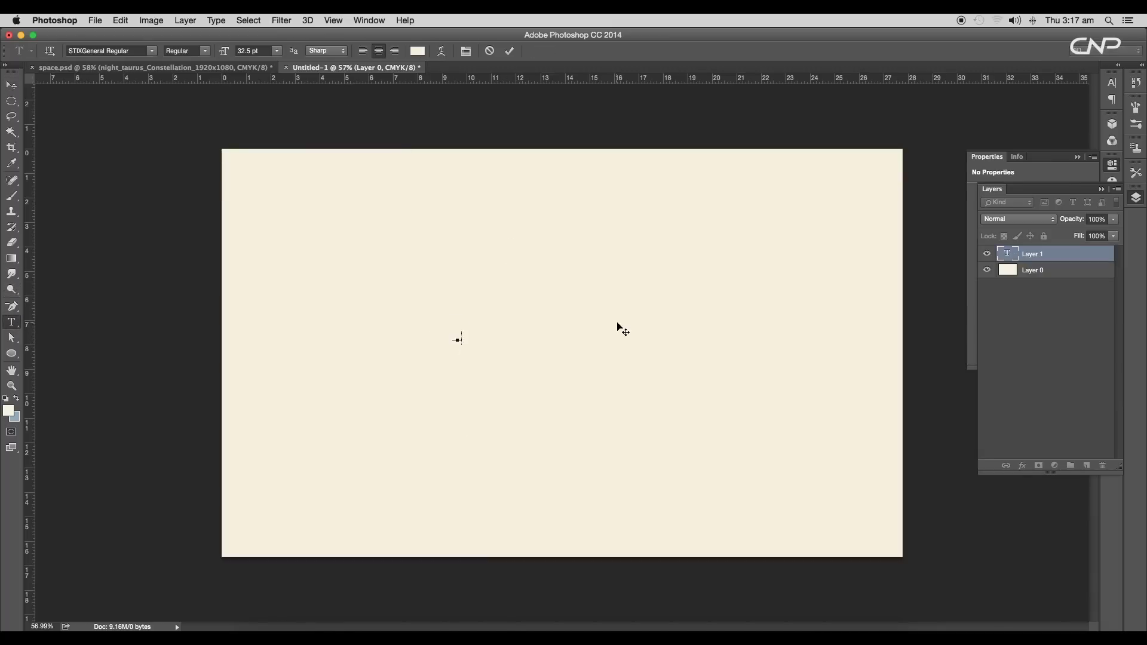
type("utside")
key("super+Return")
Enlarge the "utside" text to about 245 pt and colour it black.
key("super+t")
left_click_drag(471, 332, 555, 286)
key("Return")
left_click(416, 50)
left_click_drag(510, 383, 456, 481)
left_click(734, 330)
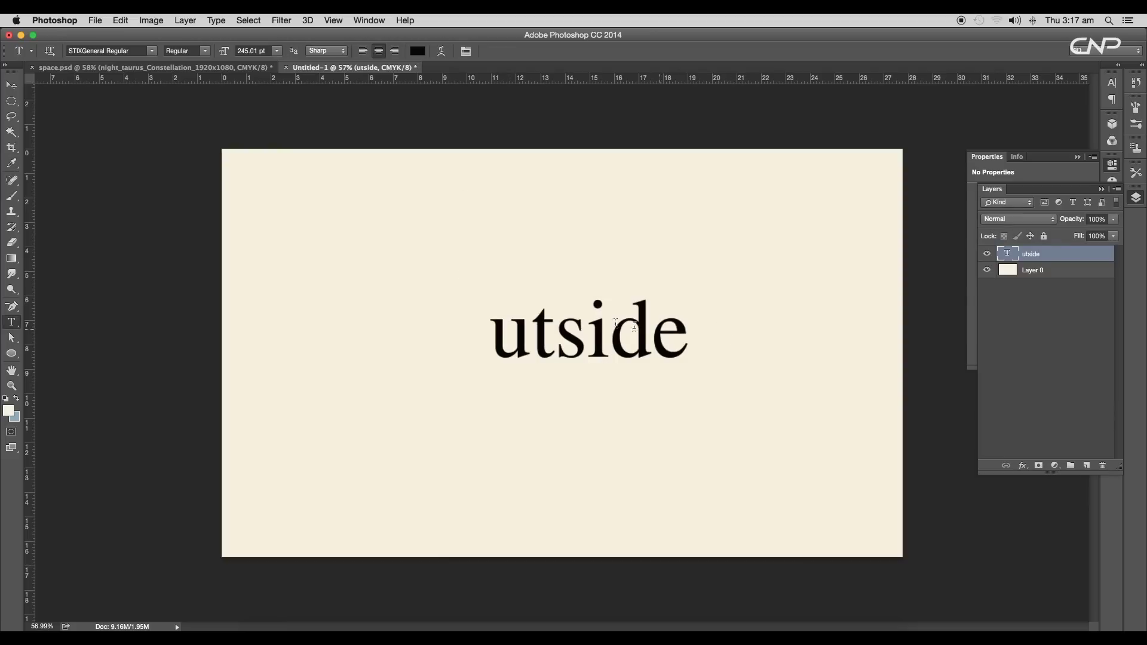
Move the word about 1.2 in right and 0.6 in down, and set its letter tracking to 60.
left_click(11, 85)
left_click_drag(582, 351, 615, 365)
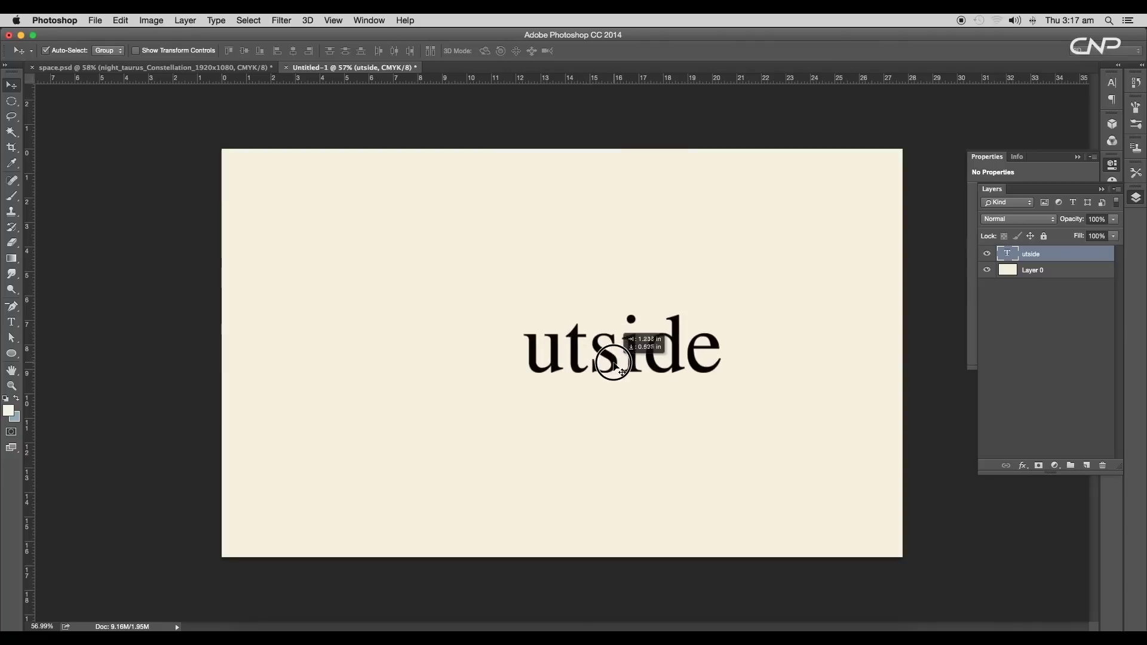
key("t")
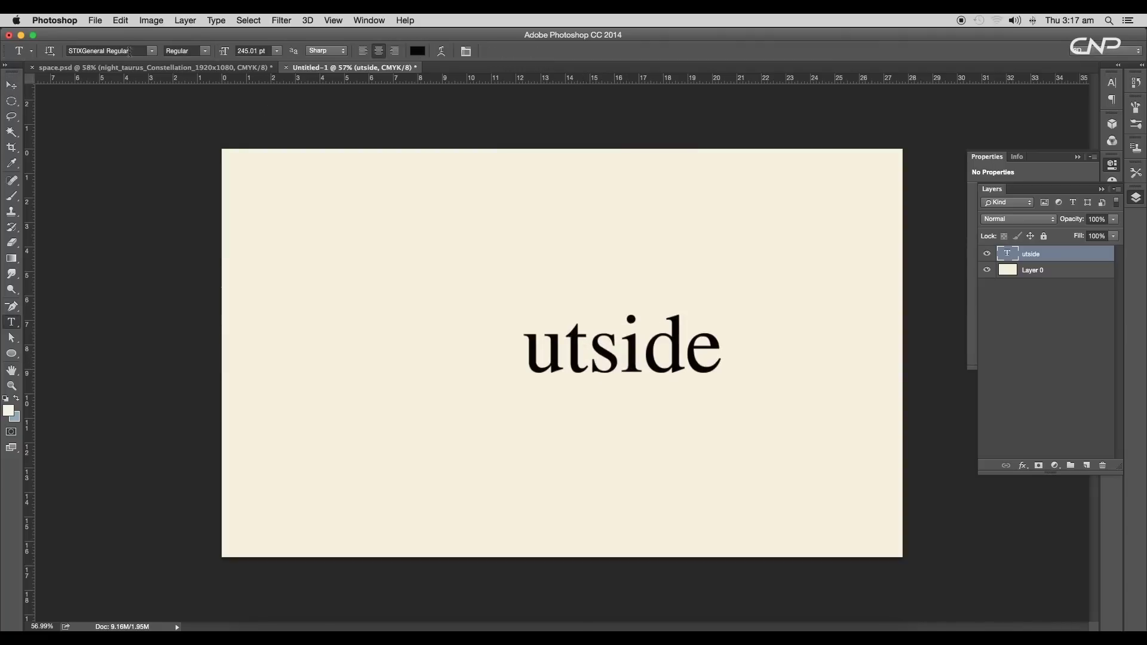
key("Up")
key("Down")
left_click(203, 50)
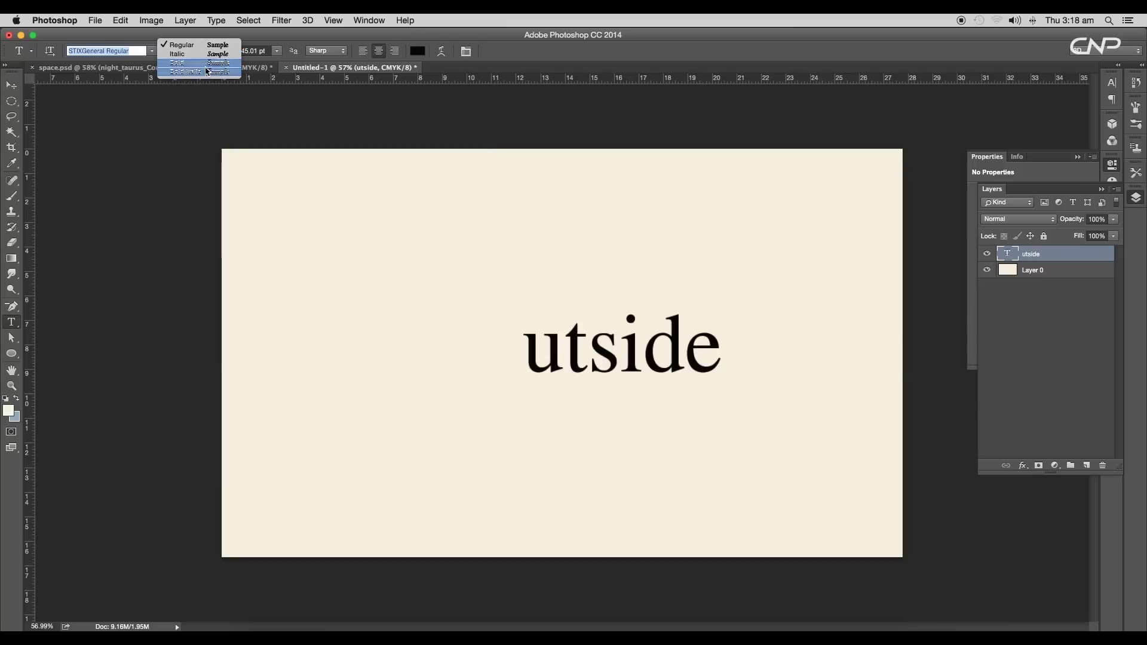
left_click(185, 45)
left_click(466, 52)
left_click_drag(1041, 122, 1041, 126)
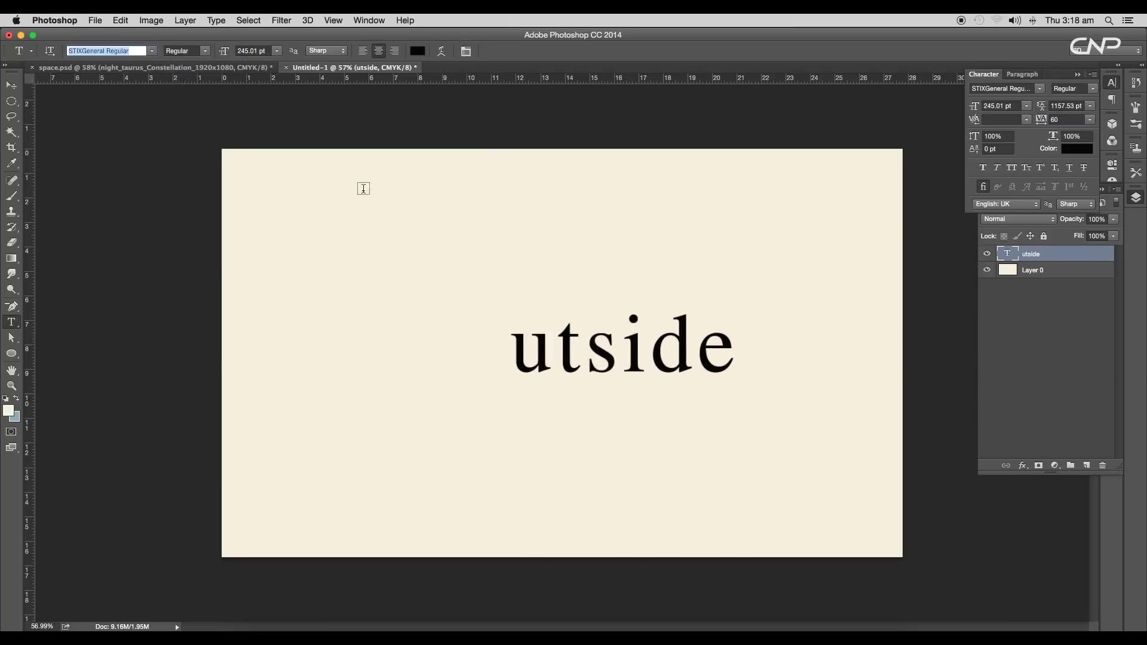
Draw a circle about 334 px in diameter directly in front of "utside" to serve as the letter O.
left_click(12, 85)
scroll(444, 349, "up", 2)
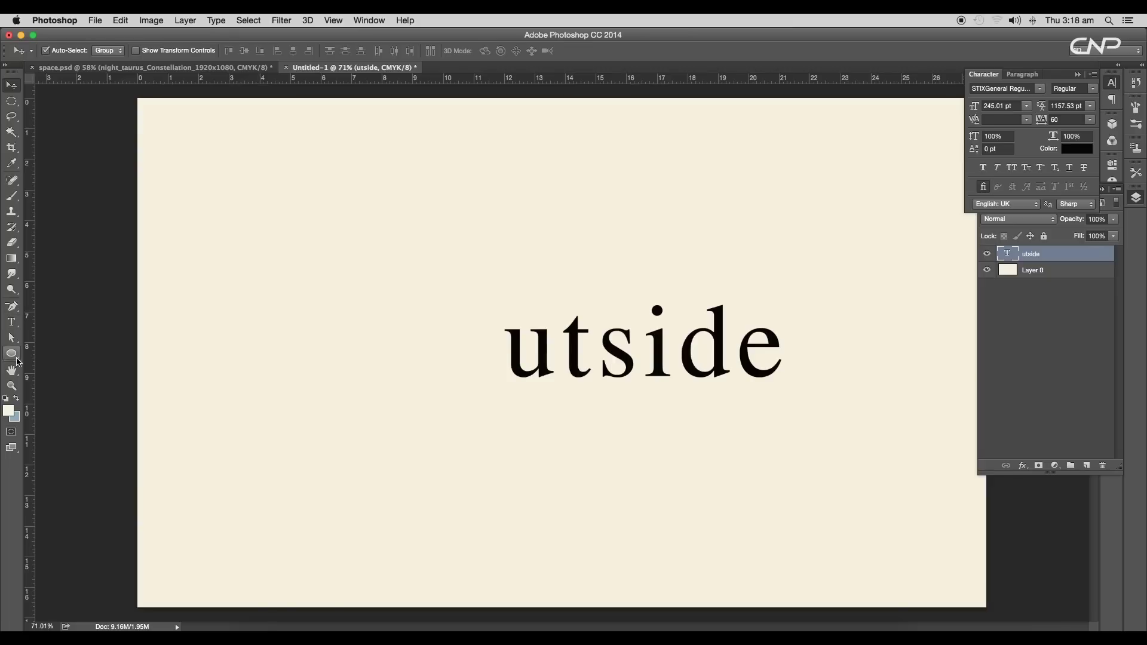
left_click(14, 356)
left_click_drag(423, 351, 493, 438)
scroll(554, 431, "down", 5)
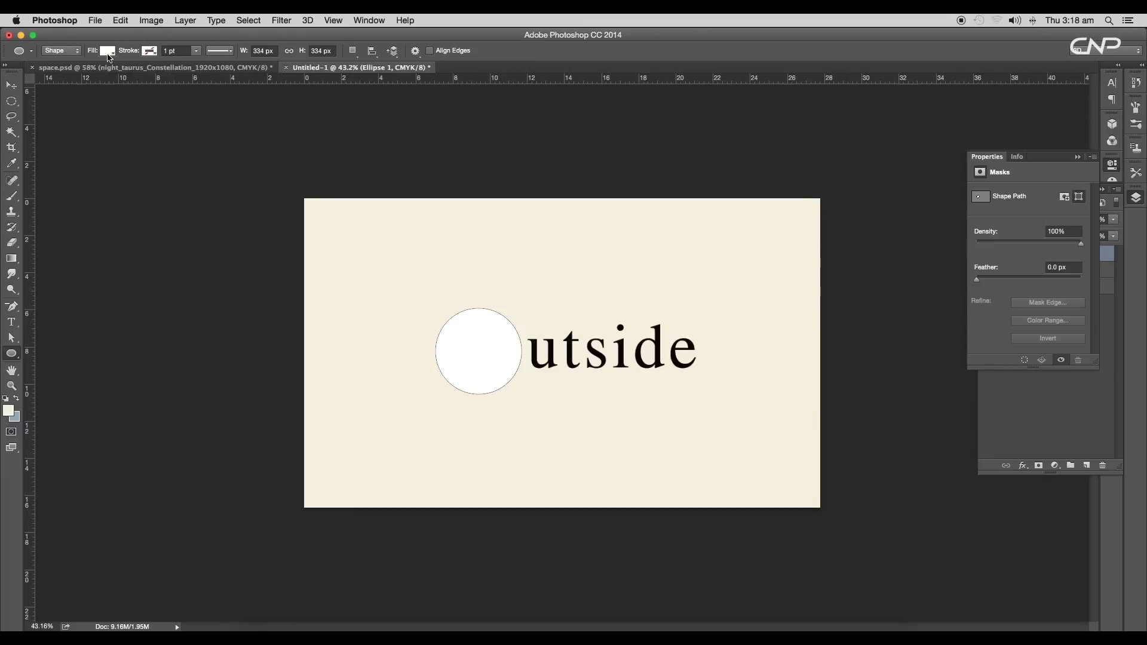
Fill the circle with black and move it slightly up to line it up with the word's centre.
left_click(107, 51)
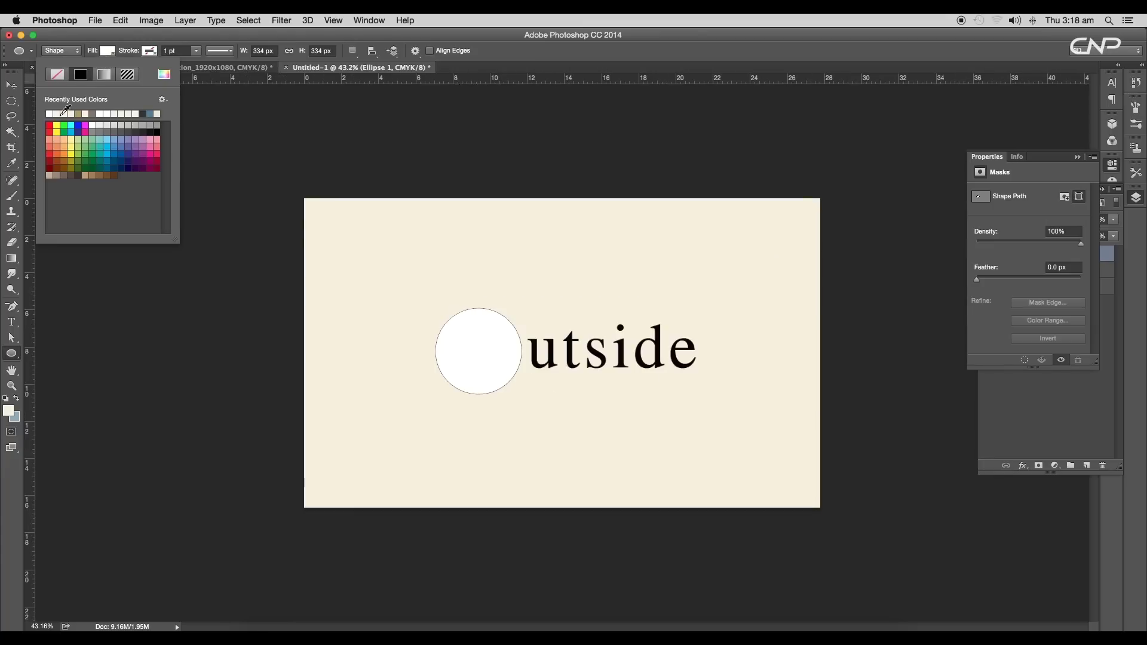
left_click(154, 130)
left_click(11, 85)
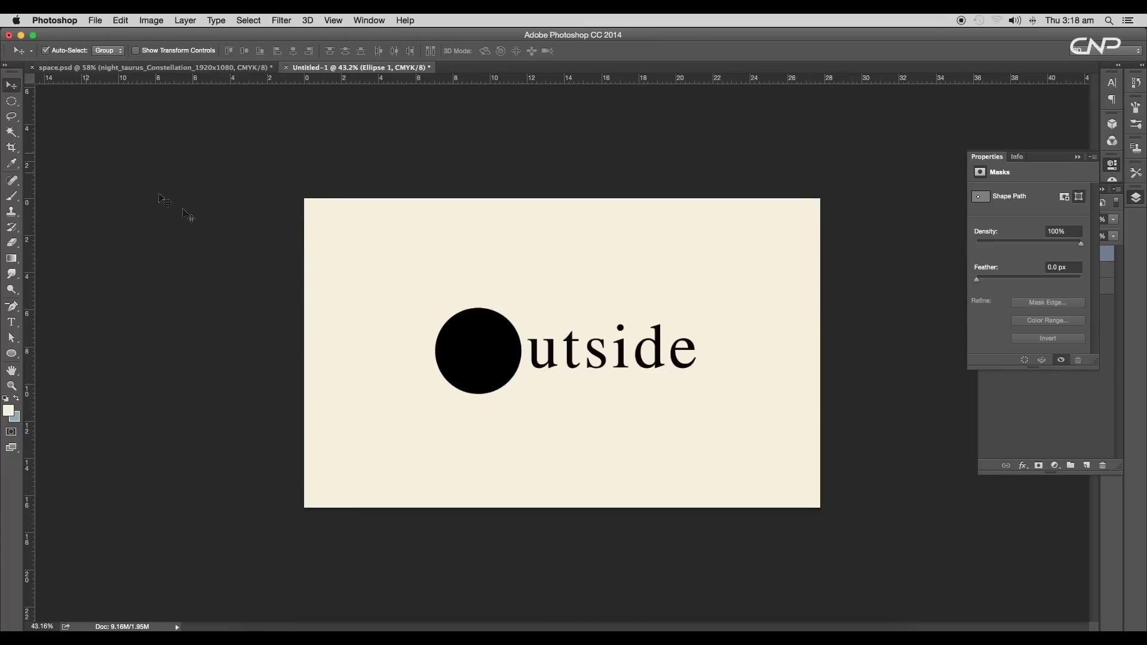
scroll(562, 353, "up", 2)
left_click_drag(489, 350, 487, 346)
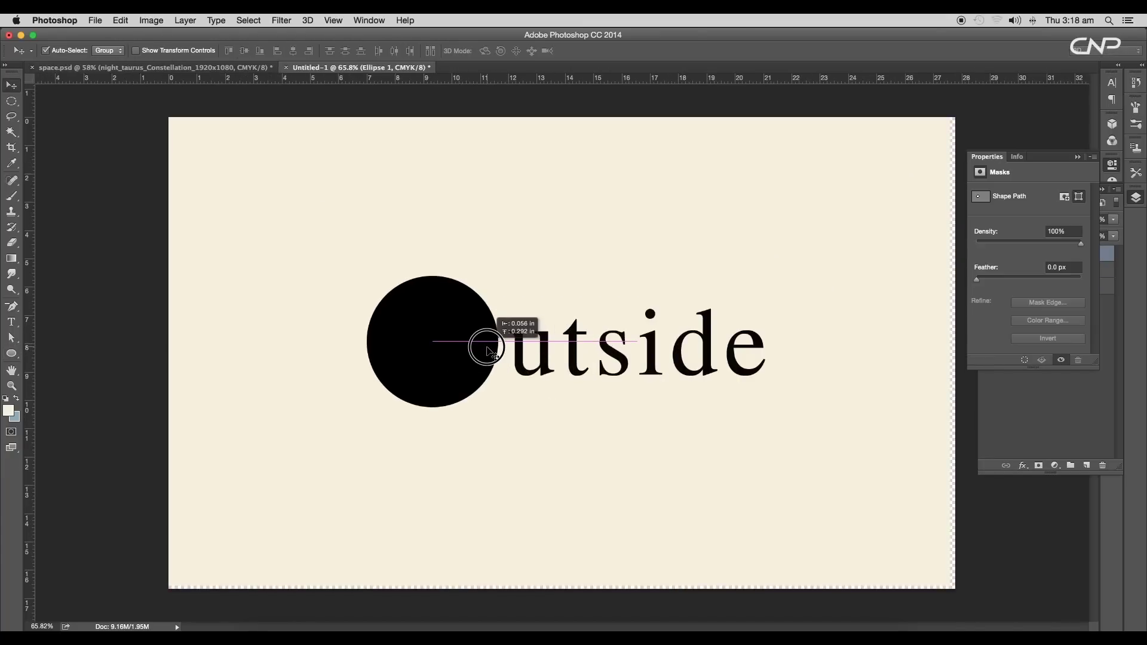
Place the TrainDeer image from the Downloads folder into the document and position it over the word.
scroll(499, 358, "down", 4)
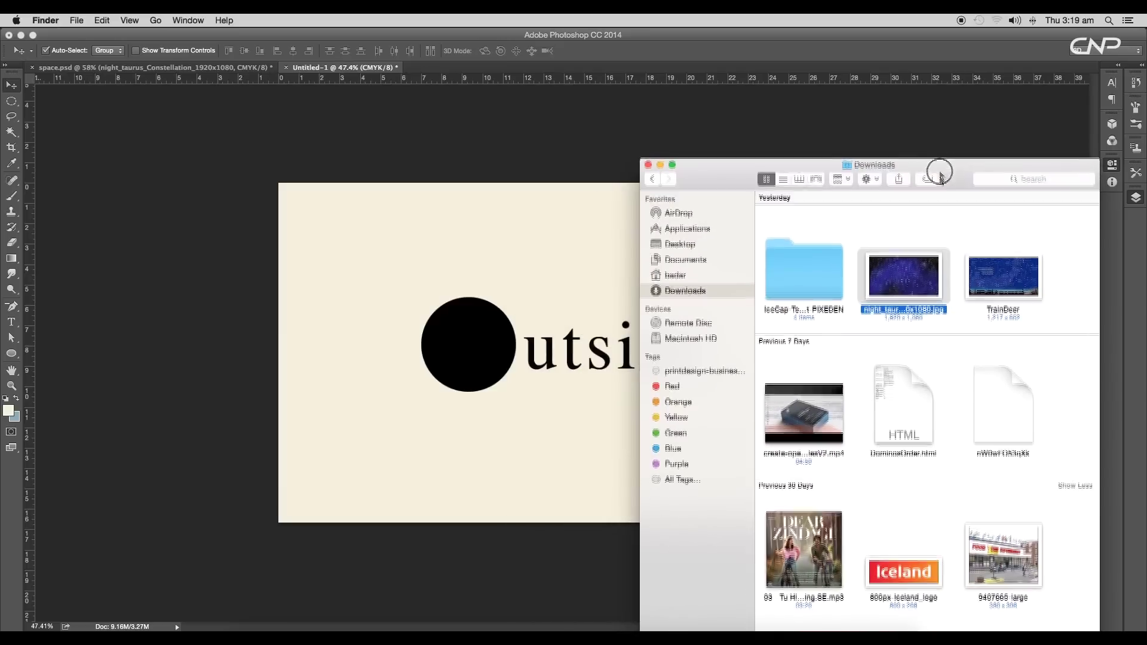
left_click(989, 283)
left_click_drag(1008, 284, 550, 410)
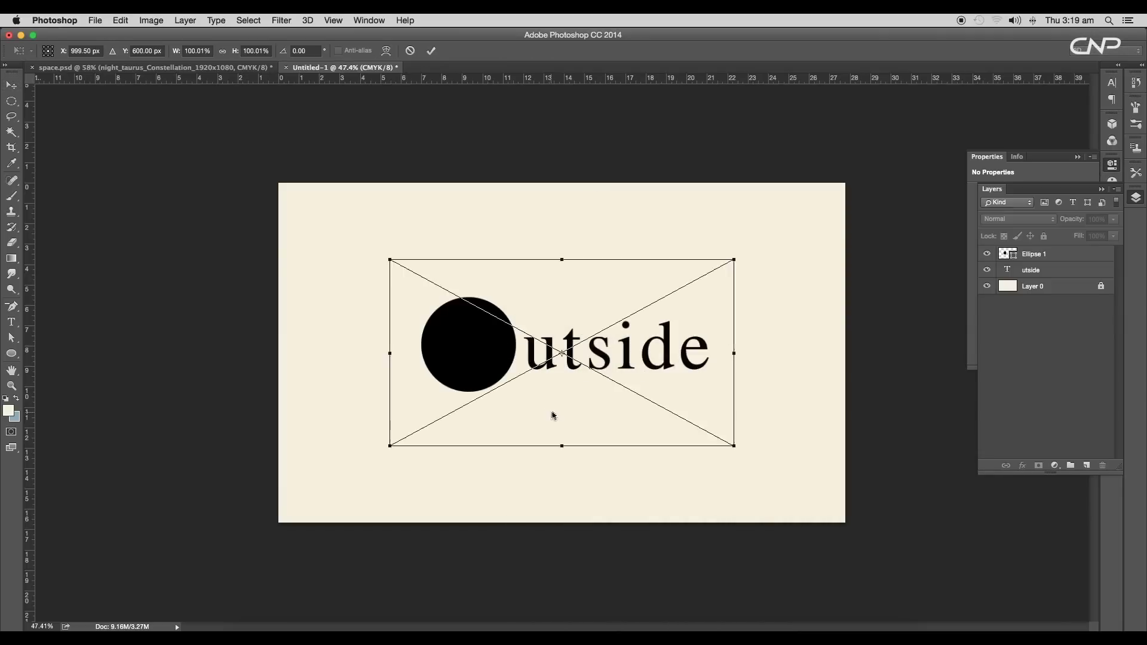
left_click_drag(634, 375, 652, 382)
key("Return")
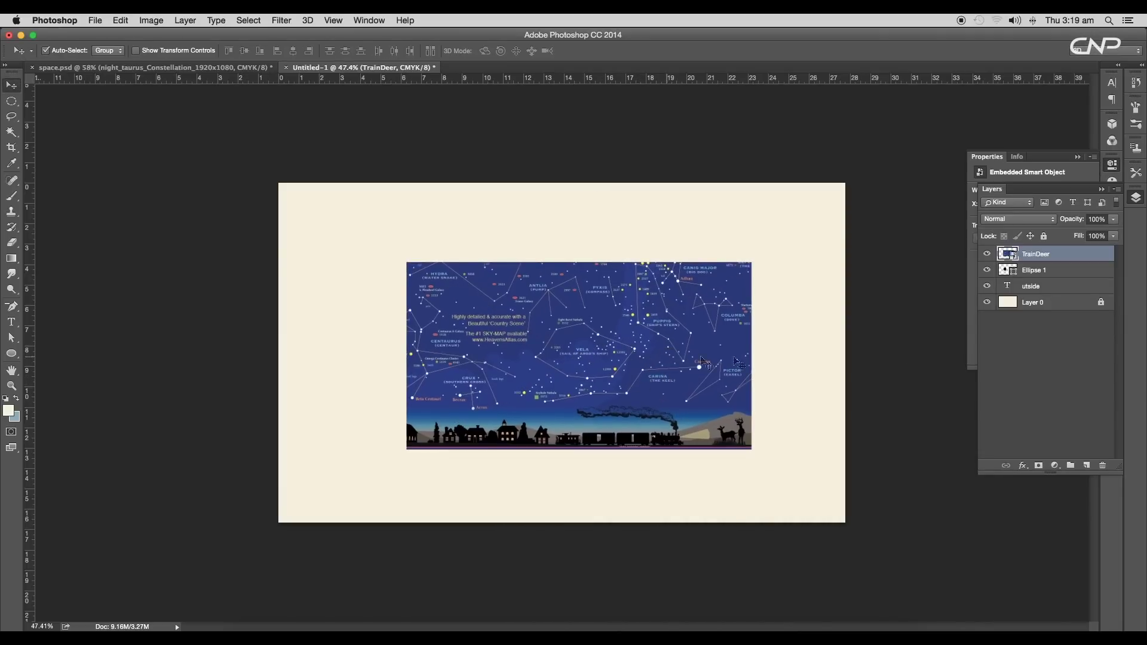
Move the TrainDeer layer below Ellipse 1 and clip it to the "utside" text layer.
left_click_drag(1047, 261, 1039, 278)
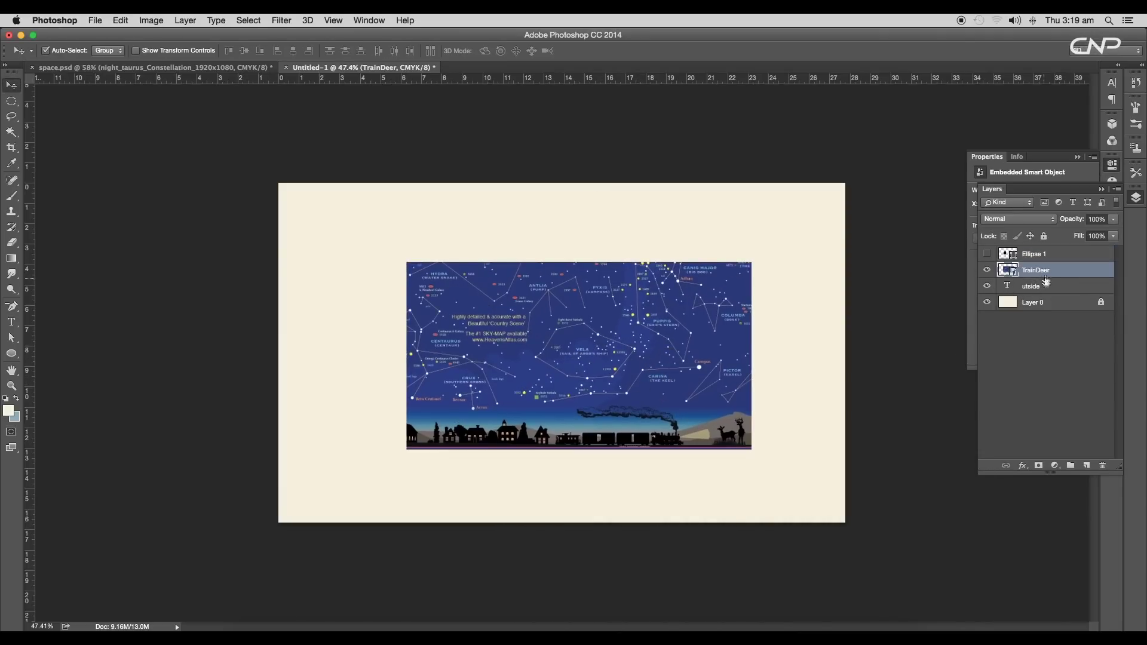
left_click(986, 270)
left_click(987, 270)
left_click(1006, 284, "alt")
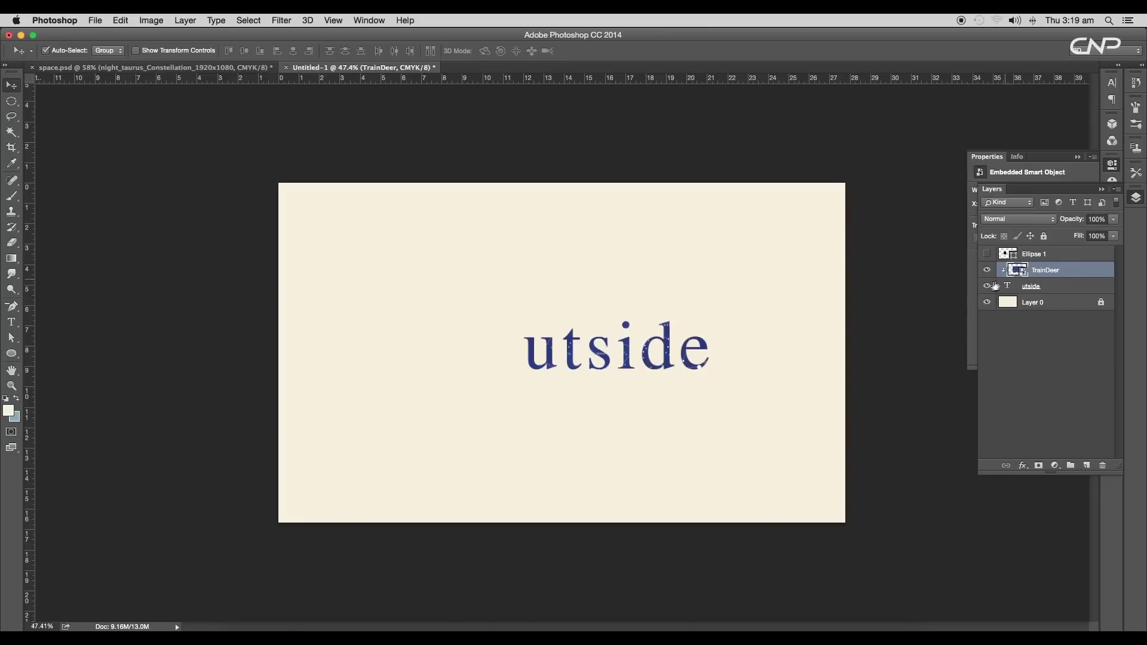
Enlarge the "utside" text and reposition the clipped TrainDeer image so its stars fill the letters.
scroll(608, 359, "up", 5)
scroll(608, 358, "down", 4)
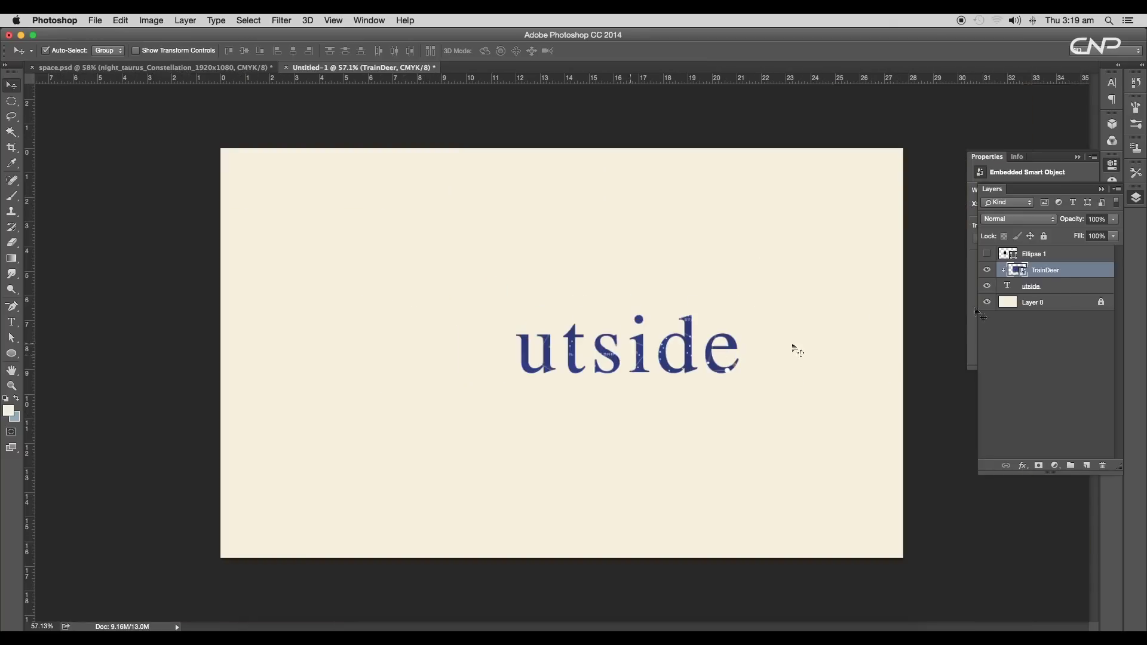
left_click(1062, 289)
key("super+t")
left_click_drag(744, 304, 770, 287)
key("Return")
left_click_drag(733, 322, 729, 359)
left_click_drag(729, 358, 726, 349)
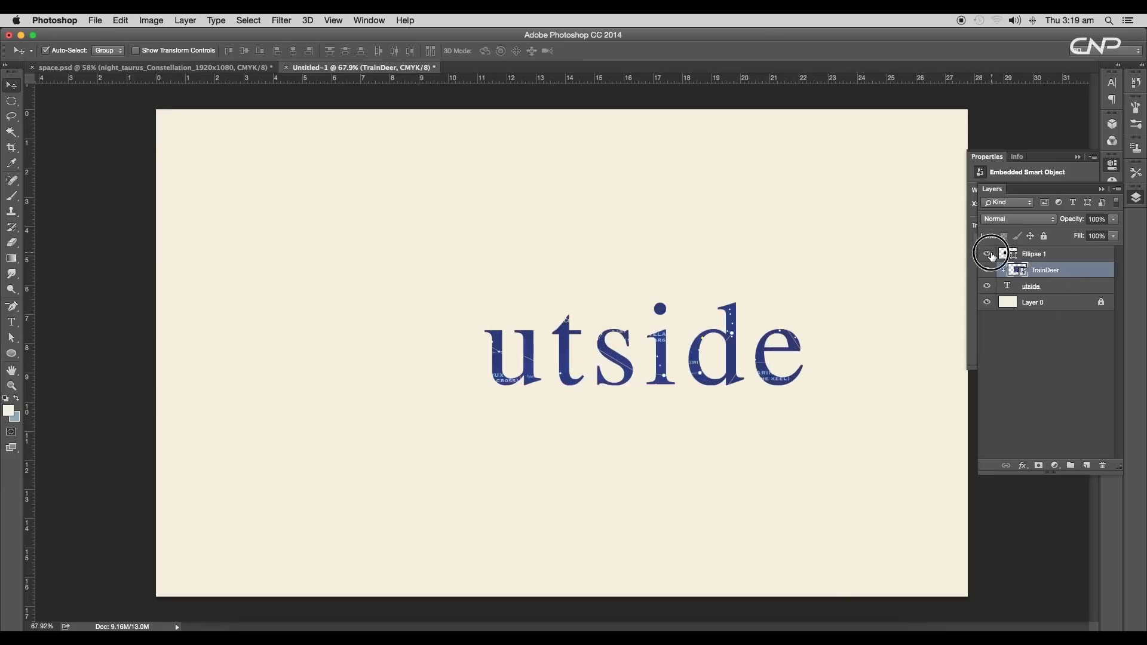
Show the Ellipse 1 layer again and adjust the circle's position beside the enlarged word.
left_click(989, 254)
left_click_drag(436, 367, 436, 366)
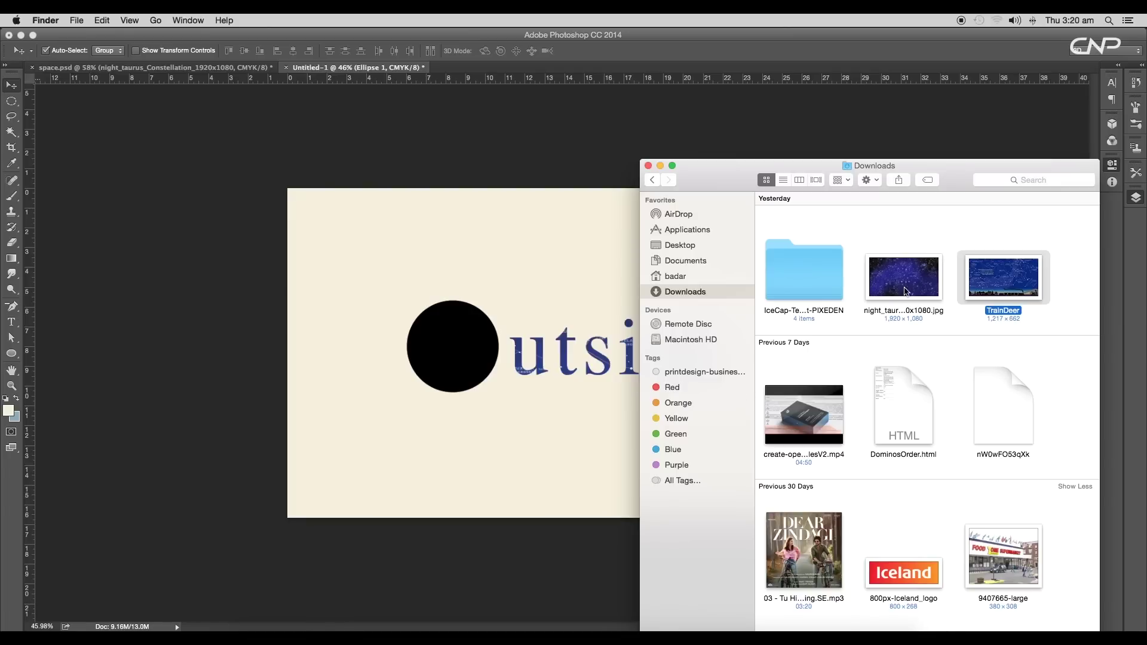
Place the night_taurus constellation image from Downloads, scale it down and position it over the circle.
left_click_drag(906, 292, 537, 402)
left_click_drag(828, 203, 742, 255)
key("Return")
left_click_drag(643, 352, 582, 346)
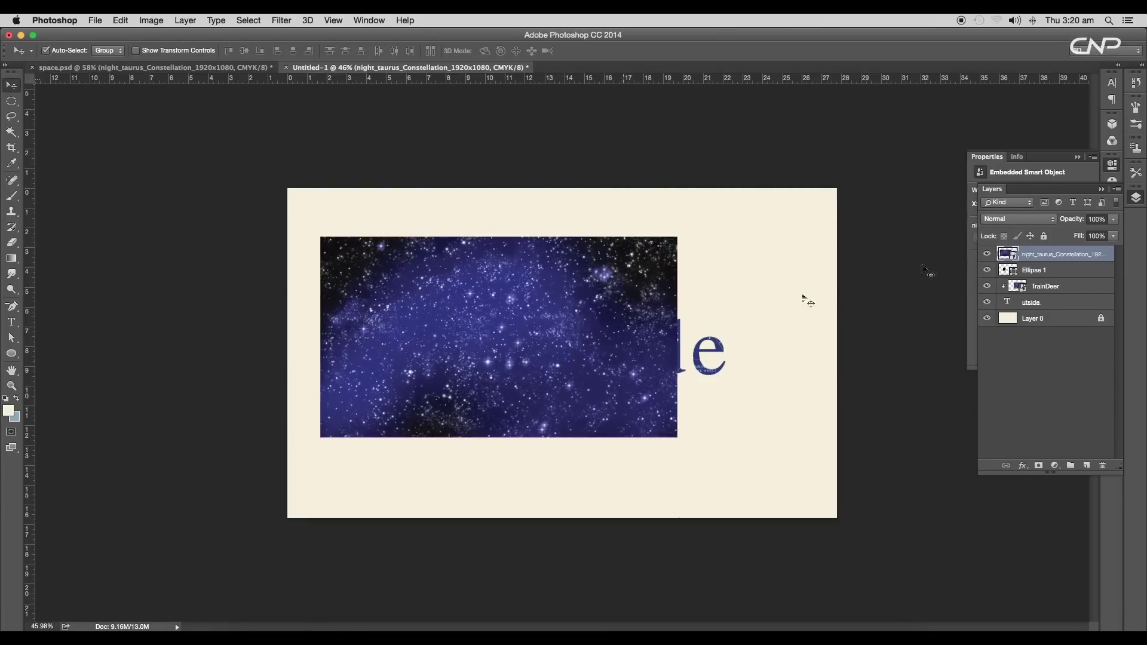
Clip the night_taurus image to Ellipse 1 and shift it so the bright stars sit inside the circle.
left_click(1012, 272)
left_click(1012, 273)
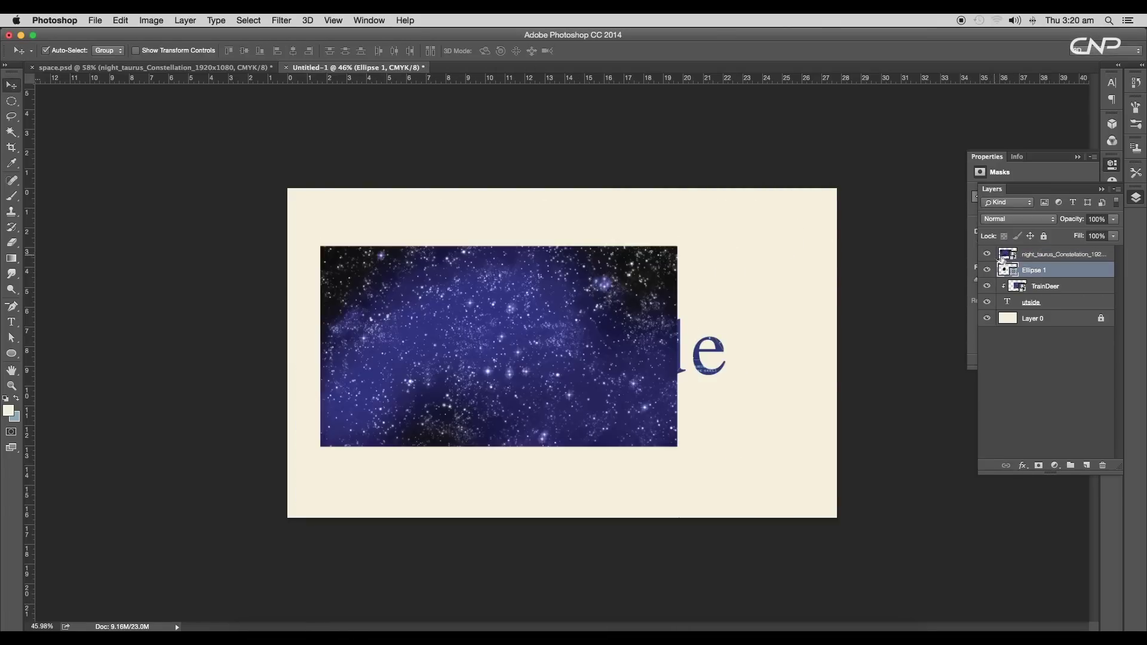
left_click(1007, 261, "alt")
left_click_drag(472, 357, 450, 335)
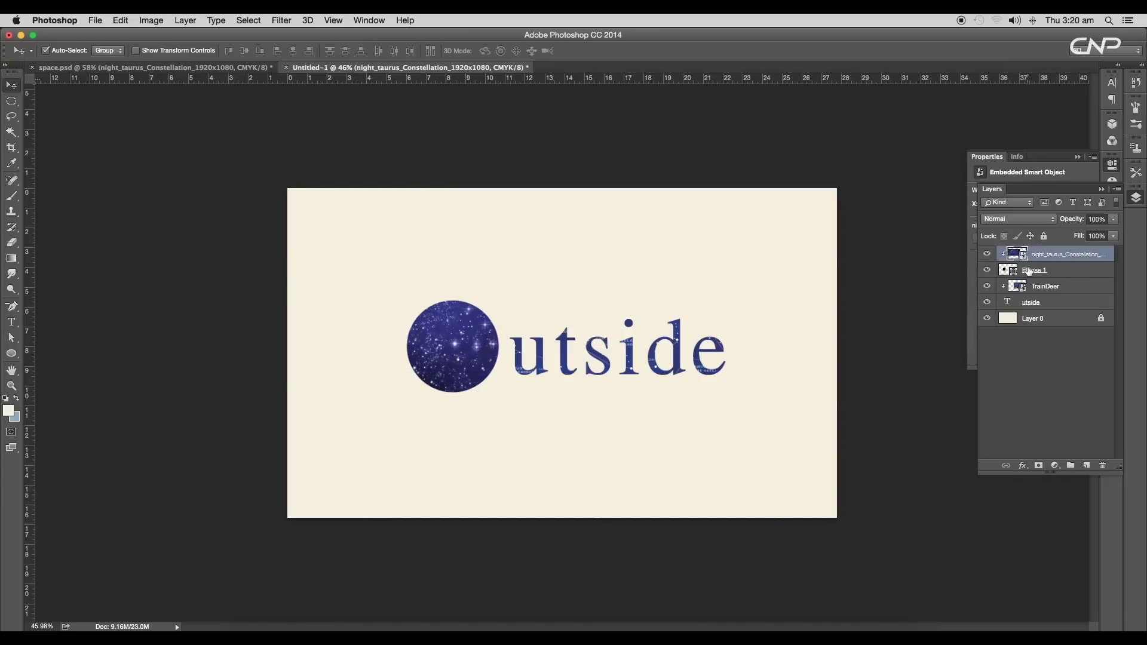
Transform the Ellipse 1 circle to move it slightly closer to the letter u.
left_click(1019, 273)
key("super+t")
left_click_drag(468, 359, 472, 358)
key("Return")
Convert the "utside" text layer to a smart object.
scroll(628, 370, "down", 3)
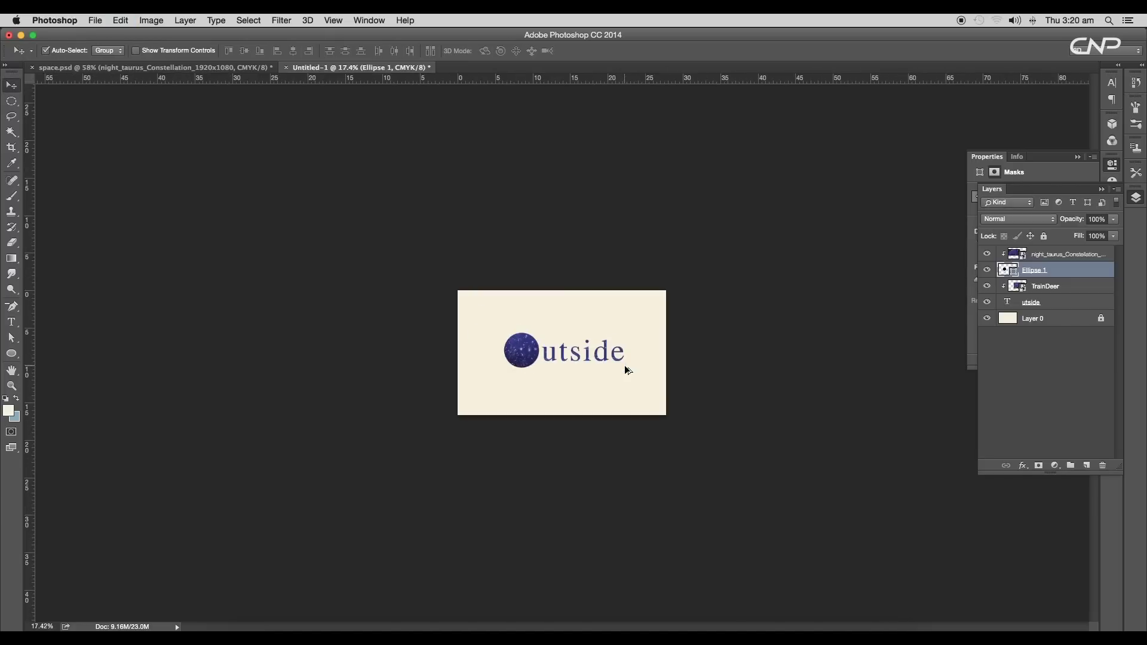
scroll(556, 372, "up", 4)
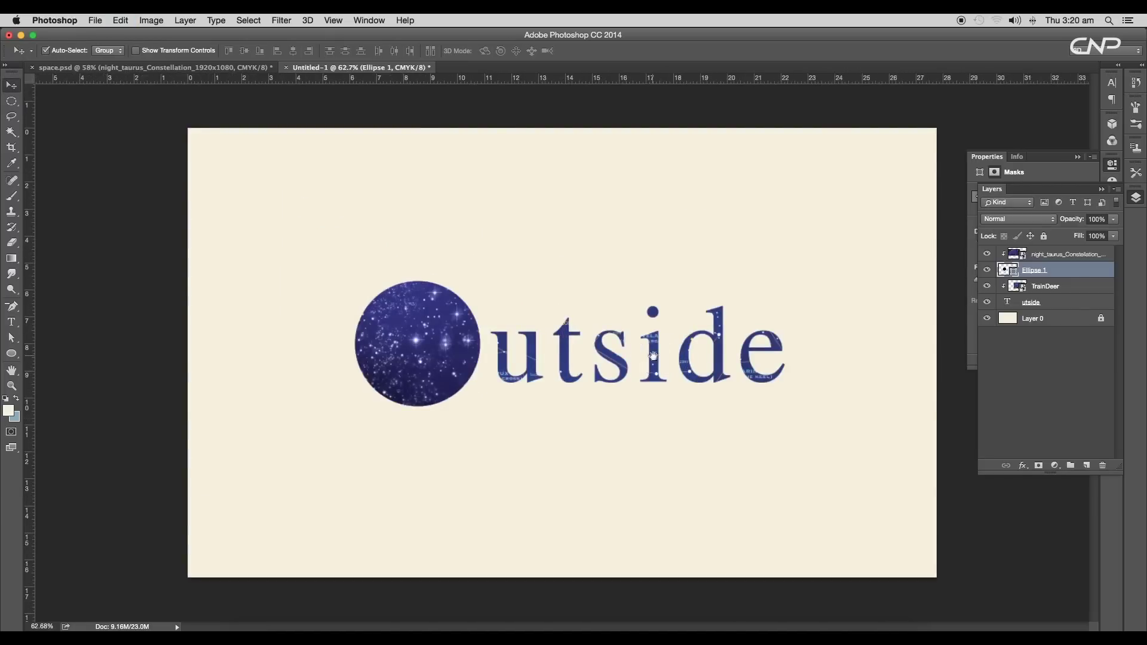
scroll(653, 357, "up", 2)
left_click(1087, 307)
right_click(1087, 307)
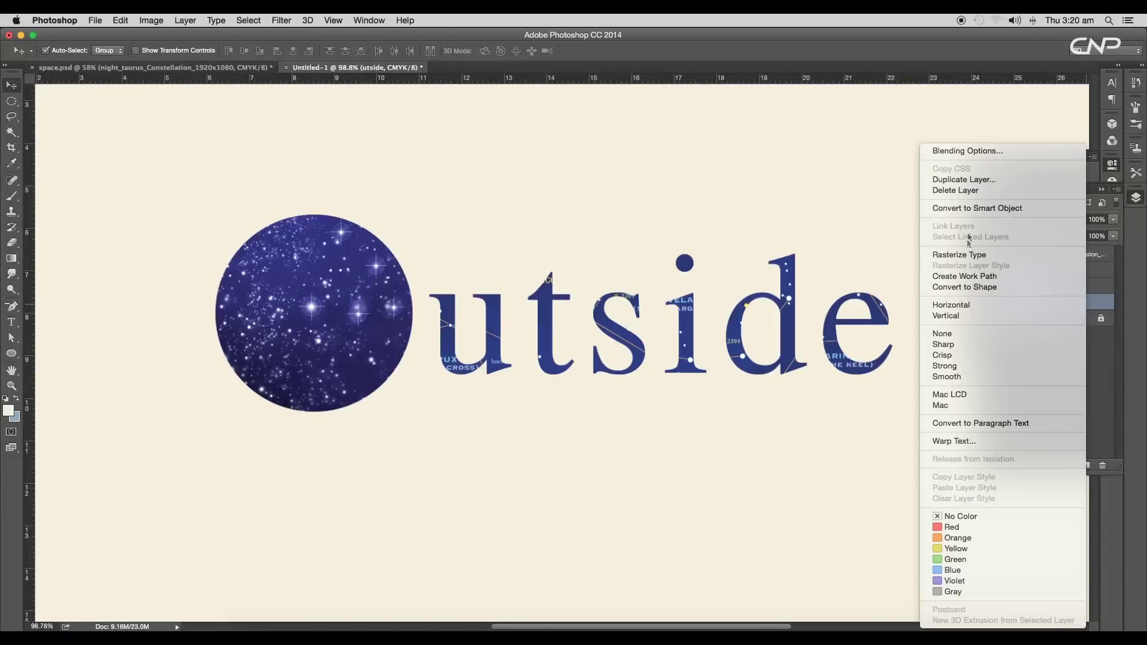
left_click(978, 212)
Duplicate the "utside" smart object layer and clip the TrainDeer image to the copy.
scroll(627, 353, "up", 2)
scroll(627, 352, "right", 1)
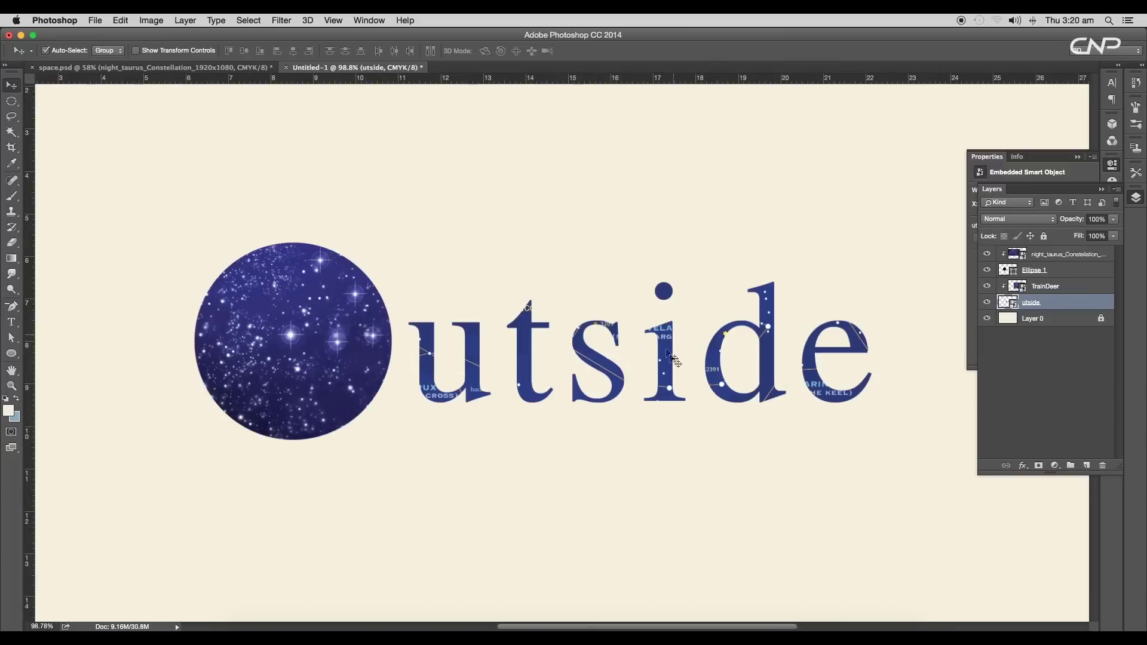
left_click_drag(1080, 325, 1087, 465)
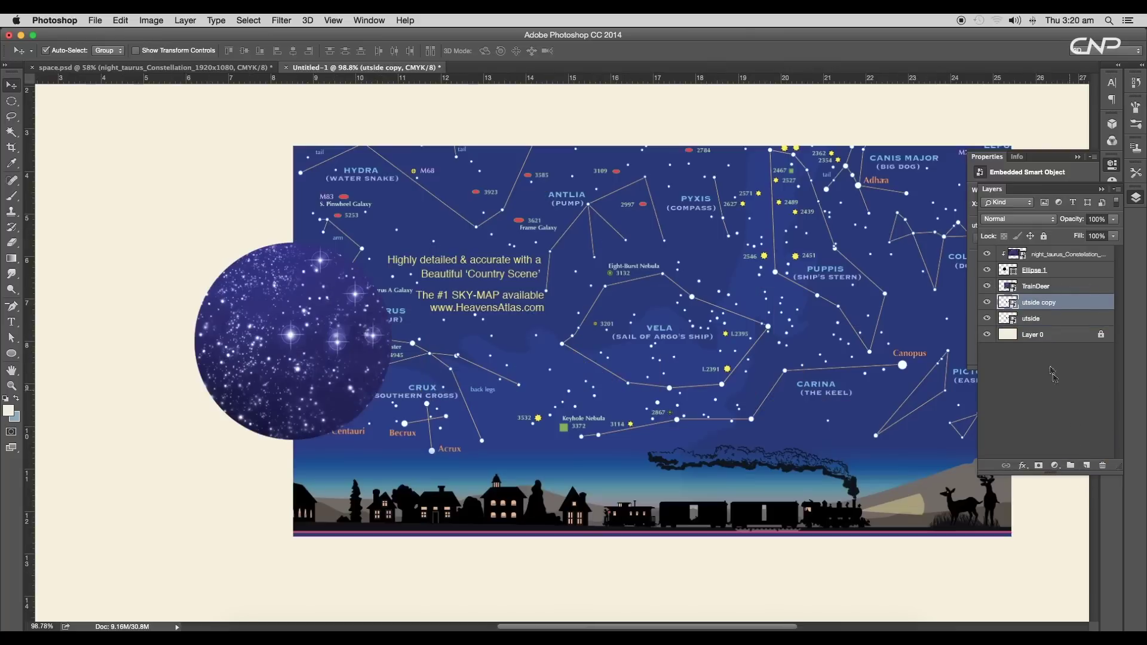
left_click(1009, 294, "alt")
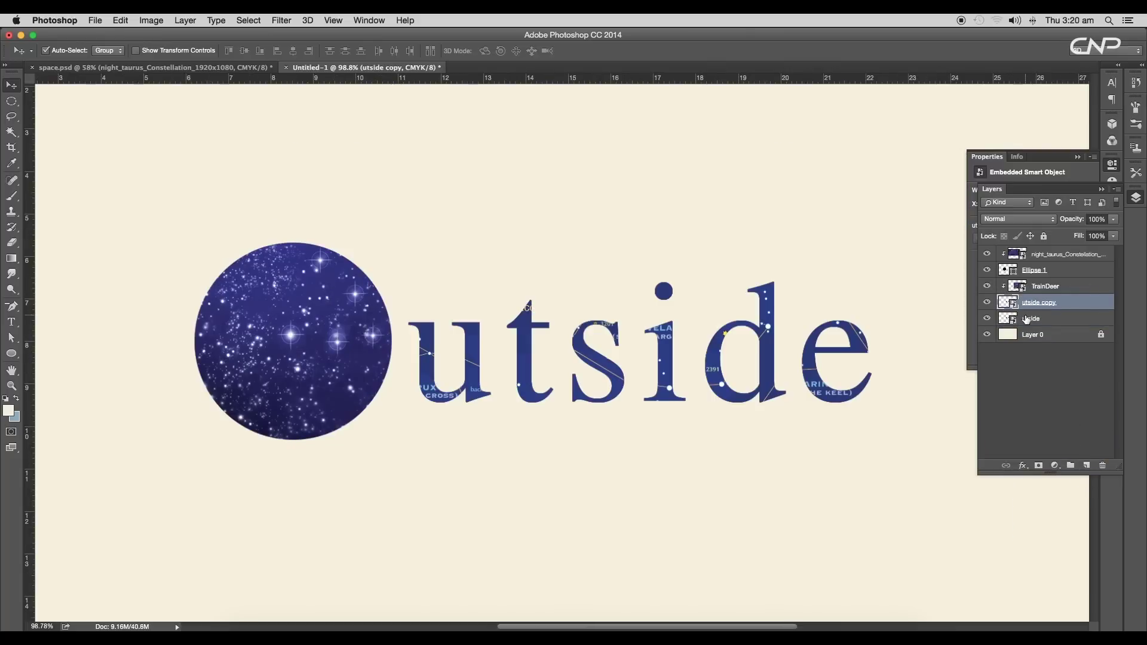
Move the black "utside" layer above TrainDeer and flip it vertically below the blue letters at about -53% height.
left_click(1056, 319)
left_click(987, 321)
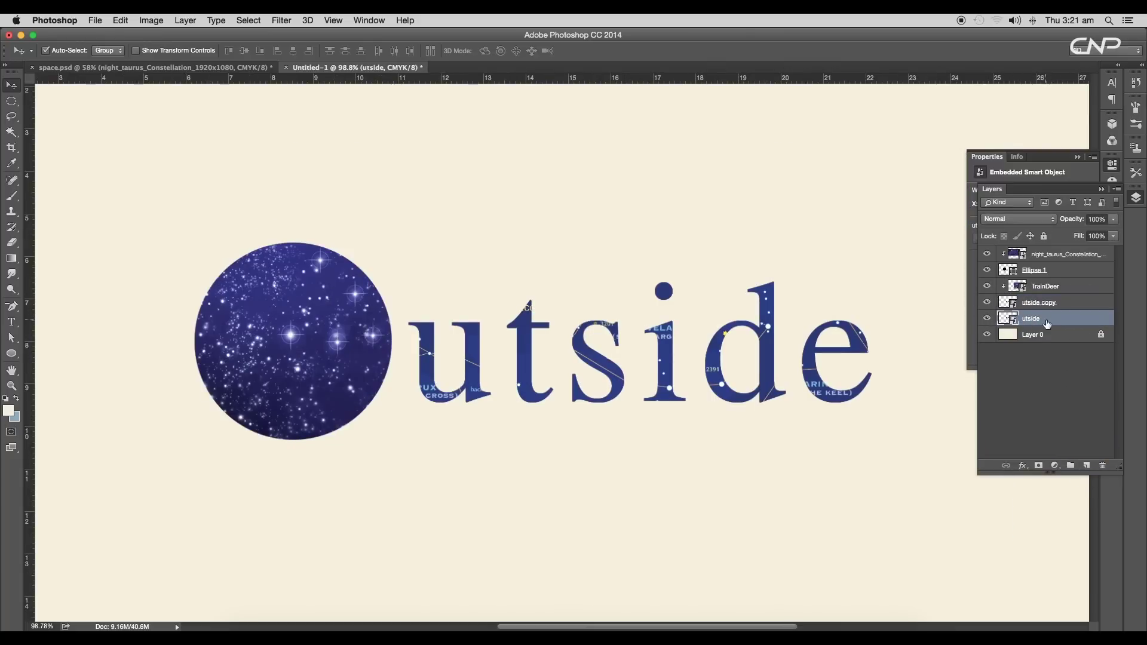
left_click_drag(1051, 323, 1036, 285)
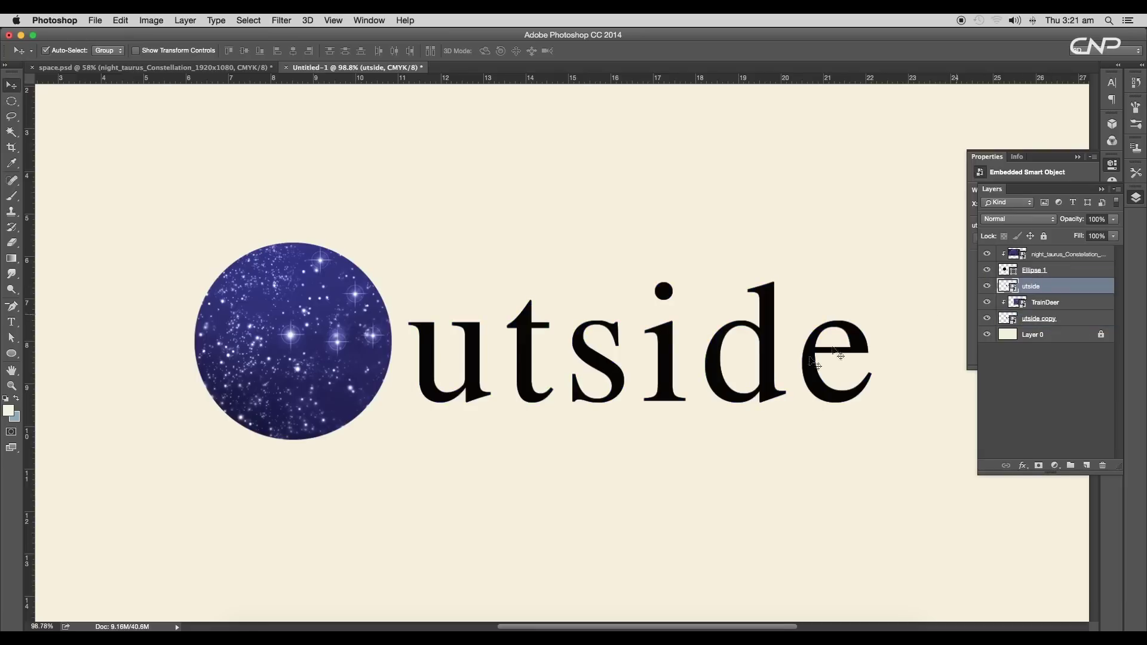
key("super+t")
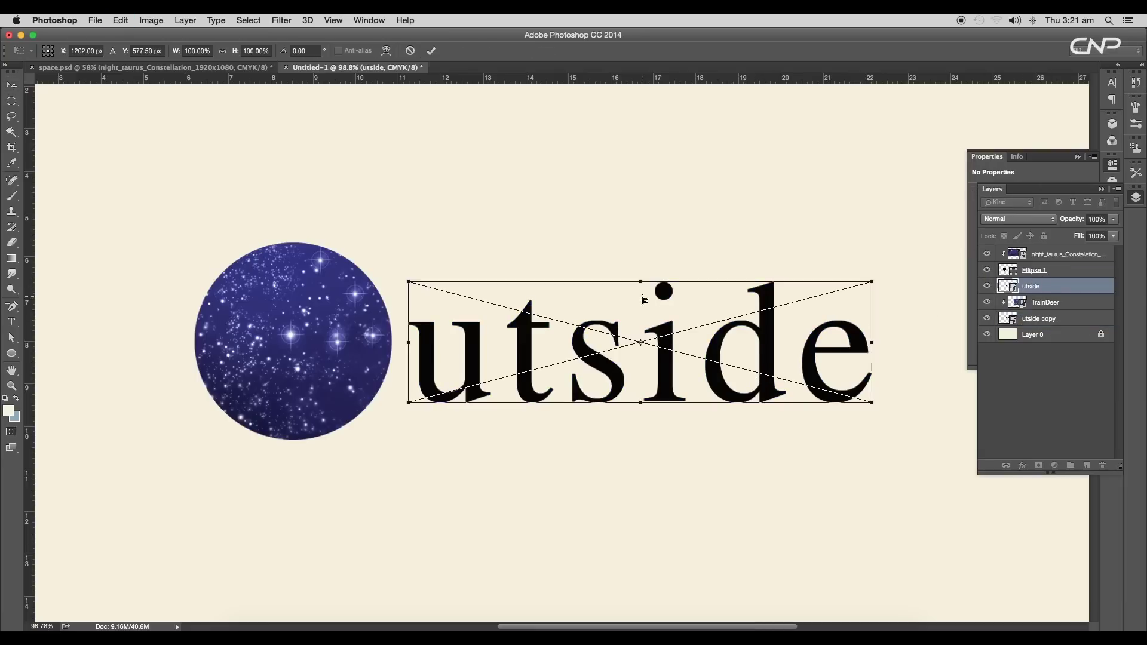
left_click_drag(642, 282, 644, 463)
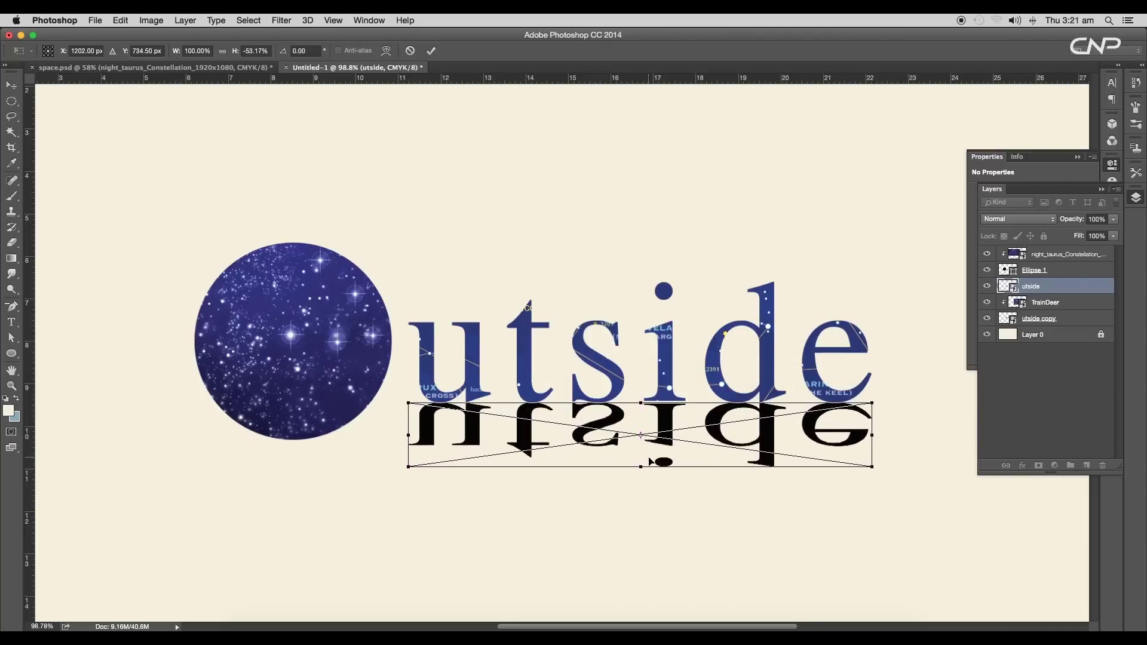
key("Return")
Skew the flipped "utside" layer slightly toward the circle and flatten it to about -41.6% height.
key("super+minus")
key("super+t")
right_click(620, 365)
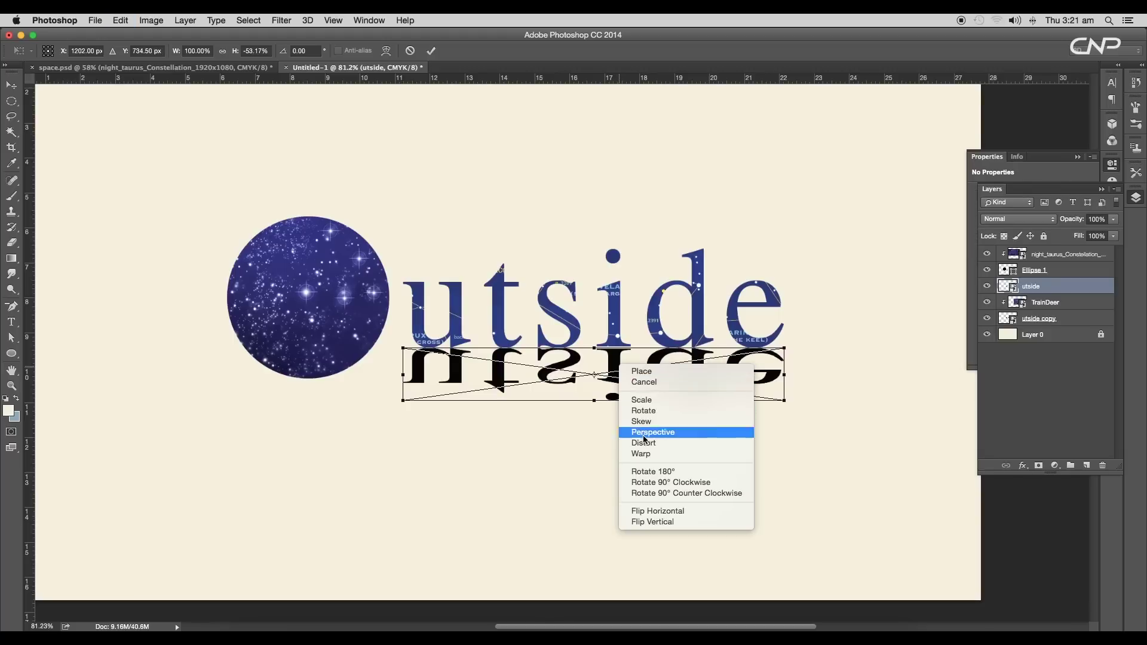
left_click(640, 421)
mouse_move(594, 401)
left_mouse_down()
mouse_move(580, 404)
mouse_move(582, 394)
left_mouse_up()
key("Return")
key("super+minus")
key("super+minus")
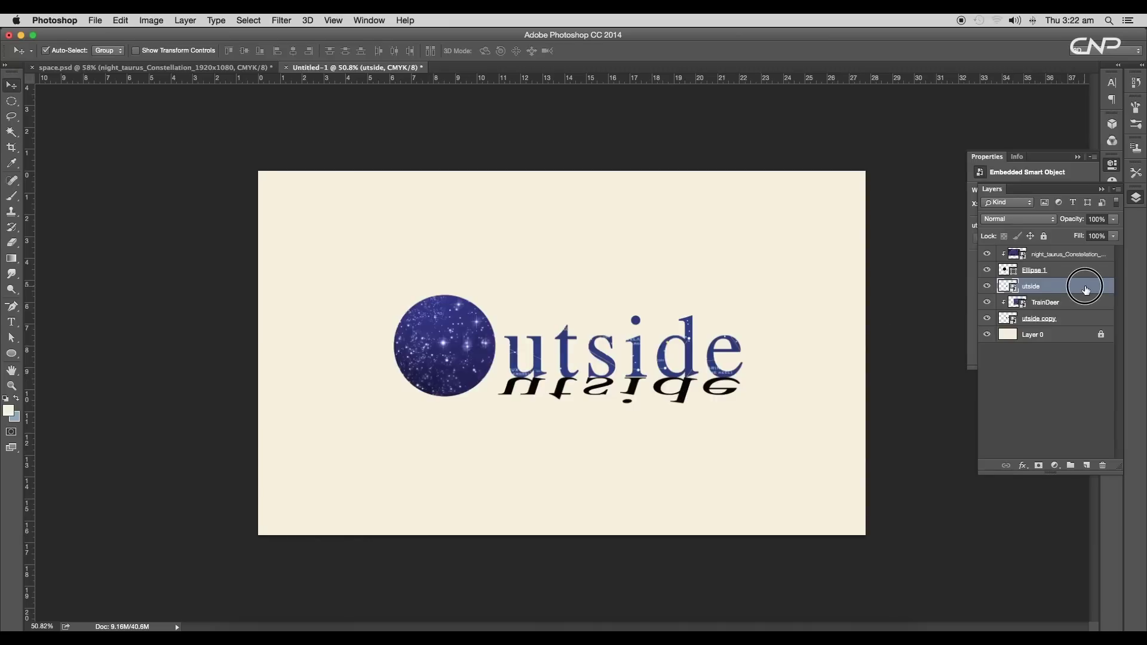
Duplicate the flipped "utside" layer and extend the original into a longer, more slanted shape at about -100.5% height.
left_click_drag(1086, 289, 1087, 465)
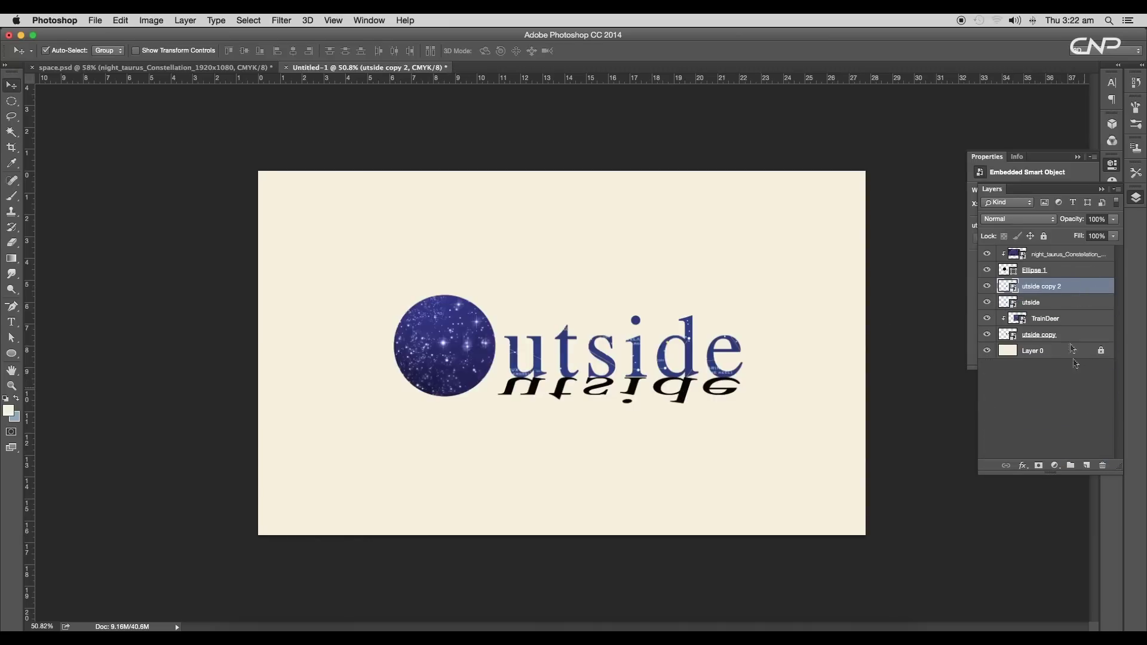
left_click(1061, 303)
key("super+t")
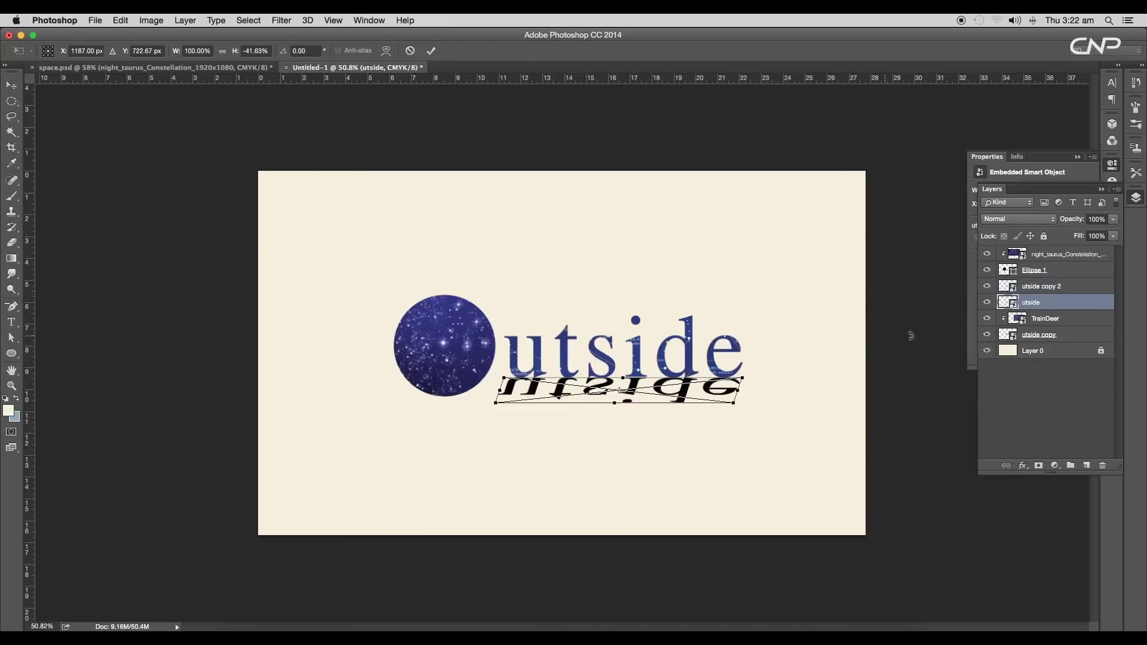
left_click_drag(614, 405, 617, 433)
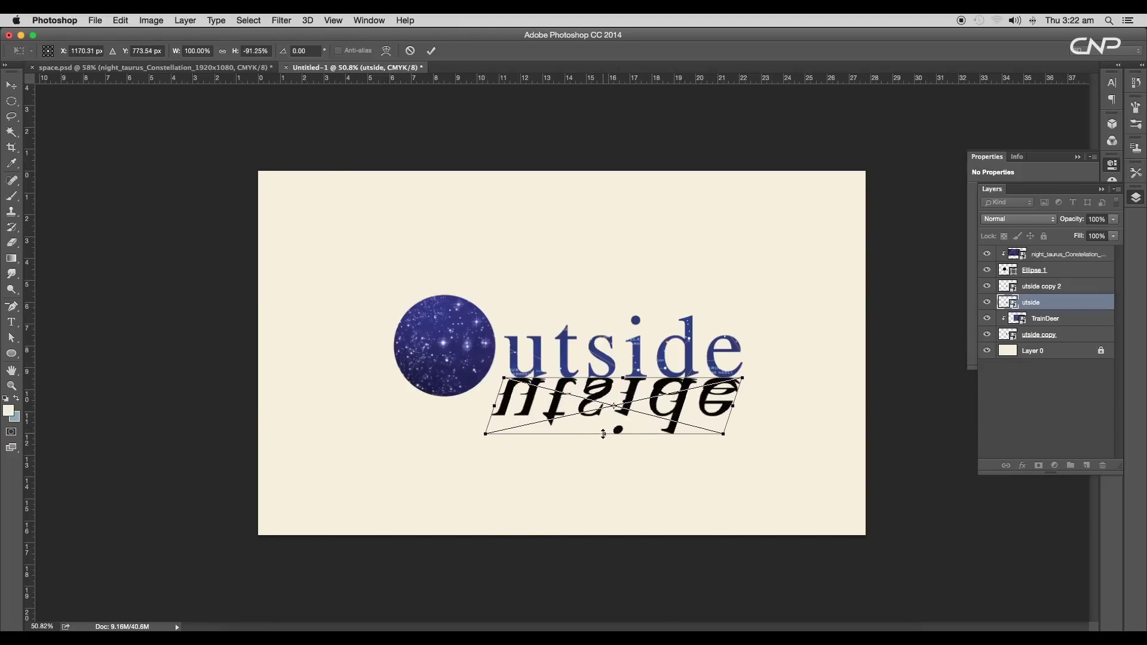
right_click(603, 433)
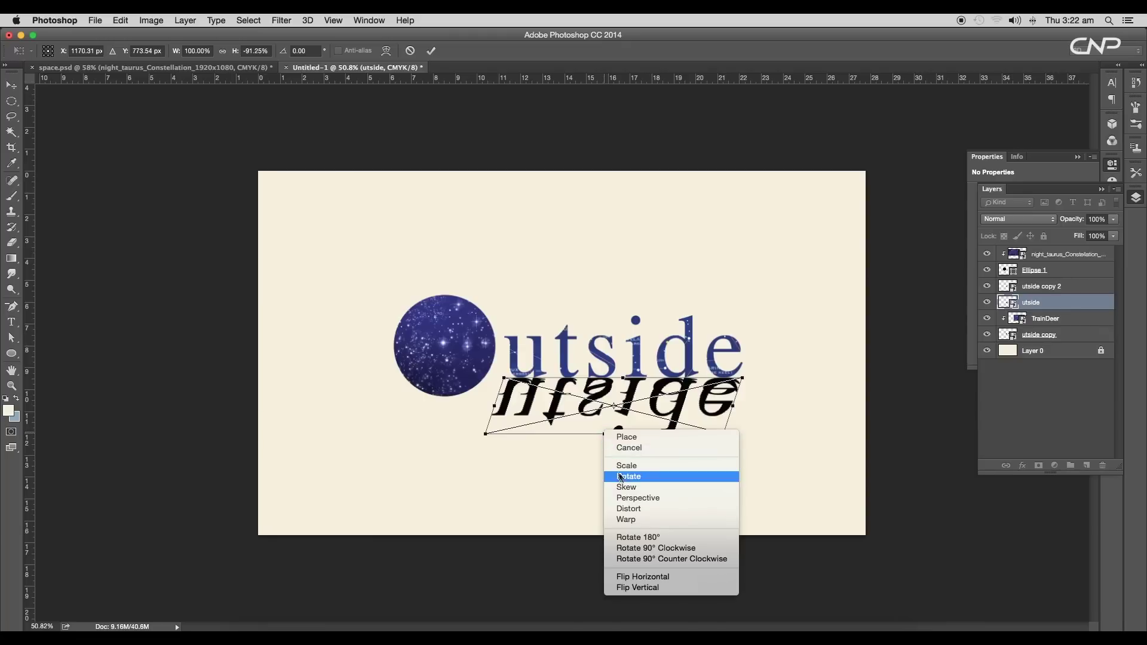
left_click(619, 511)
mouse_move(609, 435)
left_mouse_down()
mouse_move(597, 439)
mouse_move(619, 436)
left_mouse_up()
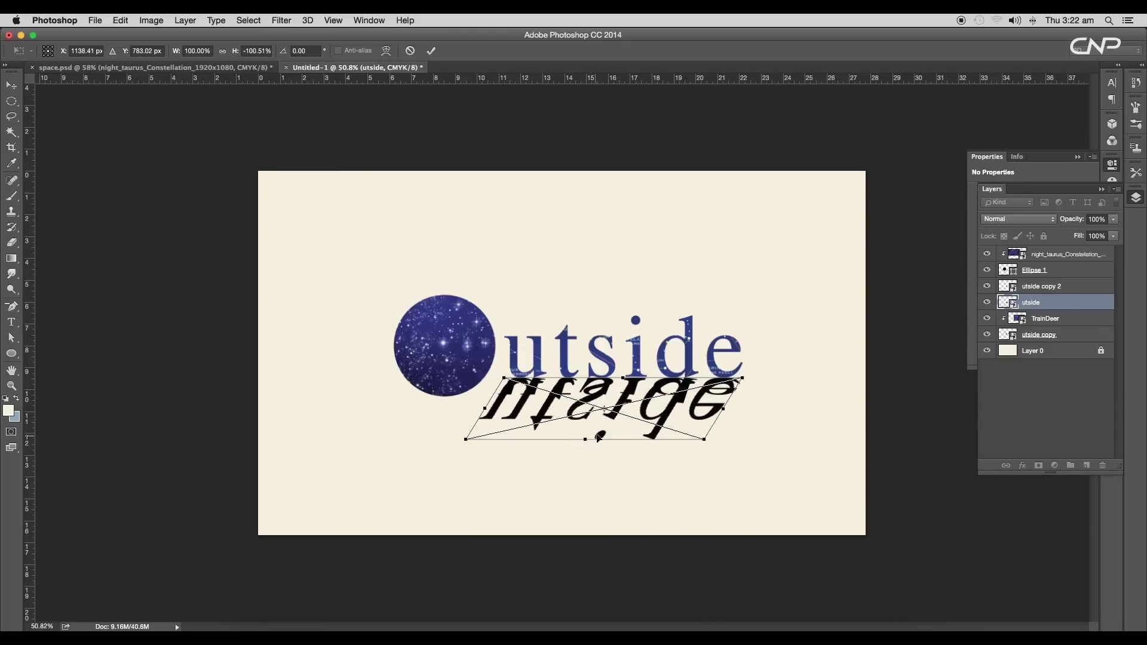
key("Return")
Enable a Color Overlay in the layer style of "utside copy 2", without inner shadow or inner glow.
scroll(688, 403, "up", 3)
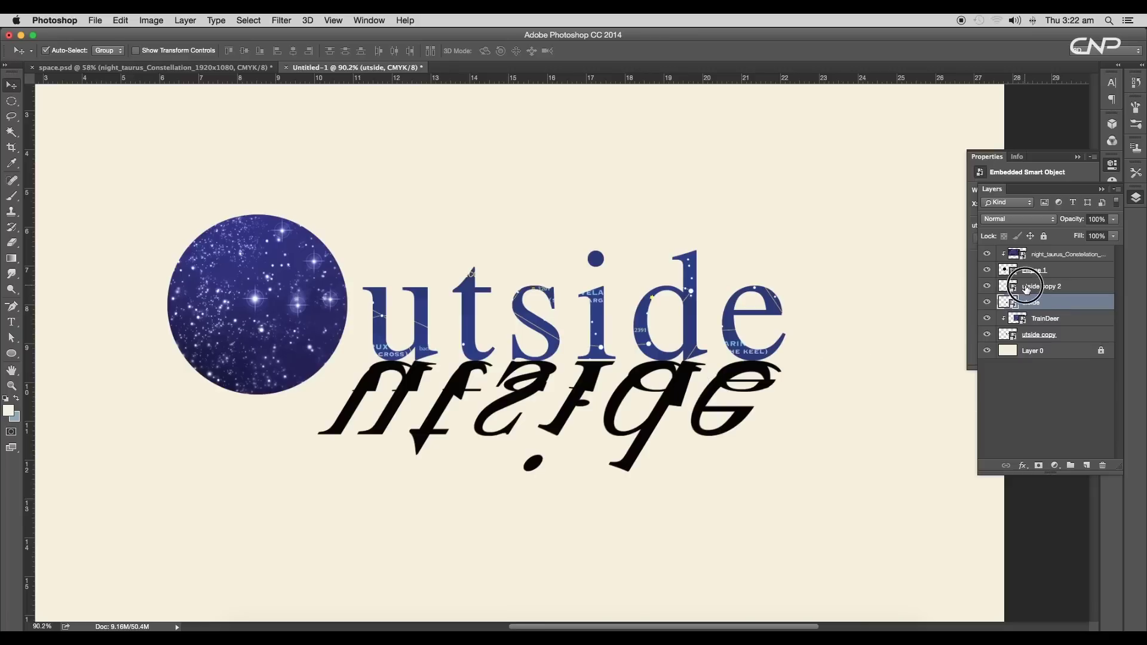
left_click(1025, 288)
double_click(1062, 289)
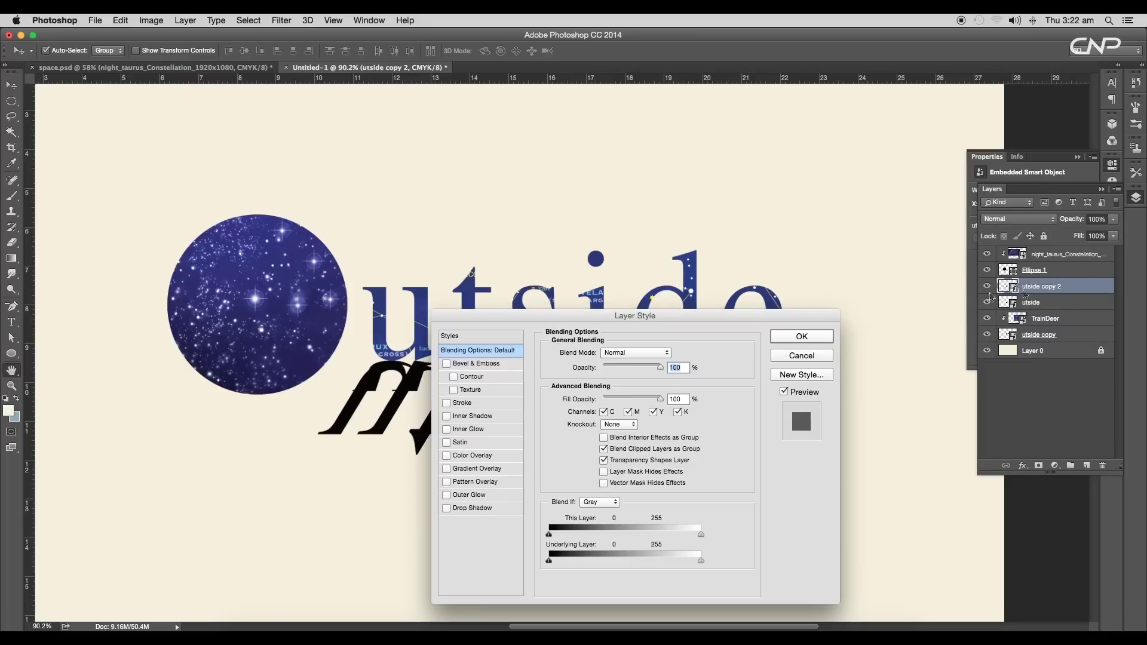
left_click(472, 429)
left_click(476, 416)
left_click(457, 429)
left_click(447, 430)
left_click(446, 417)
left_click(446, 430)
left_click(447, 431)
left_click(446, 455)
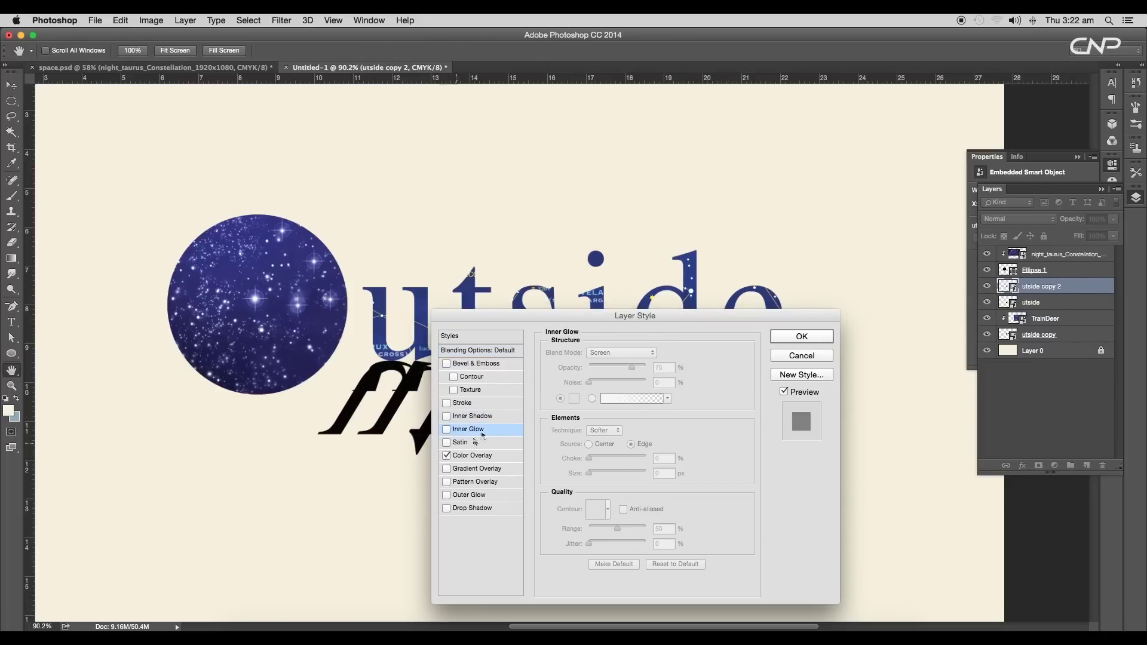
Set the Color Overlay of "utside copy 2" to white (ffffff) and apply the layer style.
left_click_drag(584, 320, 917, 274)
left_click(806, 407)
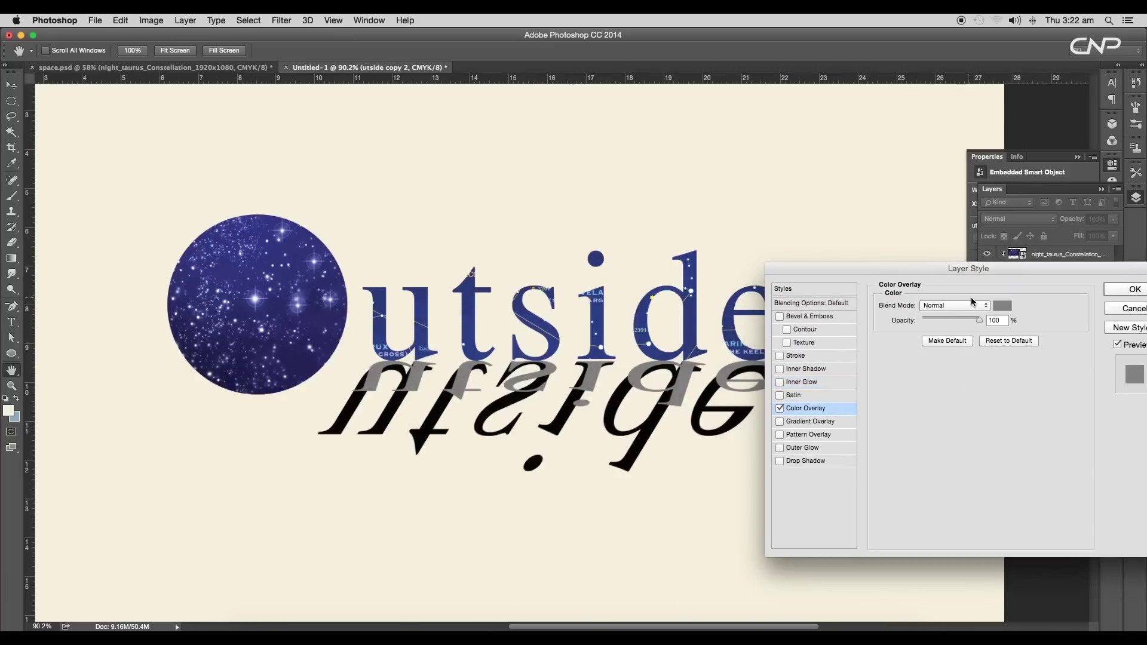
left_click(1007, 309)
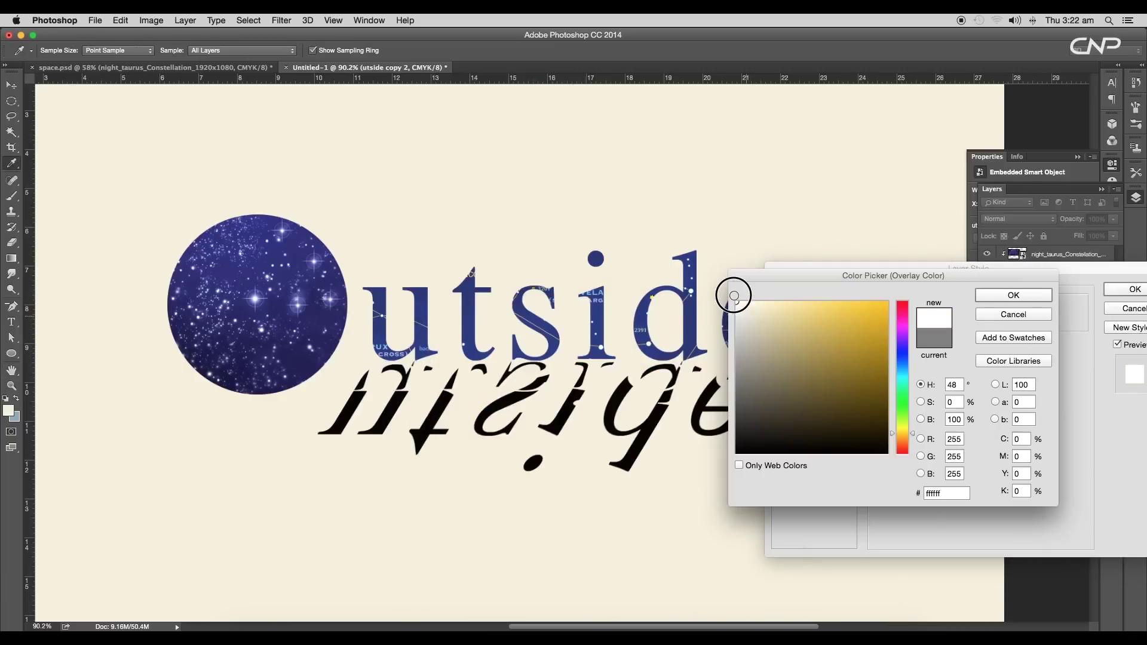
left_click(737, 303)
left_click(1021, 297)
left_click(1134, 289)
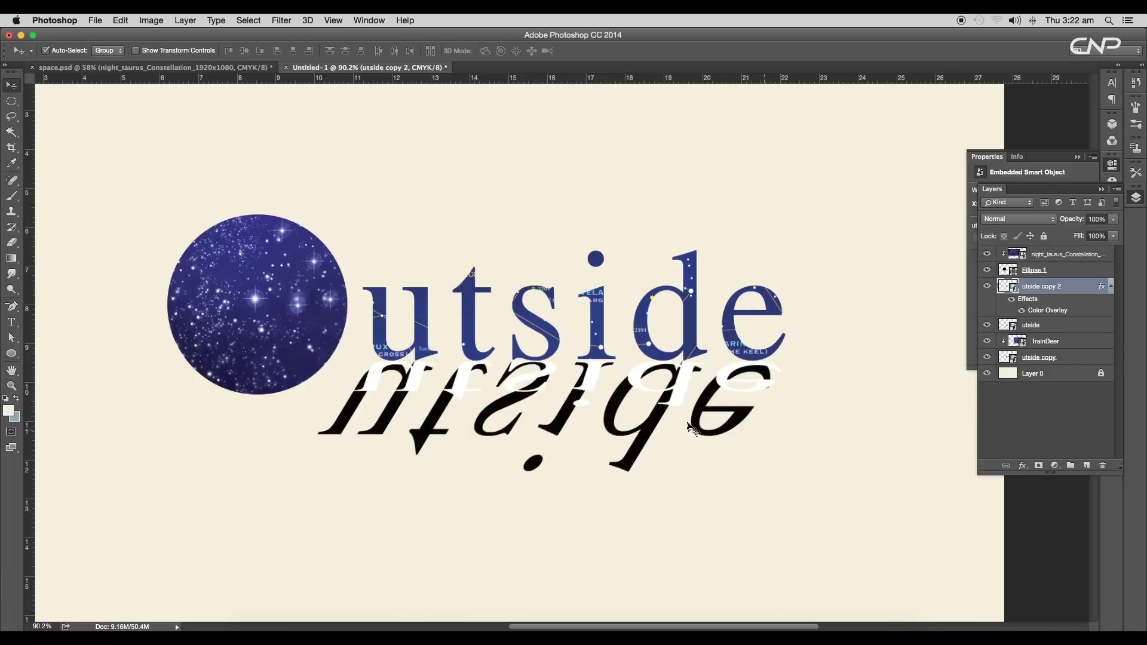
Add a dark brownish-grey Color Overlay to the longer "utside" shadow layer.
scroll(694, 393, "down", 5)
scroll(641, 391, "up", 5)
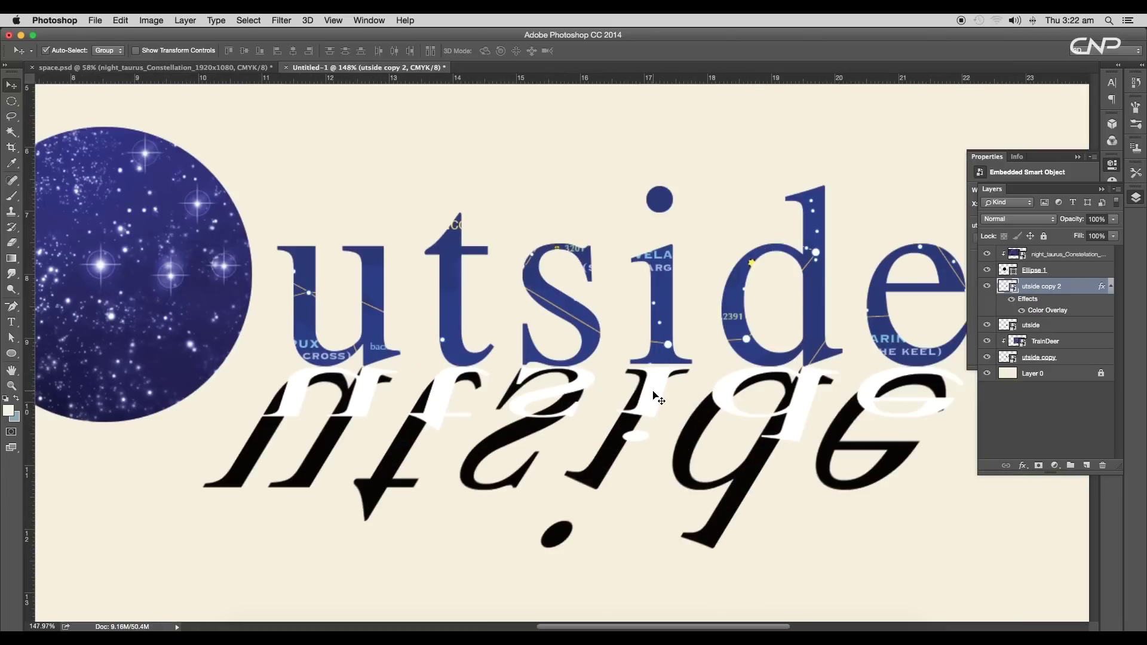
left_click(1100, 329)
double_click(1101, 329)
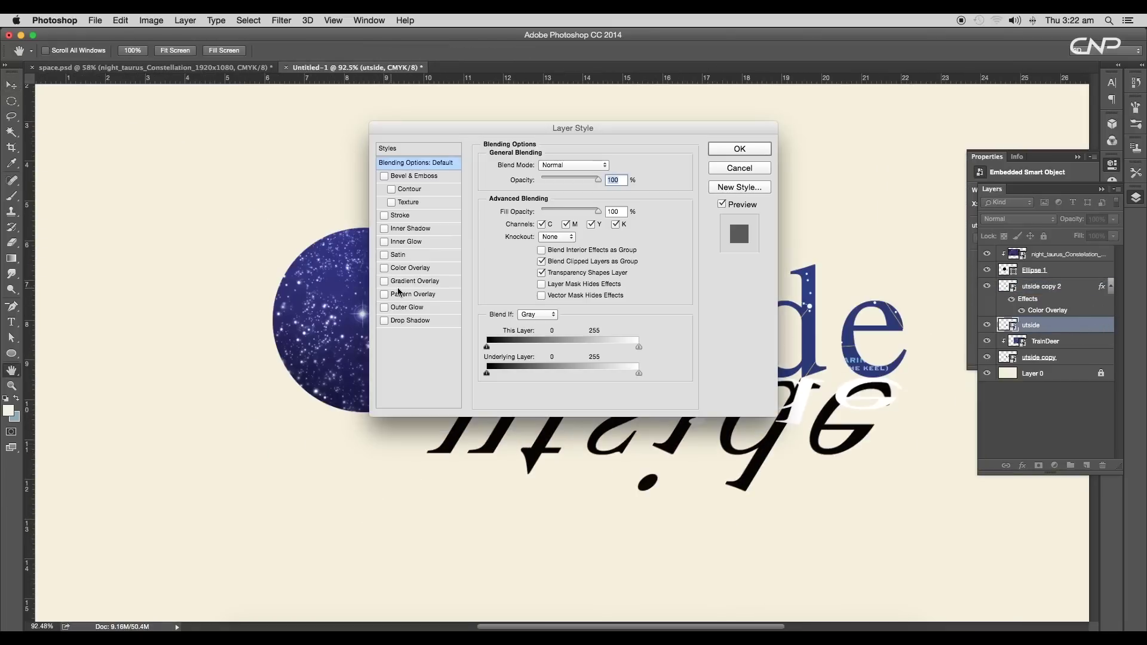
left_click(400, 267)
left_click_drag(559, 123, 992, 85)
left_click(1039, 127)
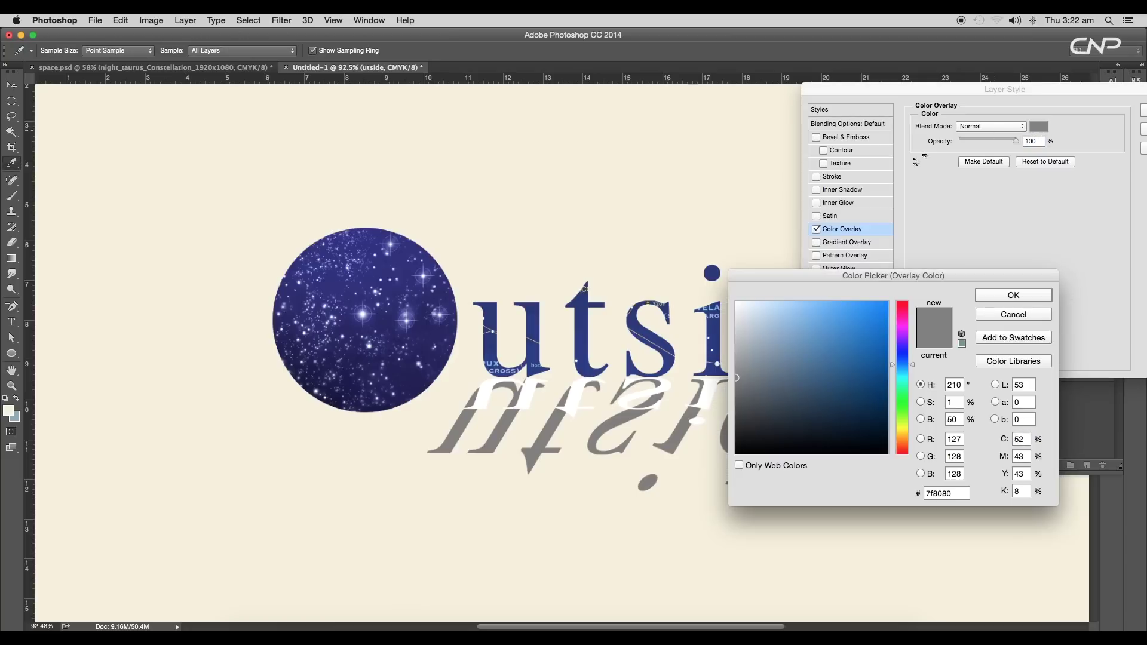
left_click(720, 187)
mouse_move(782, 391)
left_mouse_down()
mouse_move(768, 391)
mouse_move(781, 394)
left_mouse_up()
left_click(1014, 296)
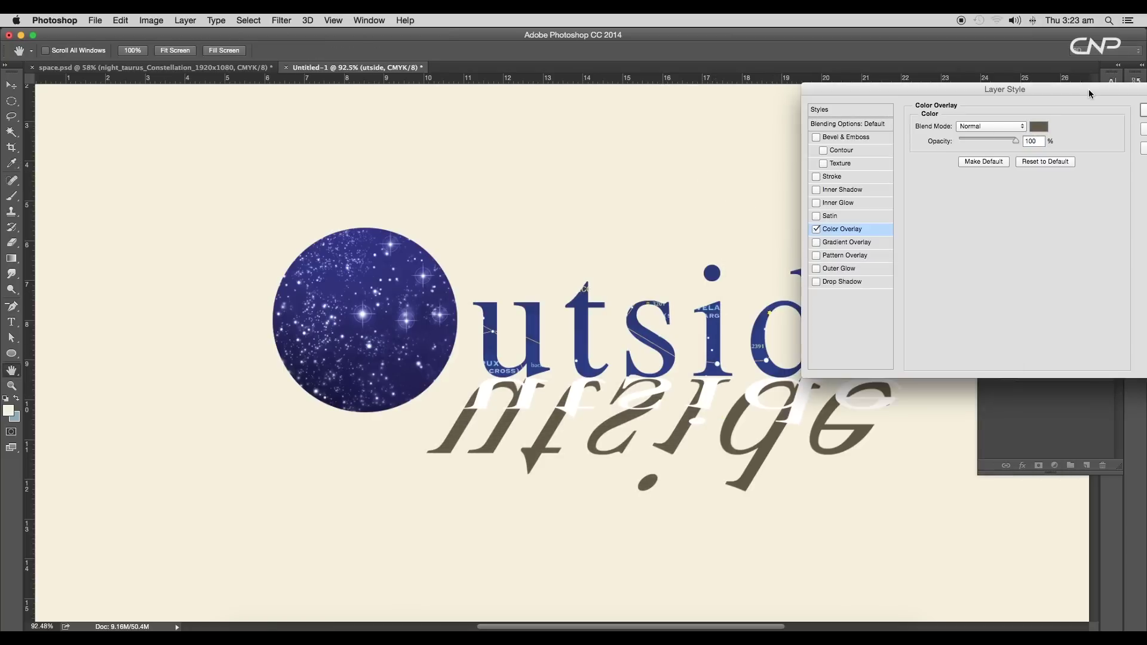
left_click_drag(1125, 97, 1012, 97)
left_click(1052, 107)
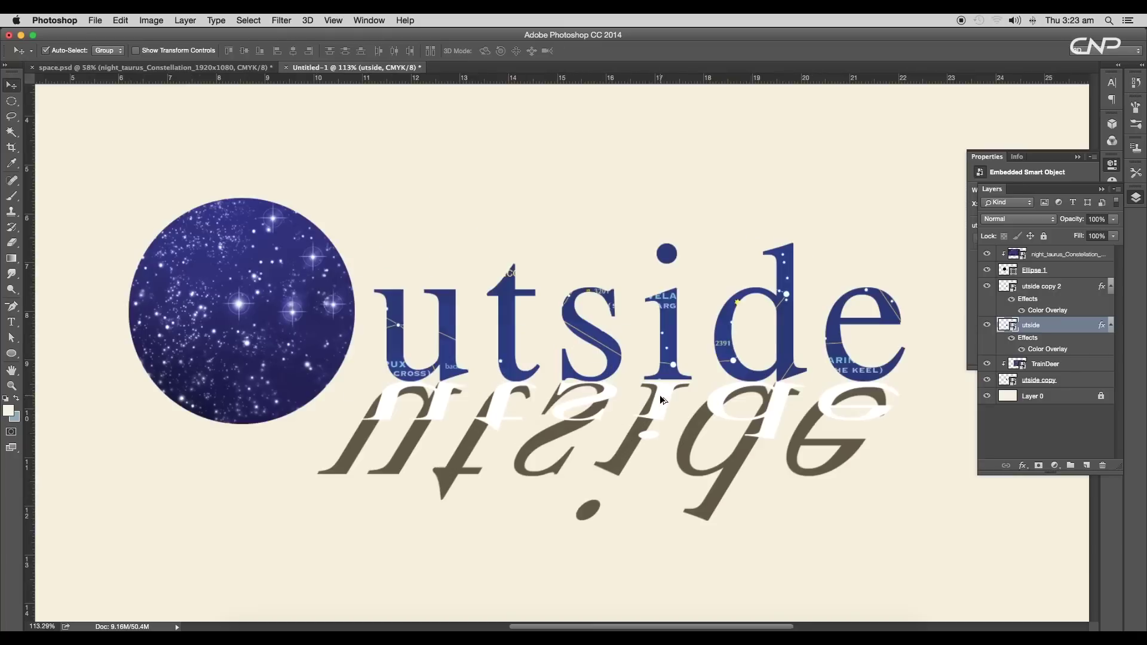
Warp the white "utside copy 2" letters into a curved fold beneath the blue text.
key("super+t")
right_click(657, 405)
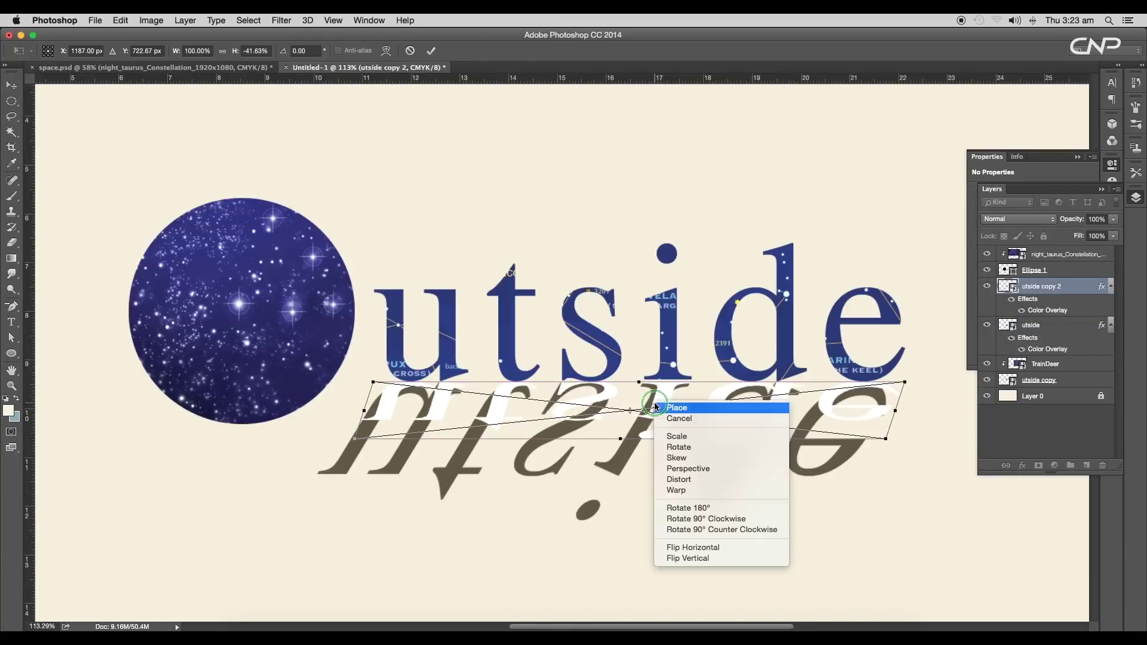
left_click(668, 488)
left_click_drag(576, 434, 577, 418)
left_click_drag(762, 428, 759, 458)
mouse_move(892, 422)
left_mouse_down()
mouse_move(914, 397)
mouse_move(862, 426)
mouse_move(899, 428)
mouse_move(898, 415)
left_mouse_up()
left_click_drag(767, 440, 766, 453)
left_click_drag(403, 419, 401, 409)
left_click_drag(556, 416, 570, 411)
left_click_drag(383, 417, 370, 417)
mouse_move(768, 415)
left_mouse_down()
mouse_move(773, 439)
mouse_move(776, 417)
left_mouse_up()
mouse_move(651, 421)
left_mouse_down()
mouse_move(636, 418)
mouse_move(657, 403)
left_mouse_up()
left_click_drag(761, 432, 766, 443)
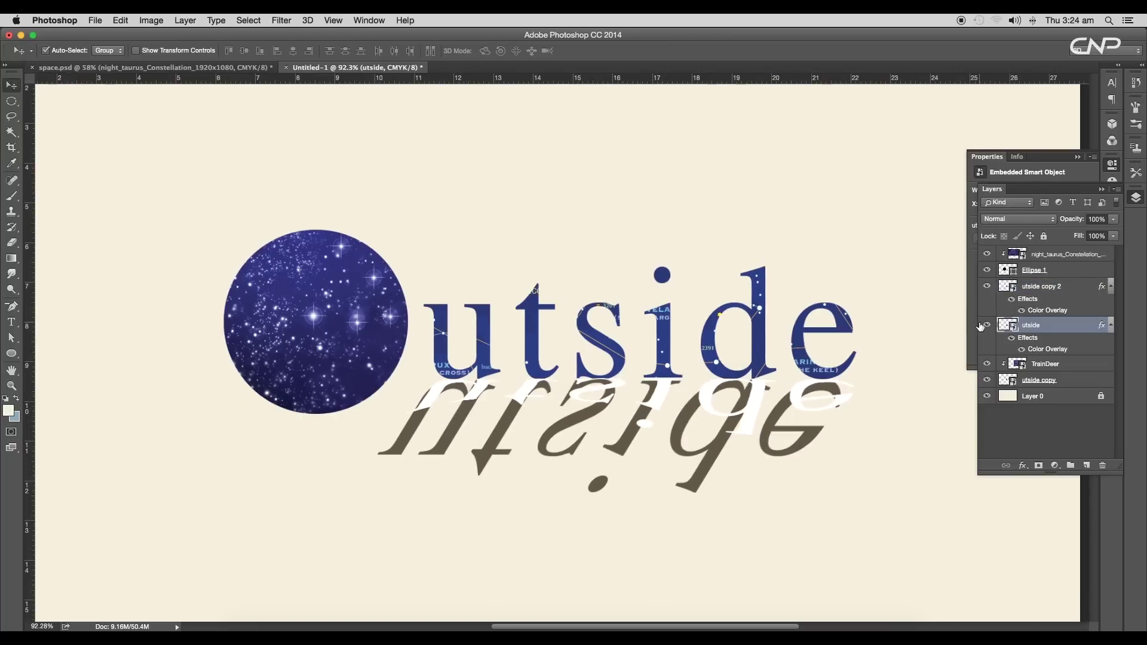
Hide the "utside" shadow layer and refine the warp of "utside copy 2" so the white letters meet the blue letters' bases.
left_click(985, 325)
scroll(775, 397, "up", 3)
left_click(720, 377)
key("super+t")
right_click(450, 370)
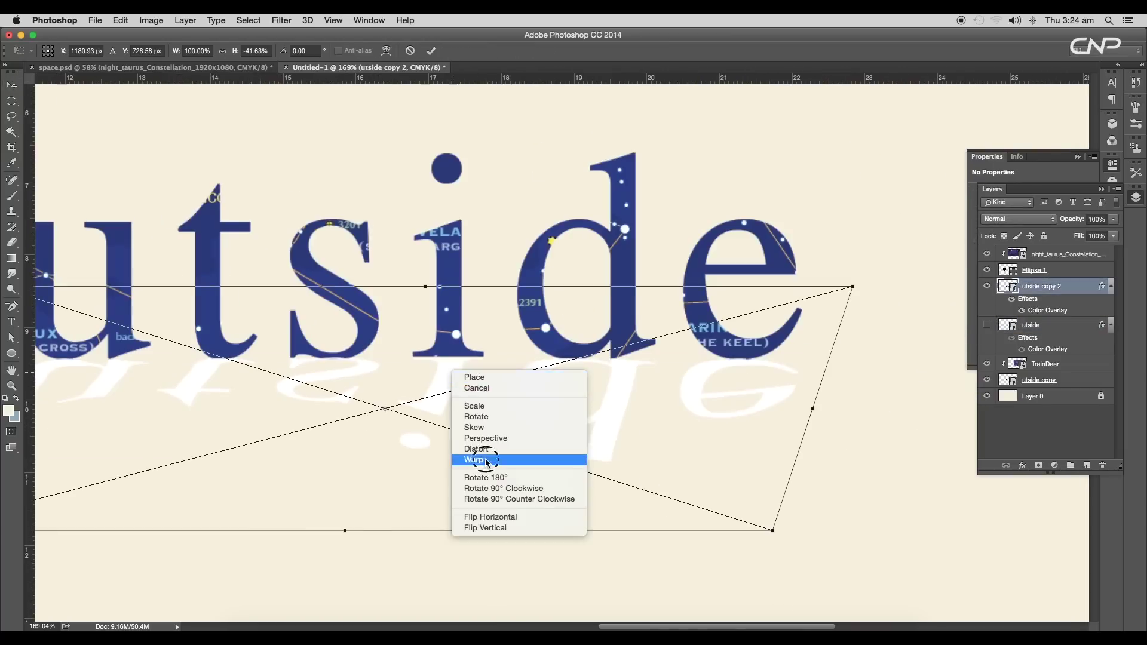
left_click(484, 463)
scroll(454, 369, "up", 5)
left_click_drag(456, 353, 440, 390)
left_click_drag(759, 370, 542, 370)
scroll(541, 370, "left", 10)
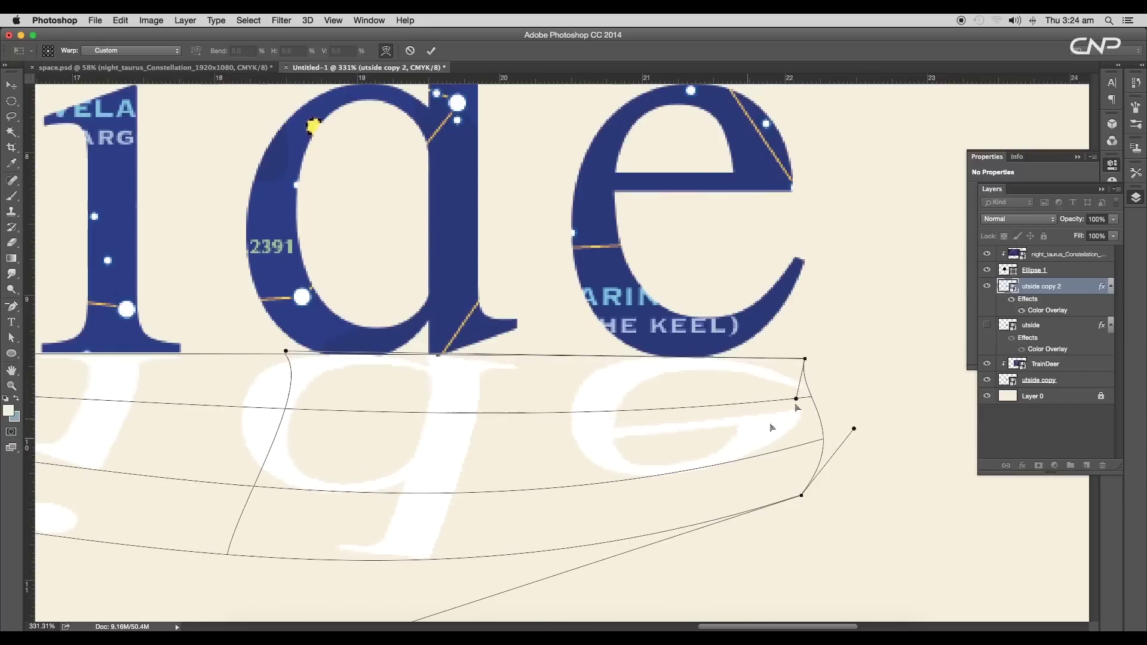
key("Return")
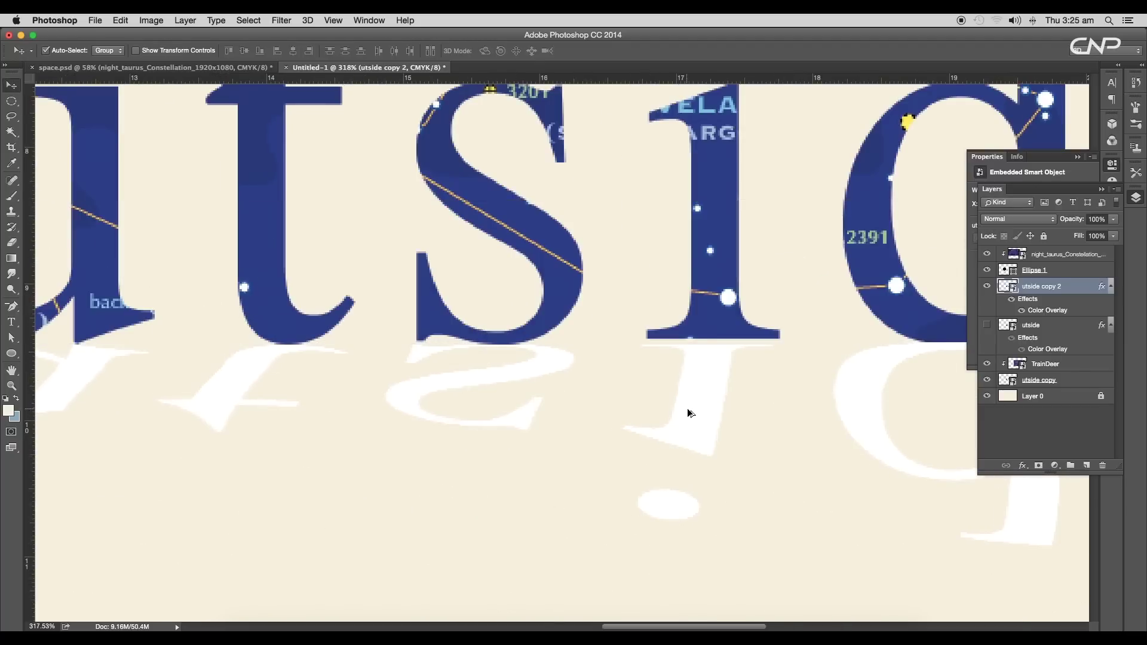
Add an Inner Bevel with 0 px size and a brown shadow colour (827461) to "utside copy 2".
scroll(686, 410, "down", 5)
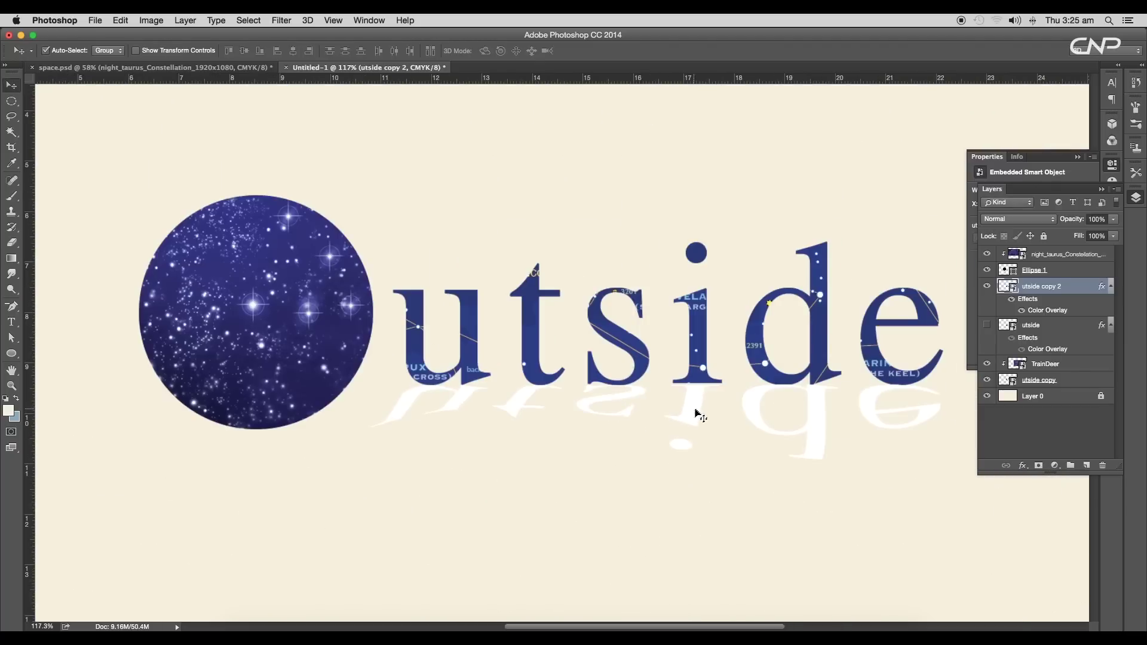
double_click(1097, 292)
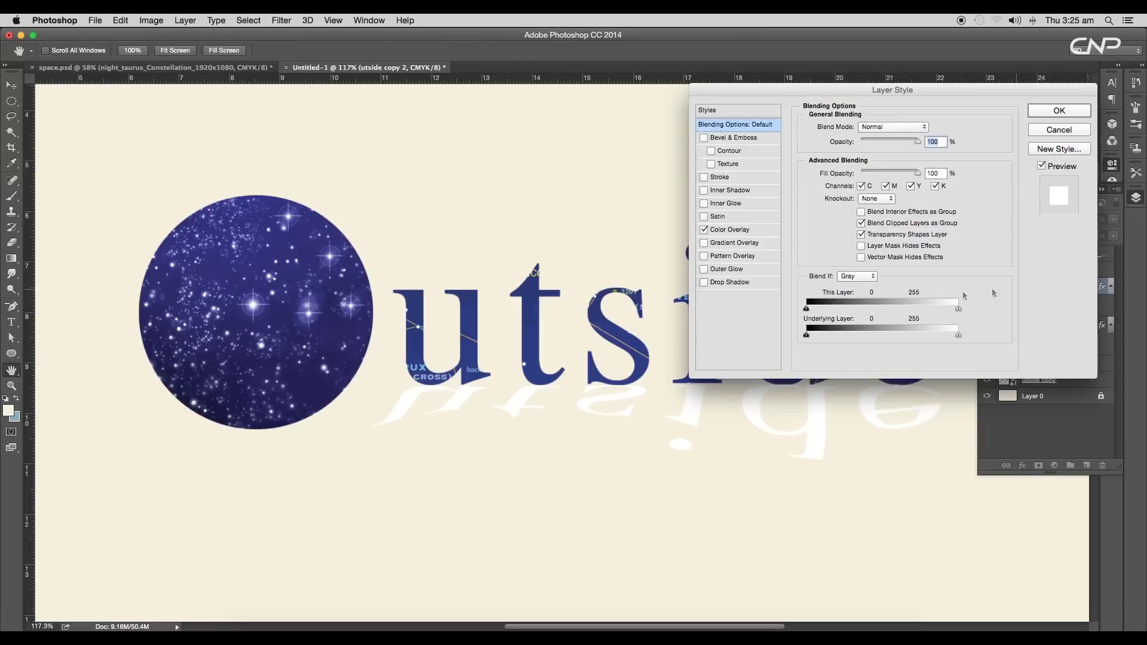
left_click(712, 141)
scroll(622, 400, "up", 5)
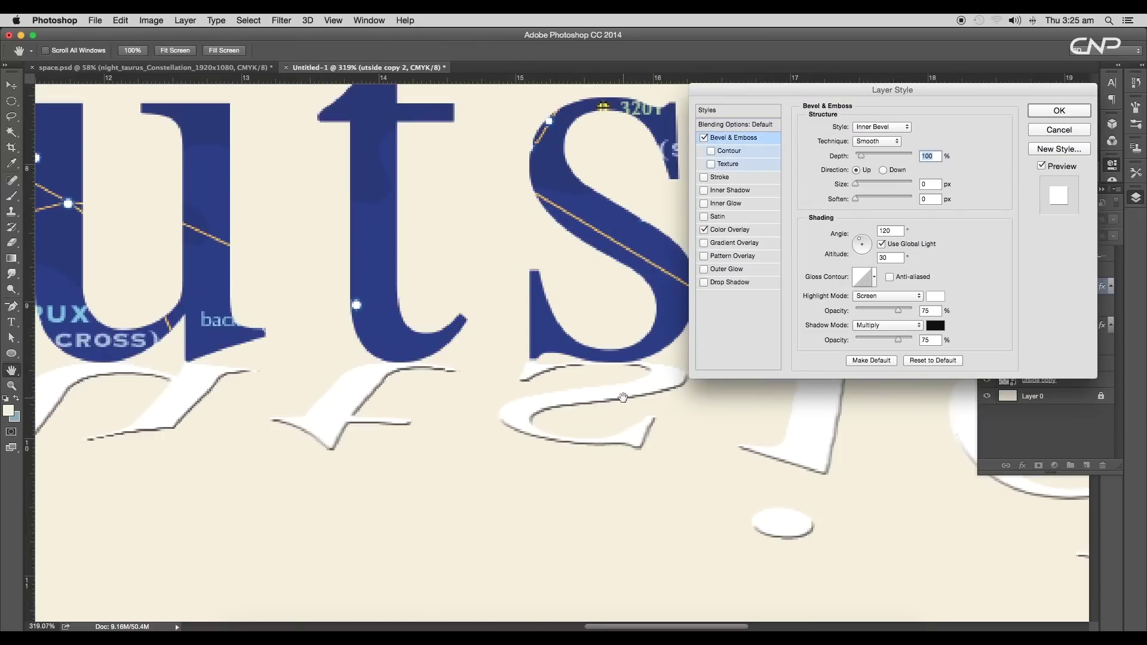
left_click(741, 138)
left_click(927, 326)
left_click(771, 375)
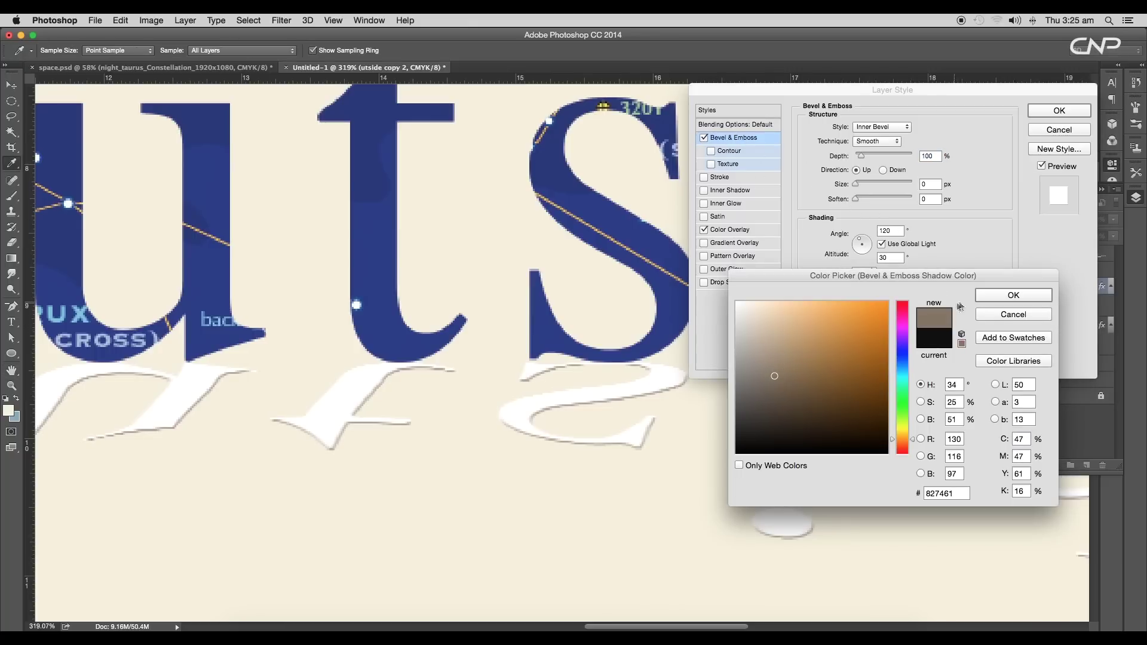
left_click(979, 297)
key("super+0")
left_click(1033, 113)
Show the "utside" shadow layer and warp its dark letters into a curved cast shadow behind the white folded letters.
left_click(991, 338)
scroll(697, 432, "up", 3)
left_click(712, 429)
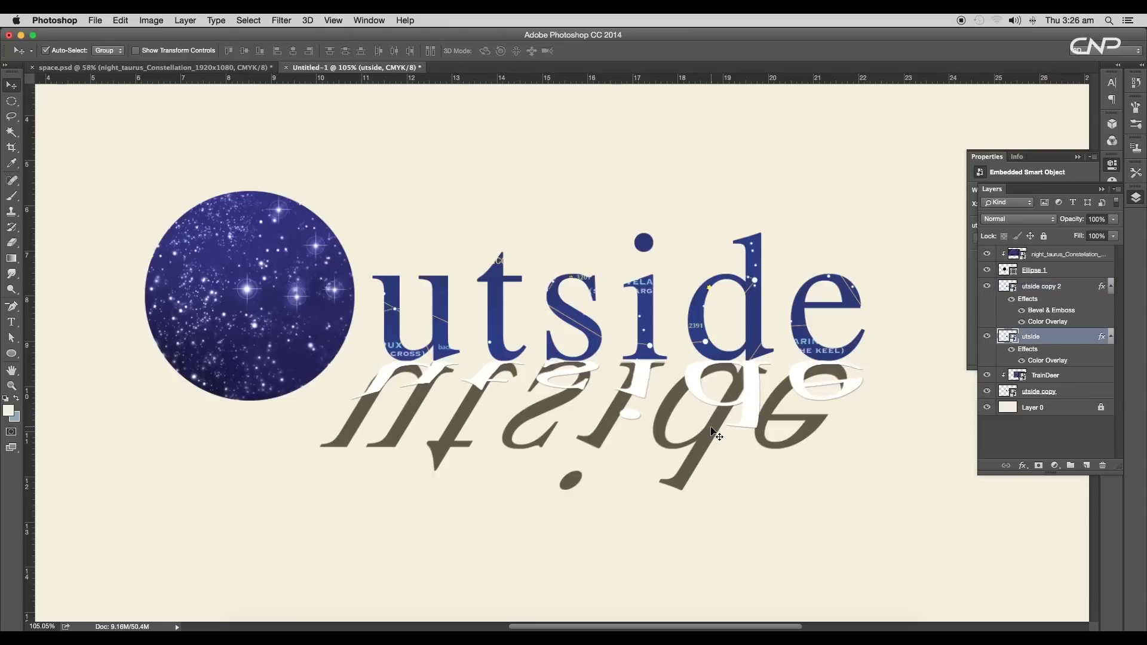
key("super+t")
right_click(712, 425)
left_click(736, 505)
left_click_drag(860, 364, 858, 360)
left_click_drag(719, 371, 705, 427)
left_click_drag(577, 481, 568, 455)
left_click_drag(668, 471, 763, 451)
key("Return")
scroll(759, 452, "down", 5)
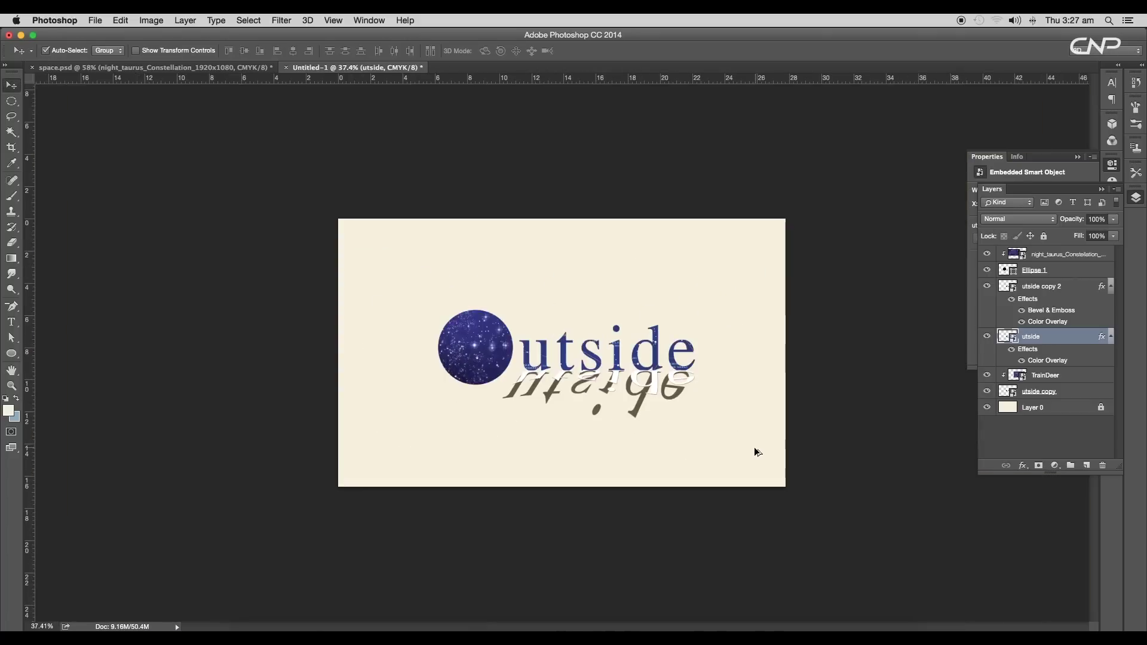
scroll(577, 414, "up", 5)
scroll(635, 420, "down", 2)
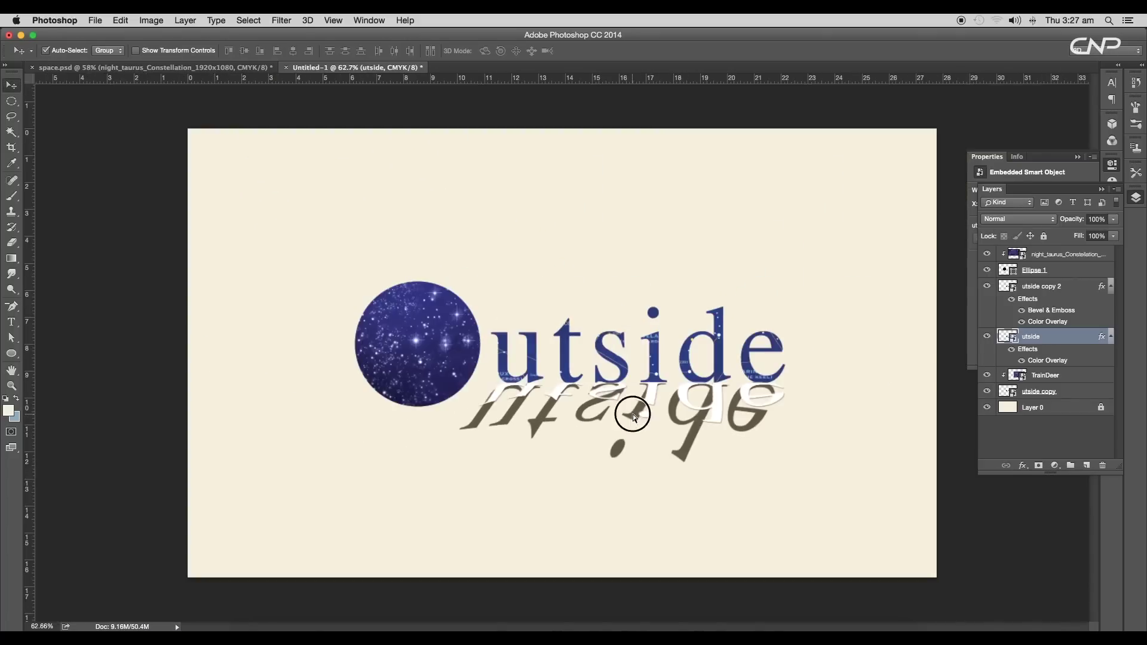
scroll(635, 417, "up", 2)
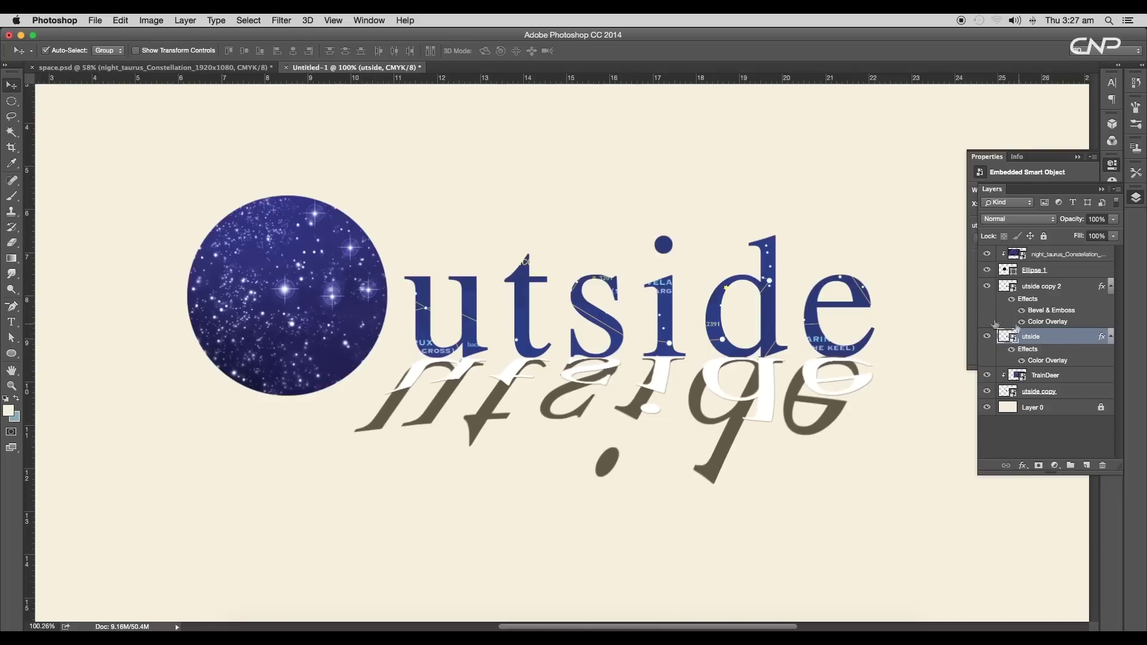
Apply a Tilt-Shift blur to the "utside" shadow layer, tilting and positioning the sharp band along the letters so the shadow's far ends soften.
left_click(280, 21)
mouse_move(359, 163)
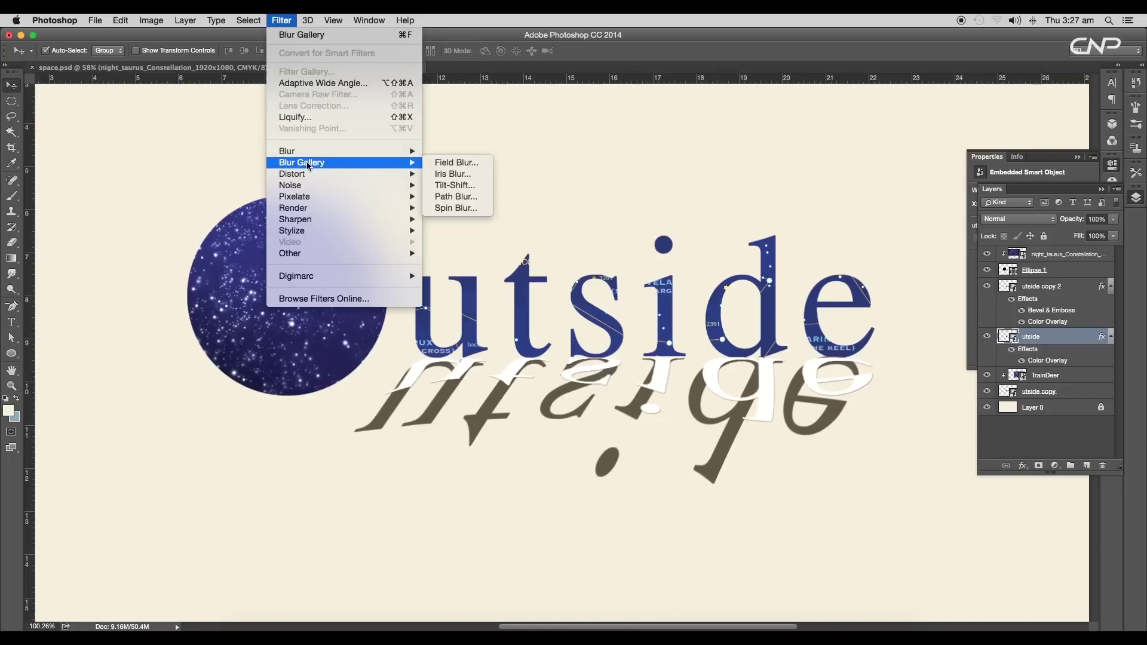
left_click(453, 186)
left_click_drag(492, 310, 554, 363)
left_click_drag(551, 411, 547, 385)
left_click_drag(504, 512, 507, 494)
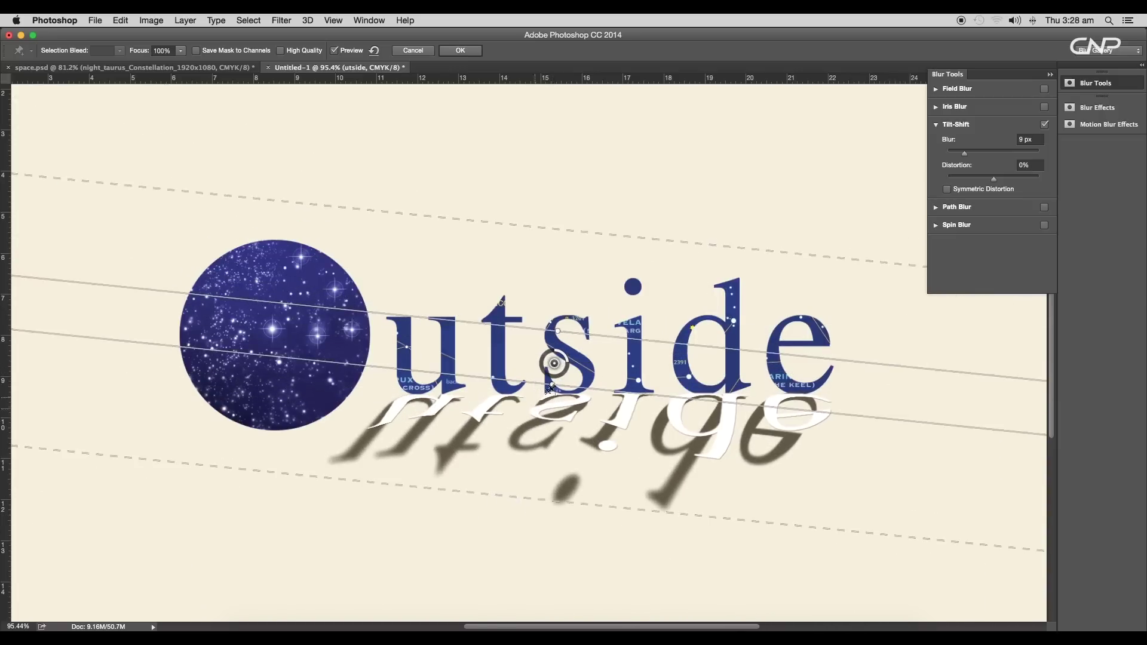
left_click_drag(569, 365, 561, 377)
key("Return")
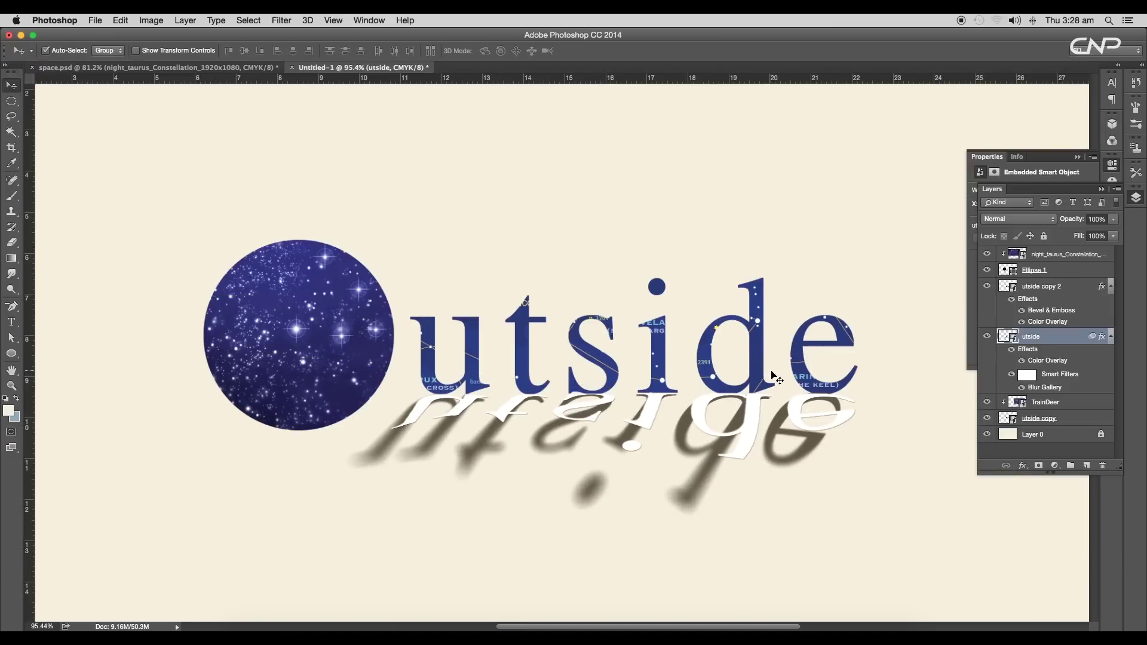
Change the "utside" shadow layer's Color Overlay to a lighter brown (a79984).
double_click(1049, 360)
left_click(927, 127)
left_click_drag(776, 386, 769, 355)
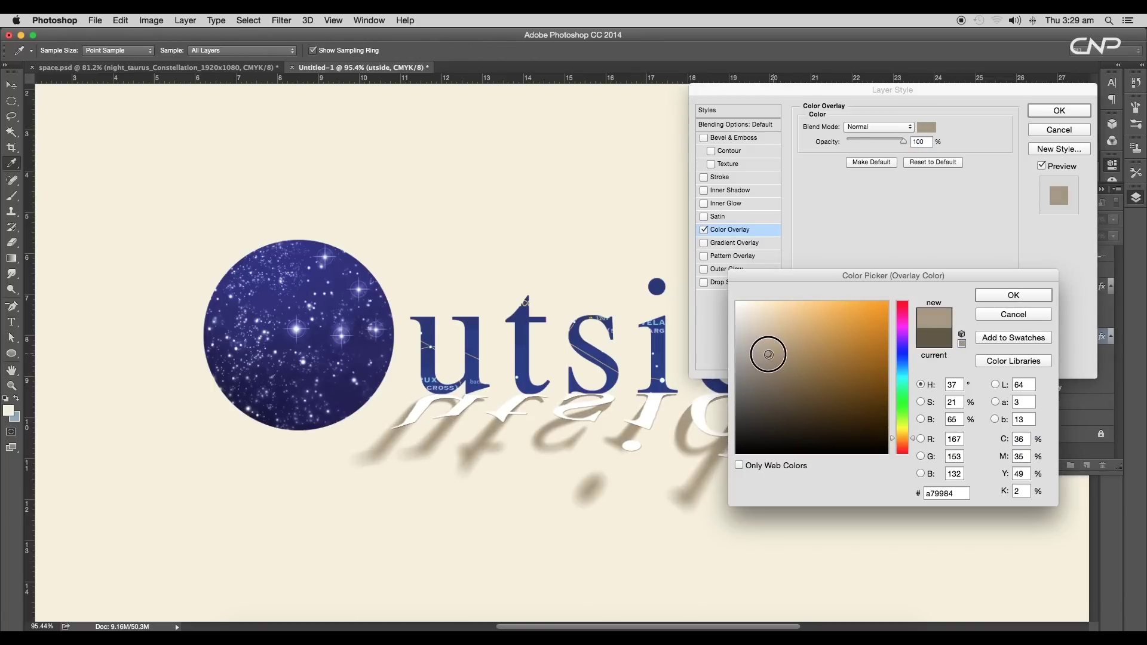
left_click(981, 297)
left_click(1067, 116)
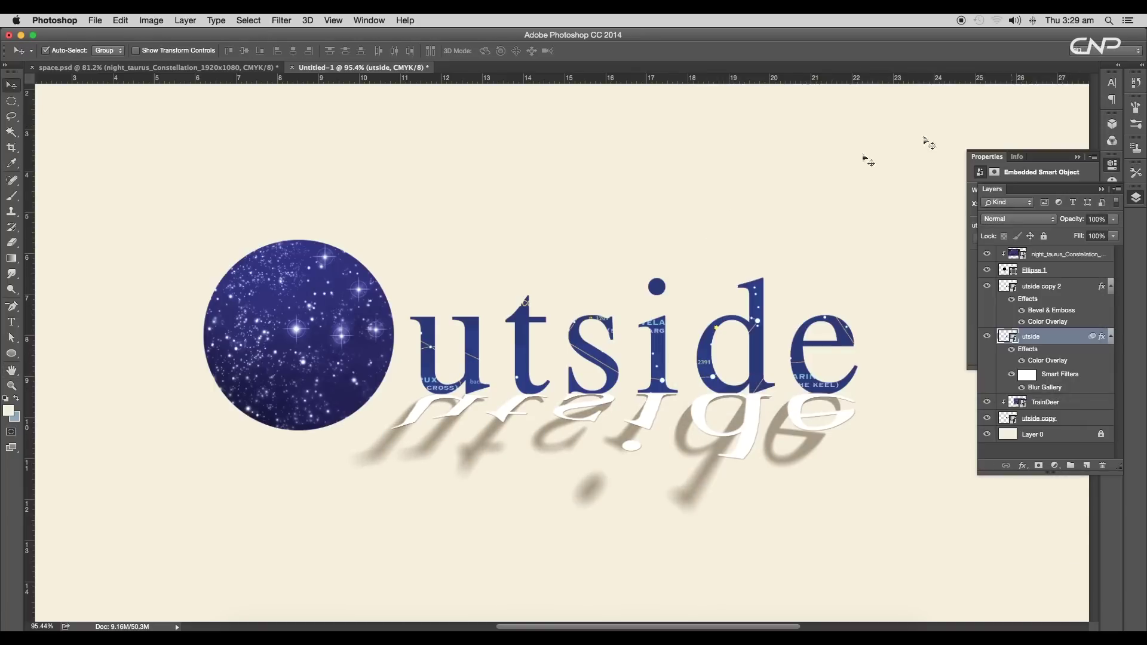
Replace the Color Overlay on the white "utside copy 2" letters with a linear Gradient Overlay at 90°.
scroll(652, 287, "down", 5)
scroll(649, 295, "up", 2)
scroll(650, 299, "up", 5)
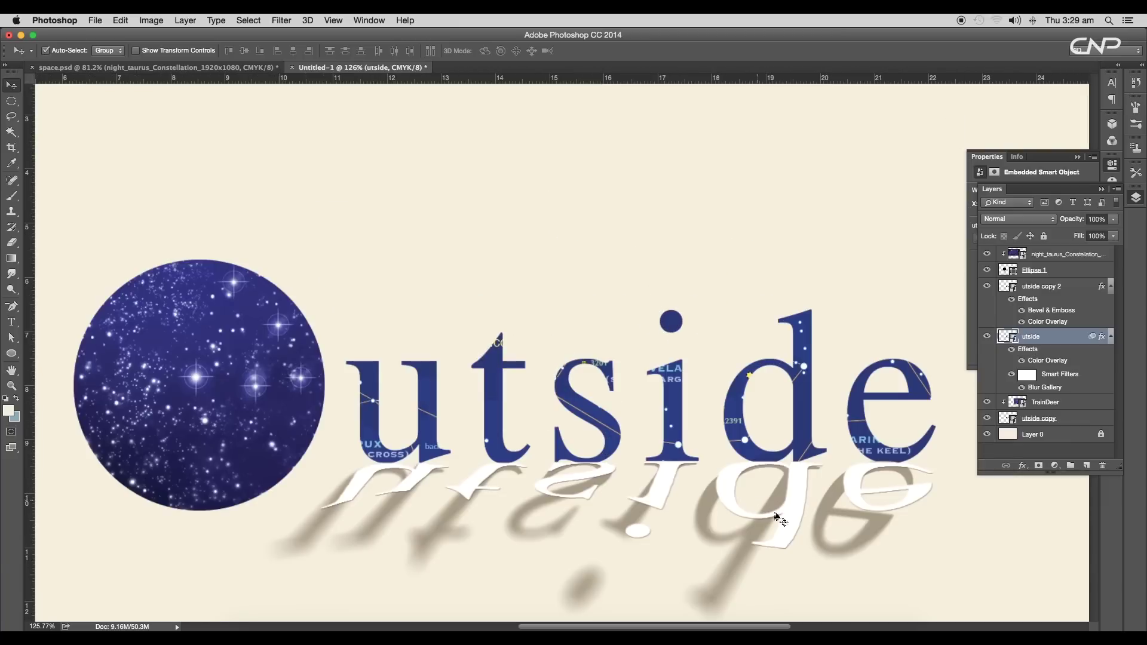
left_click(858, 491)
scroll(1055, 311, "down", 1)
double_click(1052, 310)
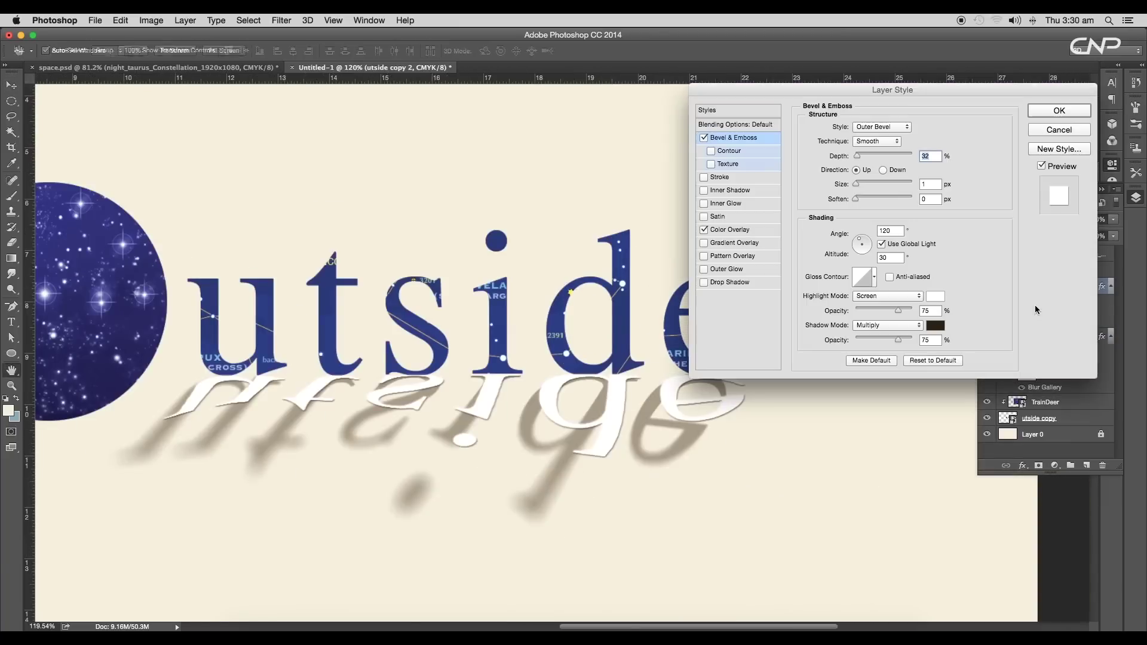
left_click(705, 232)
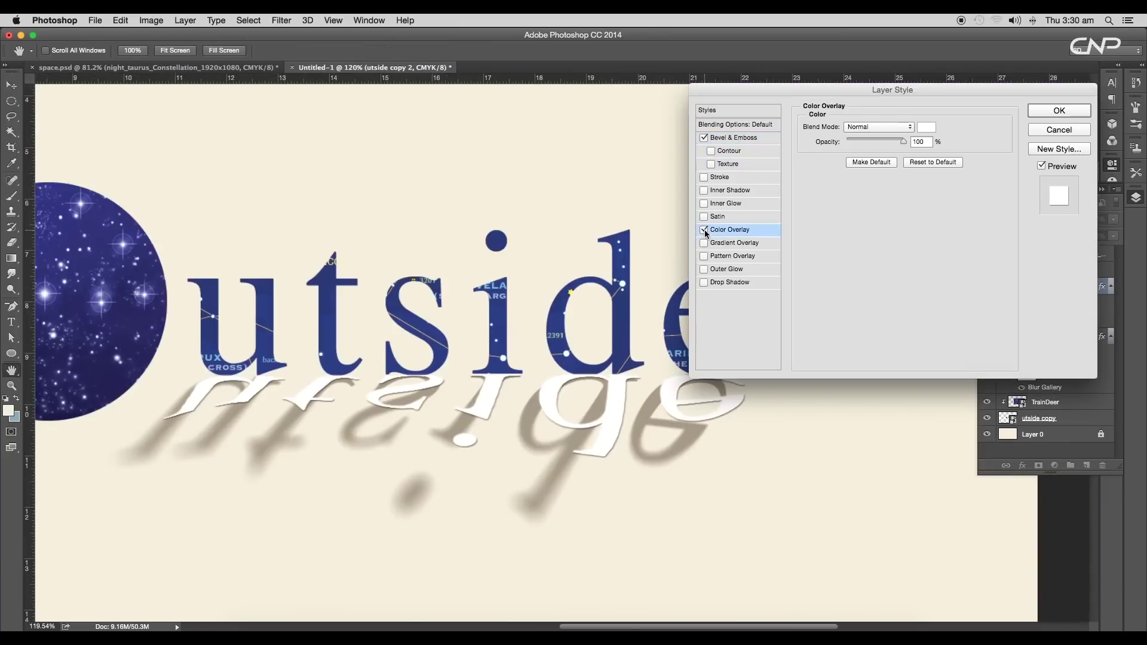
left_click(743, 243)
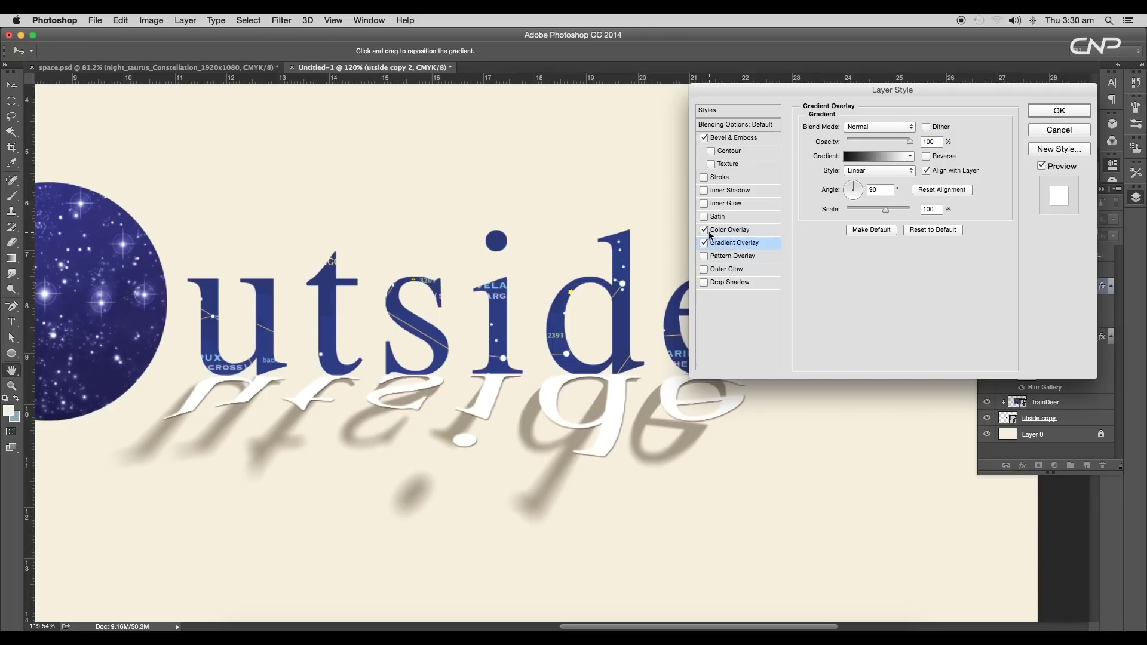
left_click(707, 231)
left_click(705, 231)
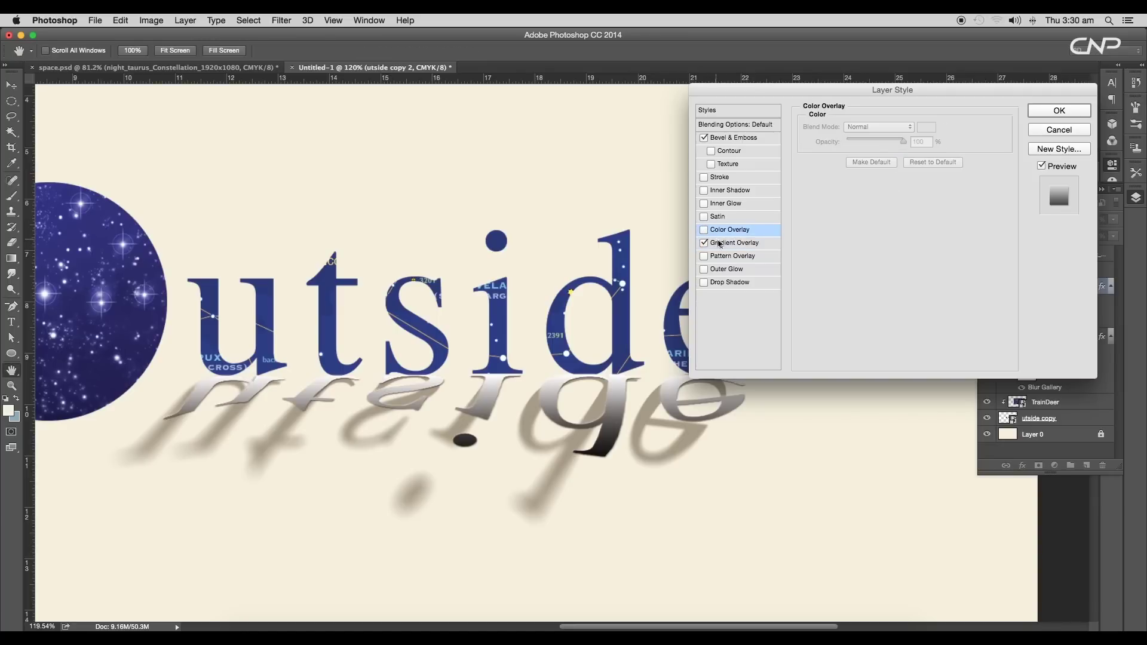
left_click(728, 243)
Set the overlay gradient's stops to white and cream (f3eeda), and shift the white stop almost to the cream end.
left_click(877, 155)
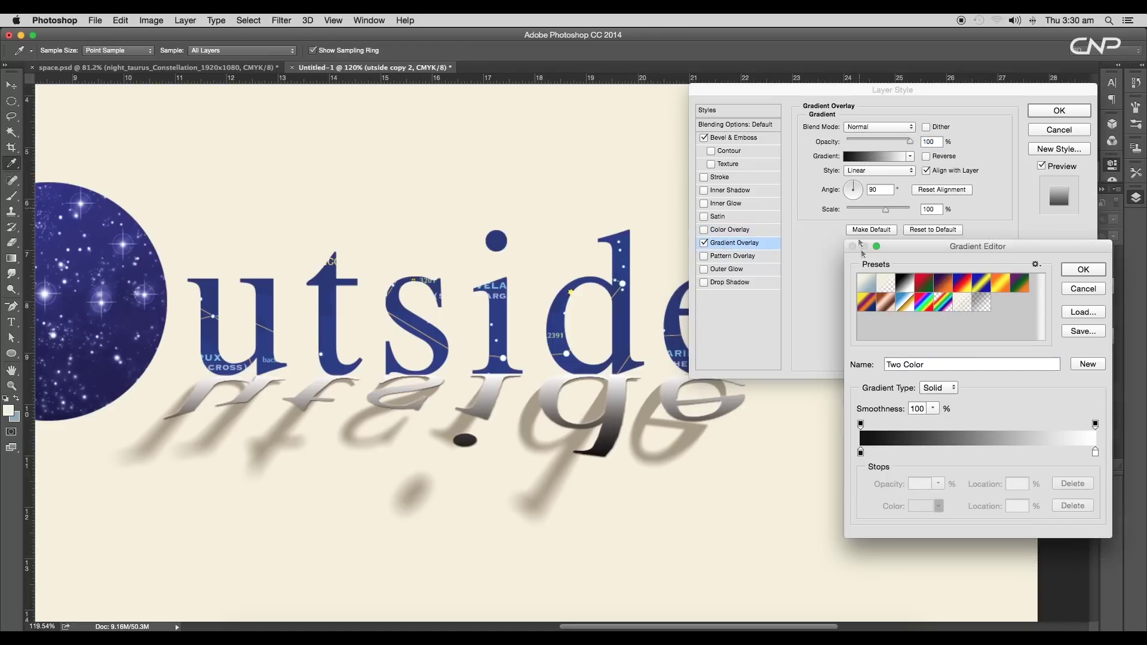
double_click(861, 453)
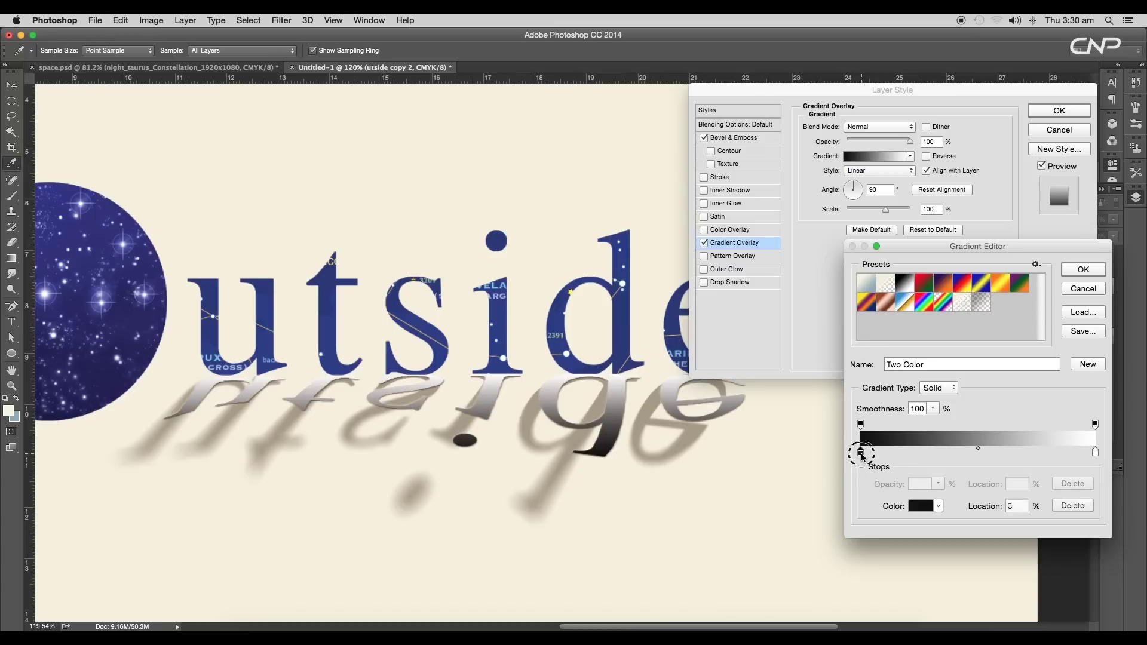
left_click_drag(770, 406, 724, 281)
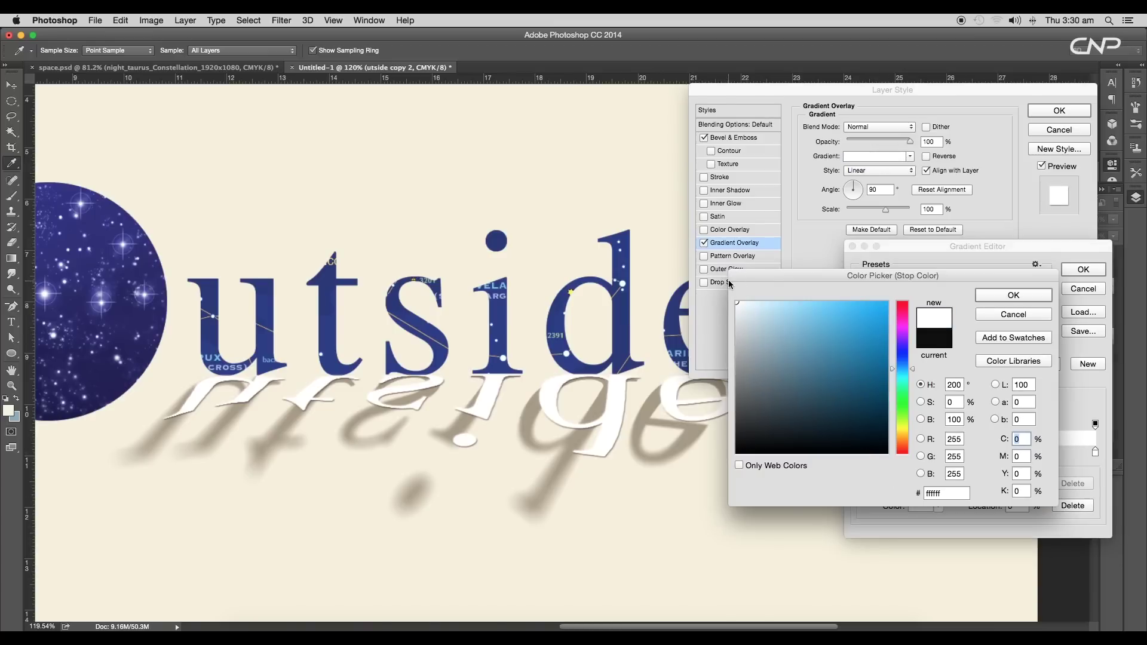
left_click(1000, 298)
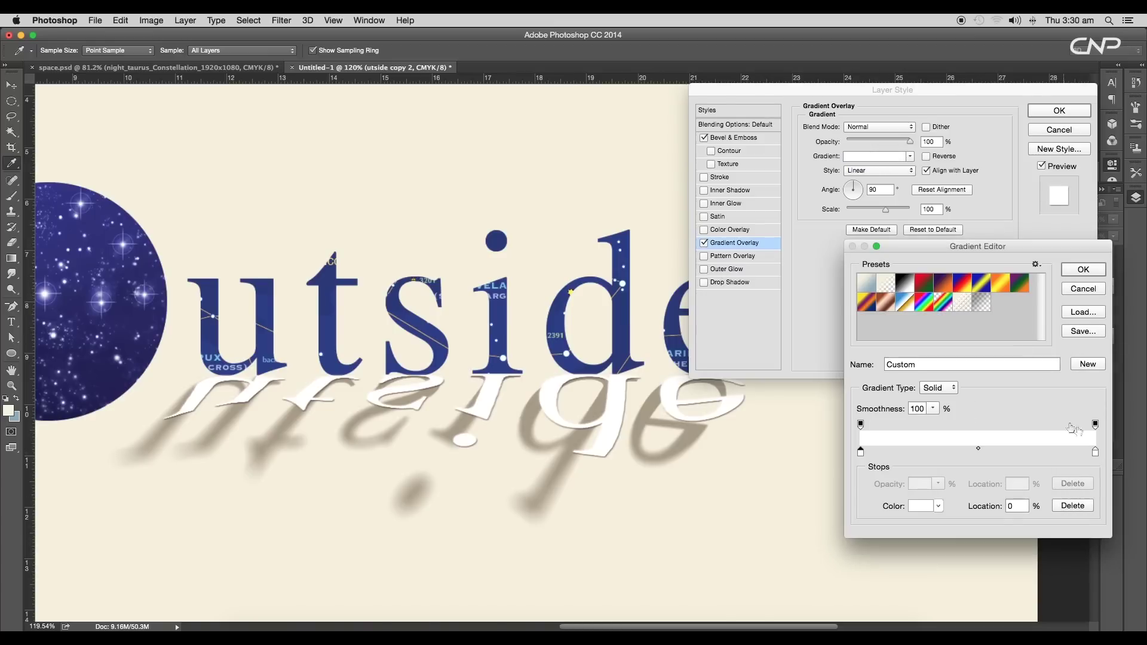
double_click(1095, 453)
left_click(724, 326)
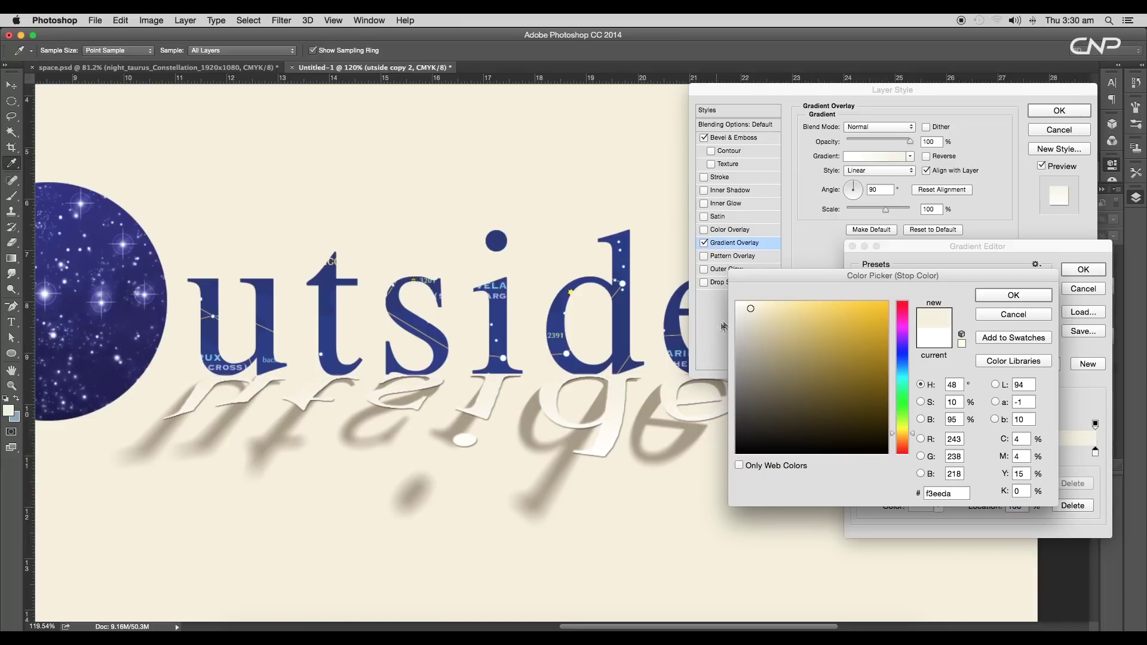
left_click(1036, 297)
left_click_drag(861, 452, 1086, 452)
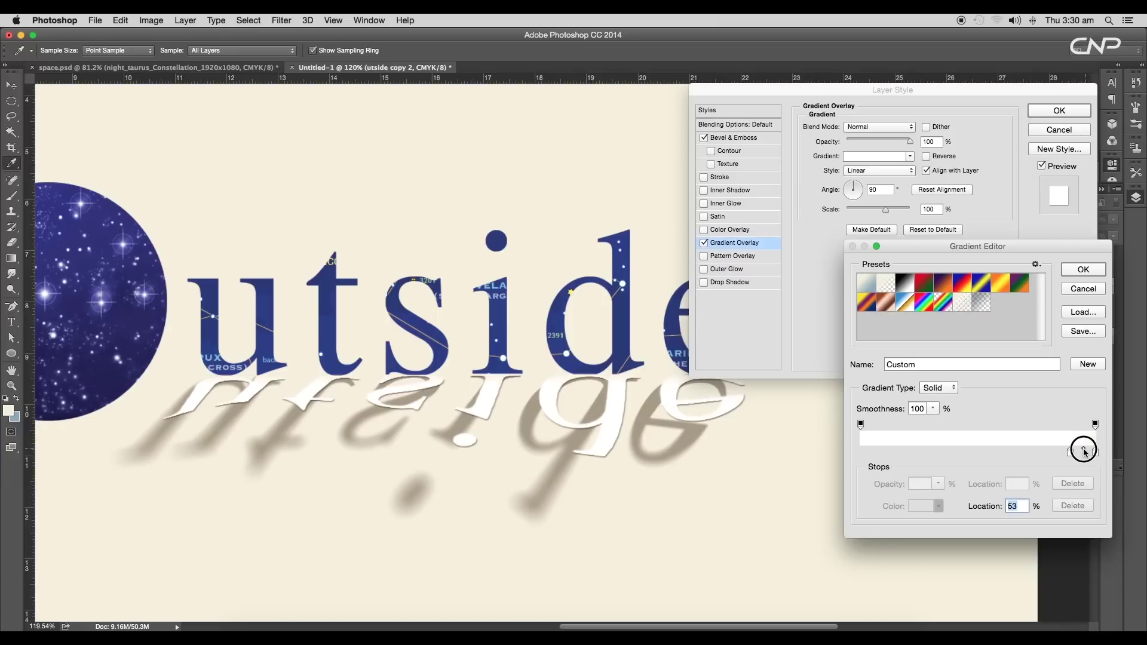
left_click(1083, 271)
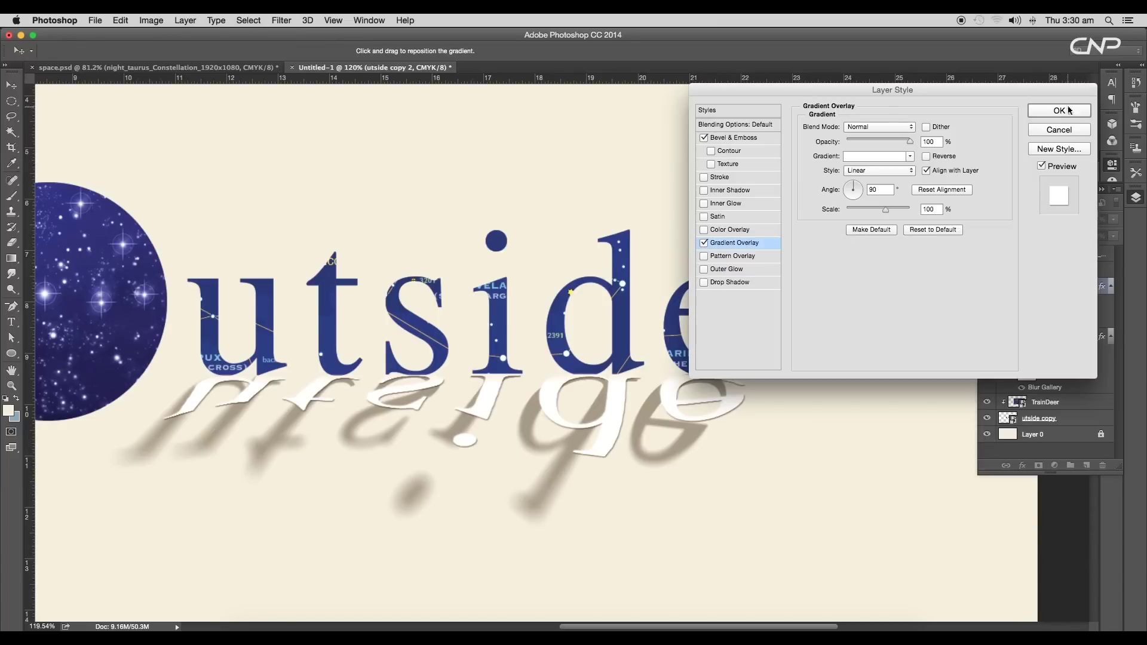
left_click(1069, 110)
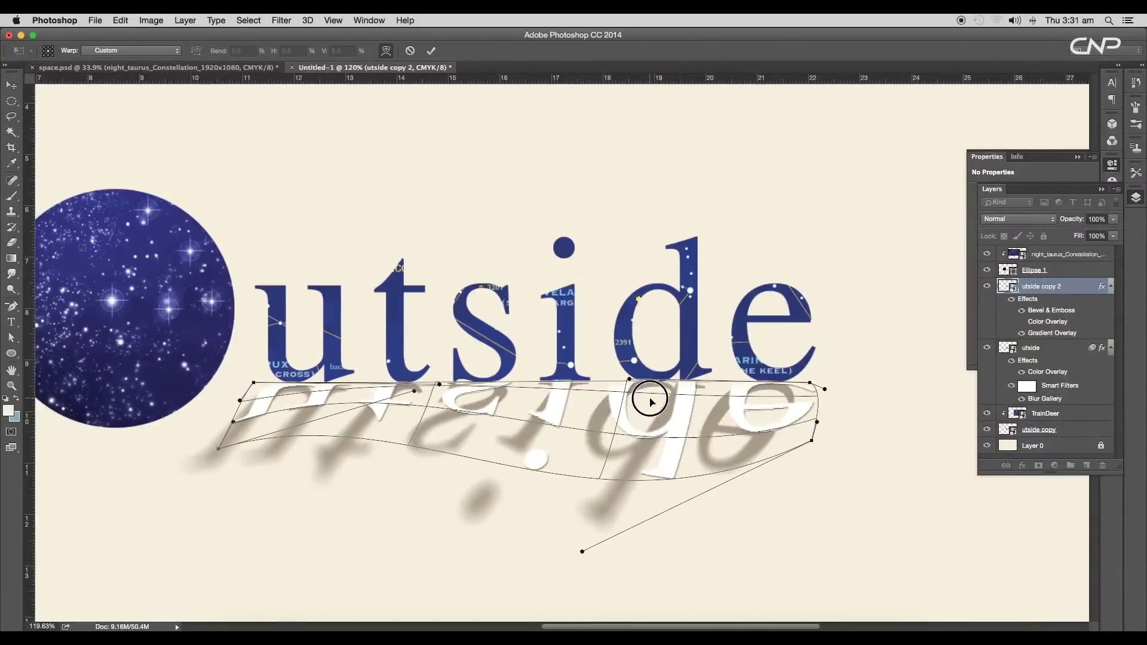
Adjust the warp of "utside copy 2" near the letter d so the white letters meet the blue bases.
left_click_drag(651, 400, 629, 355)
key("Return")
scroll(678, 442, "up", 3)
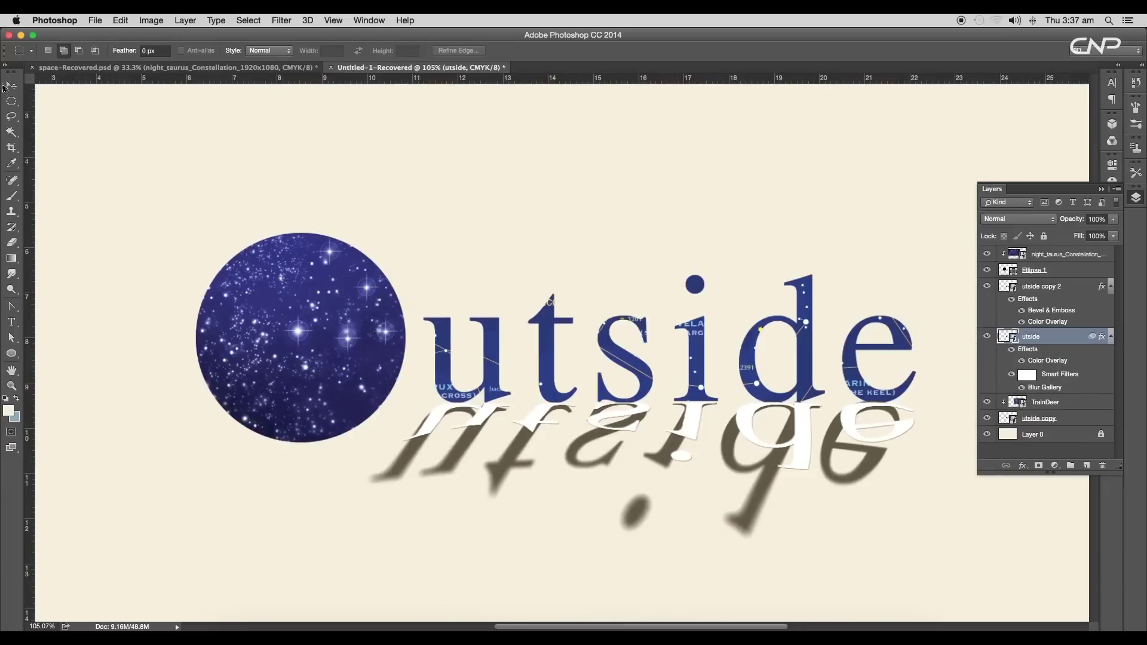
Lower the Outer Bevel depth on "utside copy 2" to 1% and adjust its size.
left_click(11, 85)
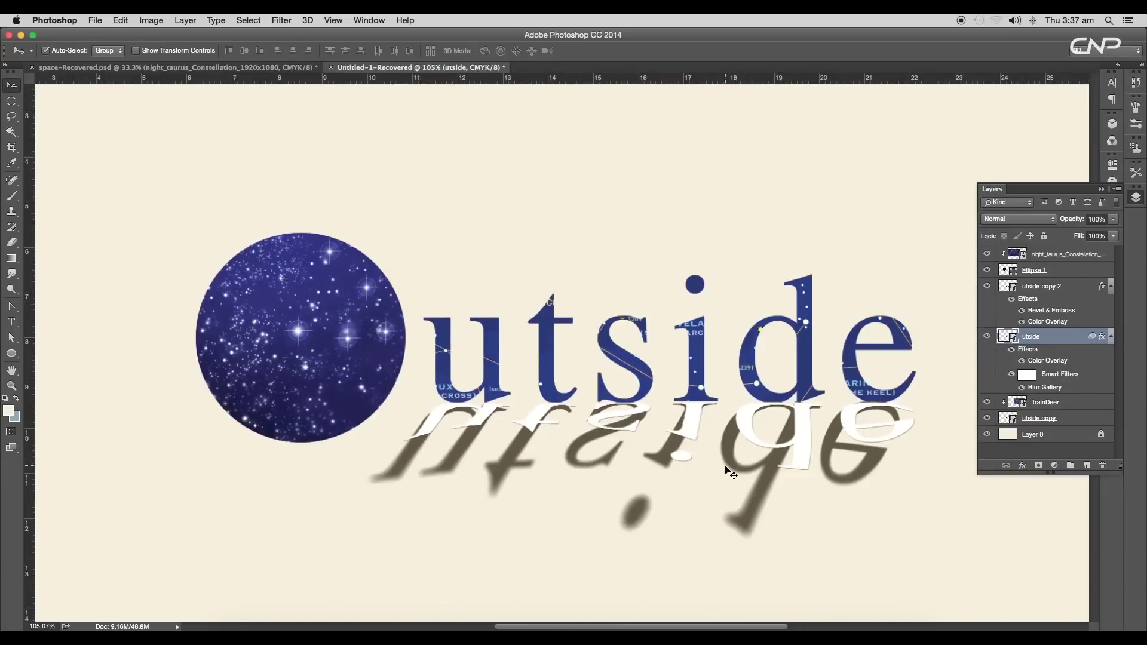
left_click(801, 460)
double_click(1043, 311)
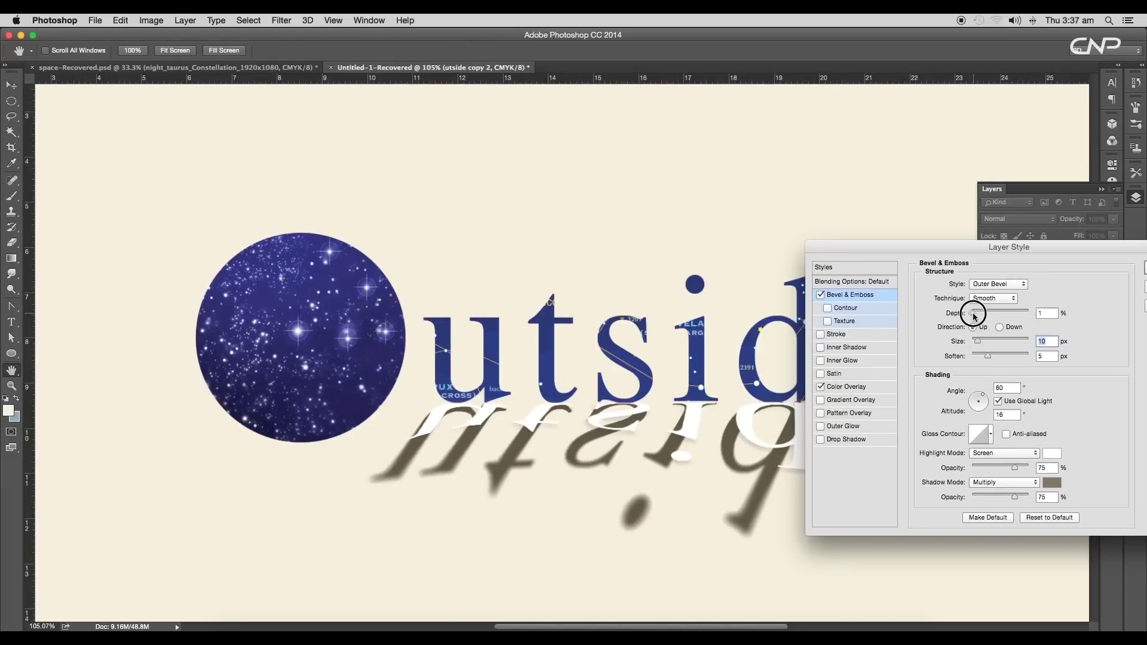
left_click_drag(977, 313, 974, 341)
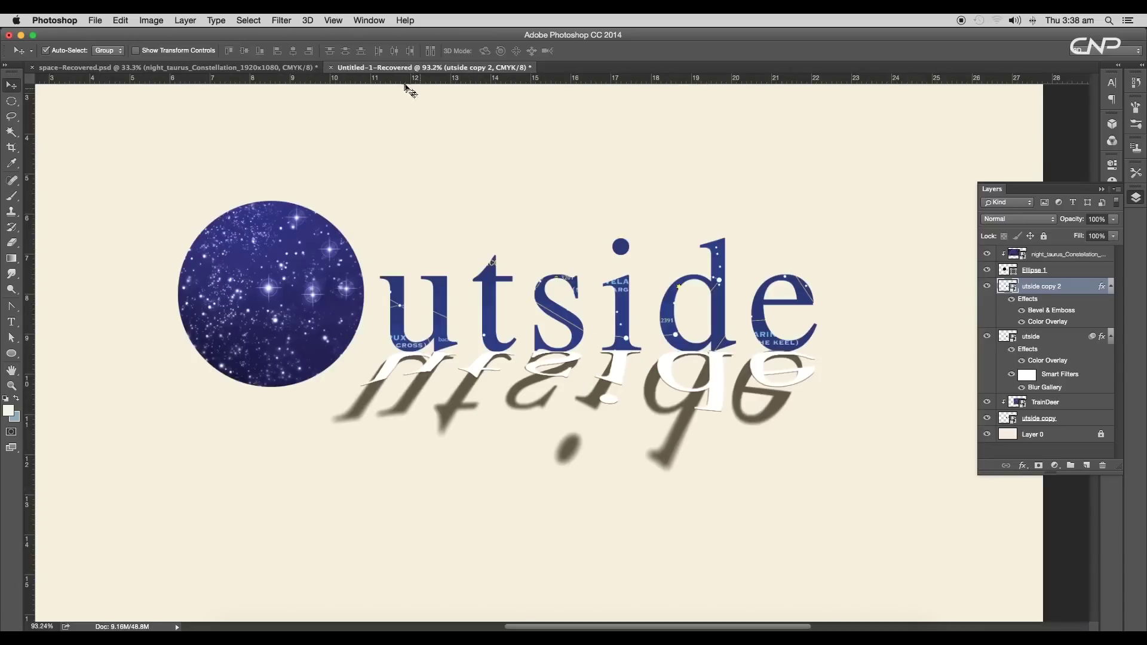
Glance at the reference design in space-Recovered.psd, then draw a 344 px circle below the star circle in Untitled-1-Recovered and fill it white.
left_click(291, 68)
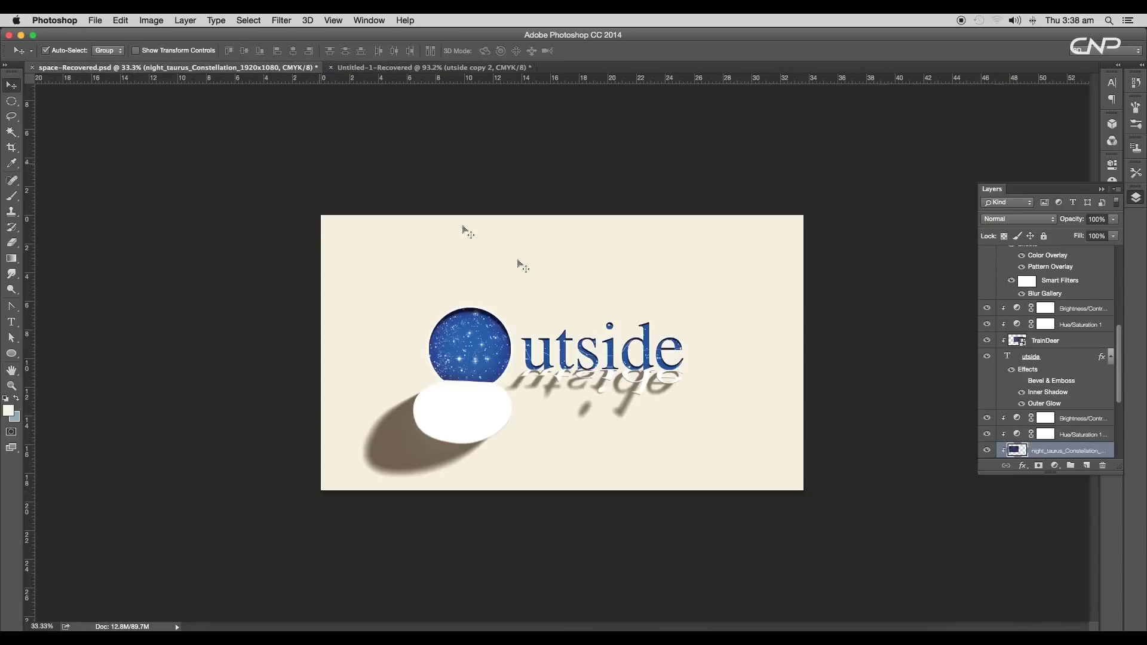
key("super+0")
left_click(424, 67)
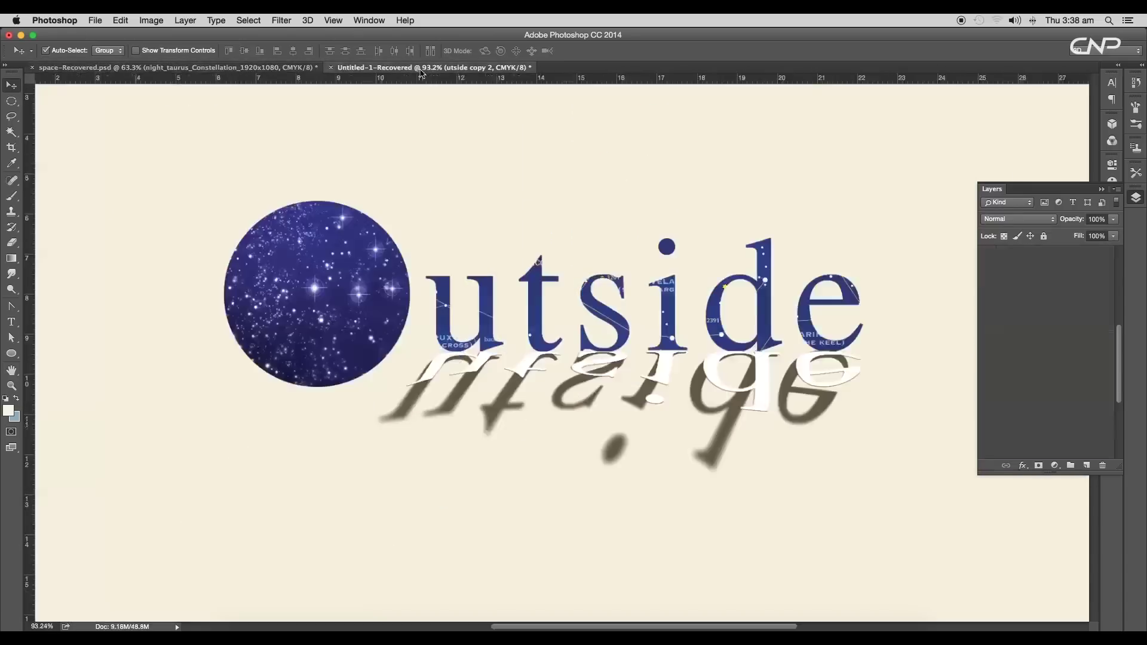
double_click(10, 371)
left_click(12, 353)
left_click_drag(296, 448, 425, 541)
left_click(980, 249)
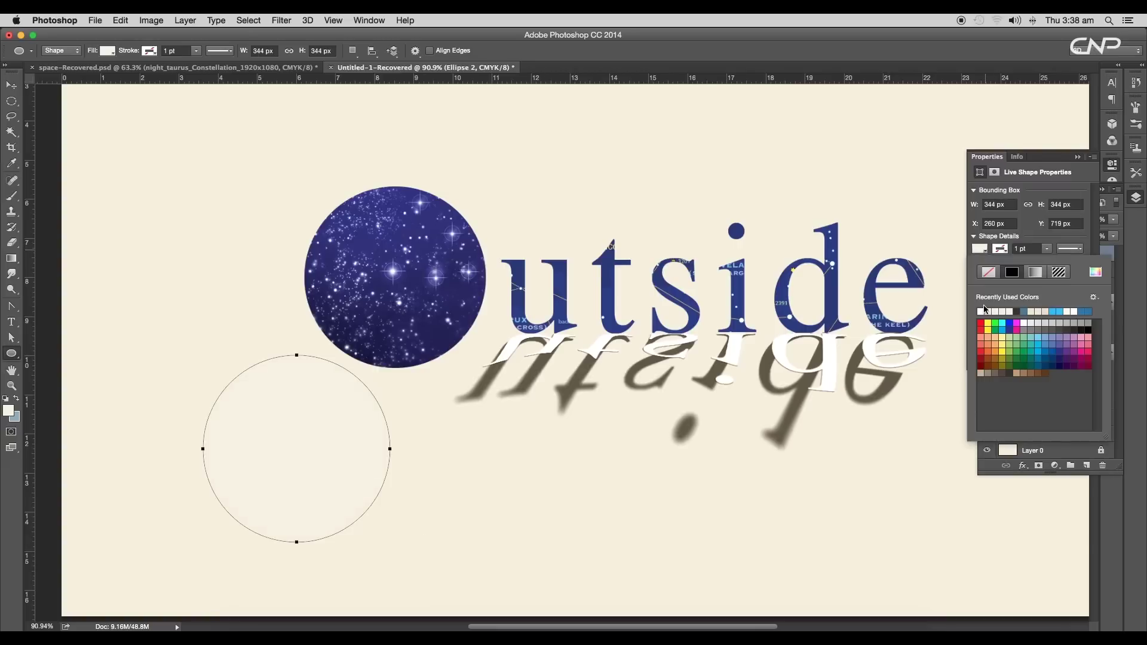
left_click(982, 311)
left_click(1076, 156)
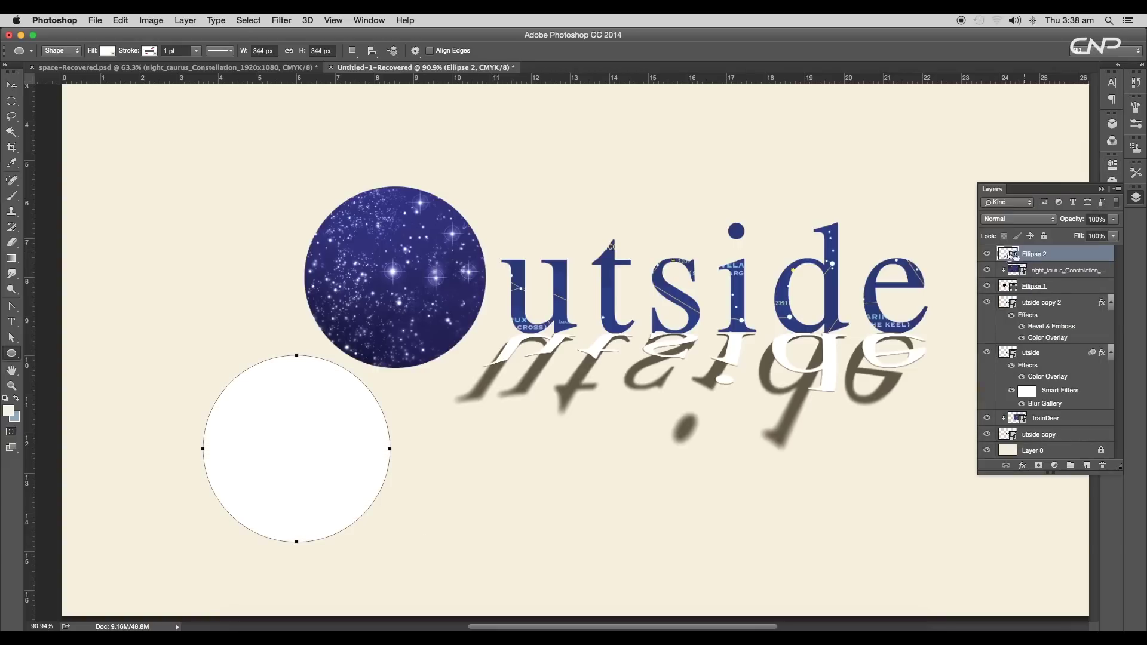
Move the white circle up so it overlaps the lower part of the star-filled circle.
left_click(989, 254)
left_click(12, 85)
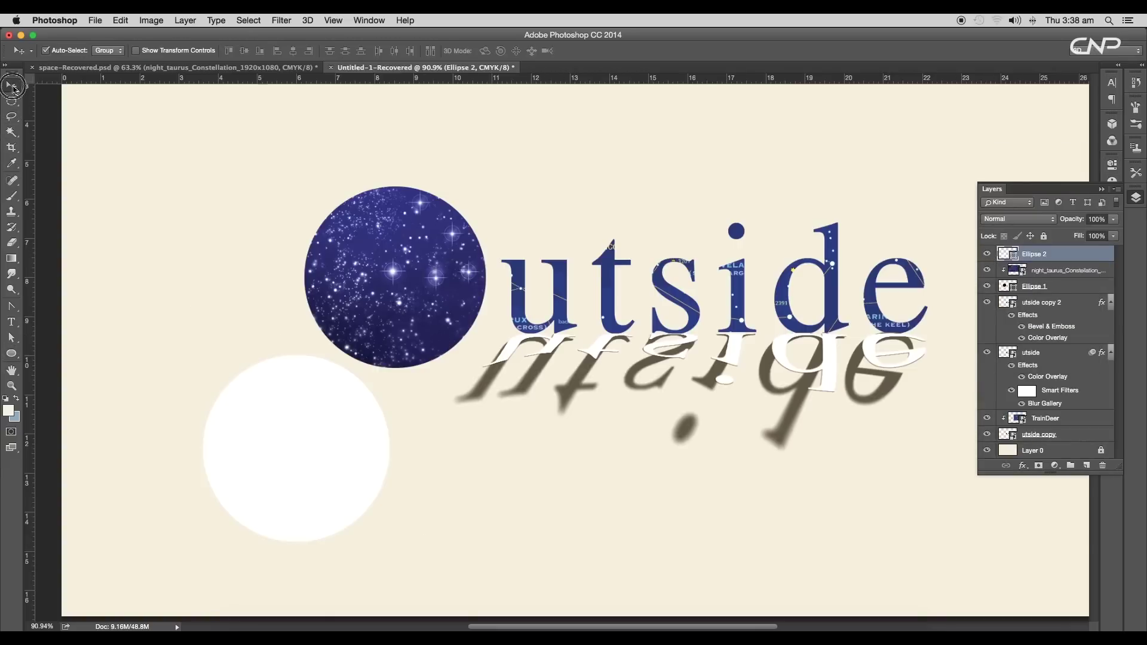
left_click_drag(313, 417, 352, 393)
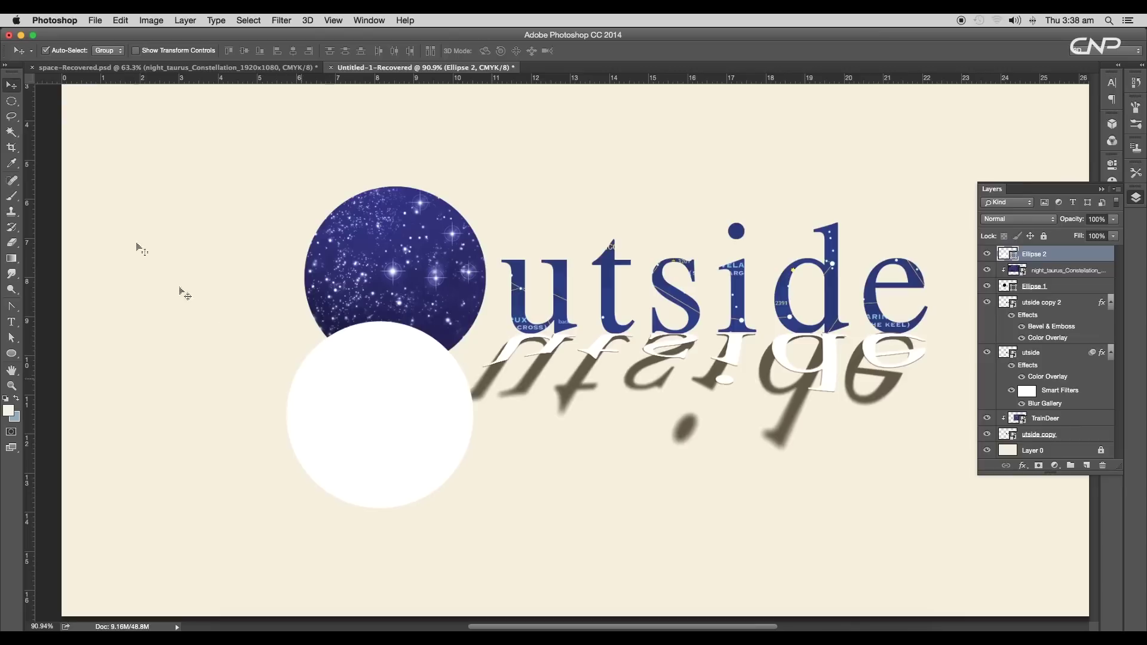
Add two anchor points where the white circle crosses the star circle's edge and delete the anchor point between them.
left_click(14, 306)
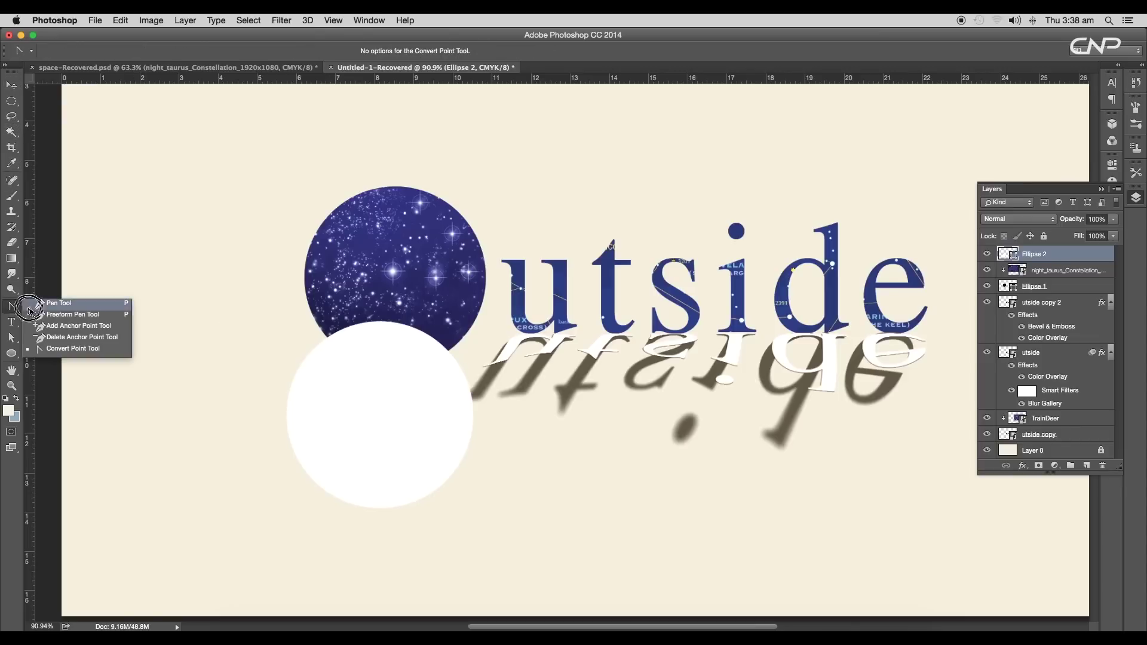
left_click(48, 328)
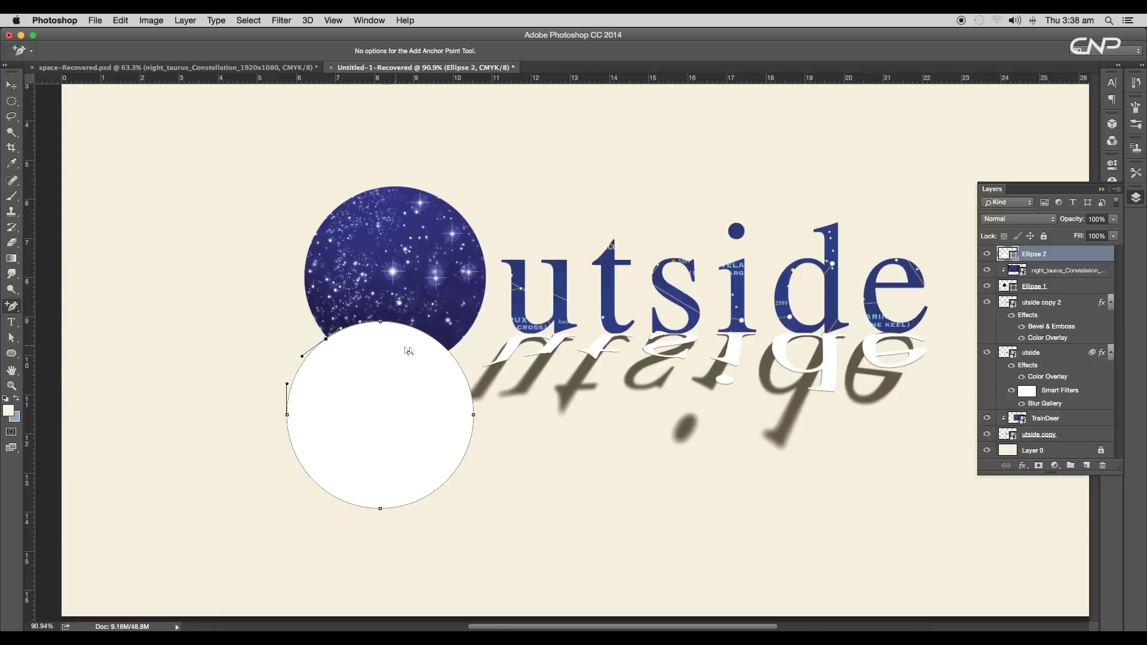
left_click(448, 352)
left_click(12, 308)
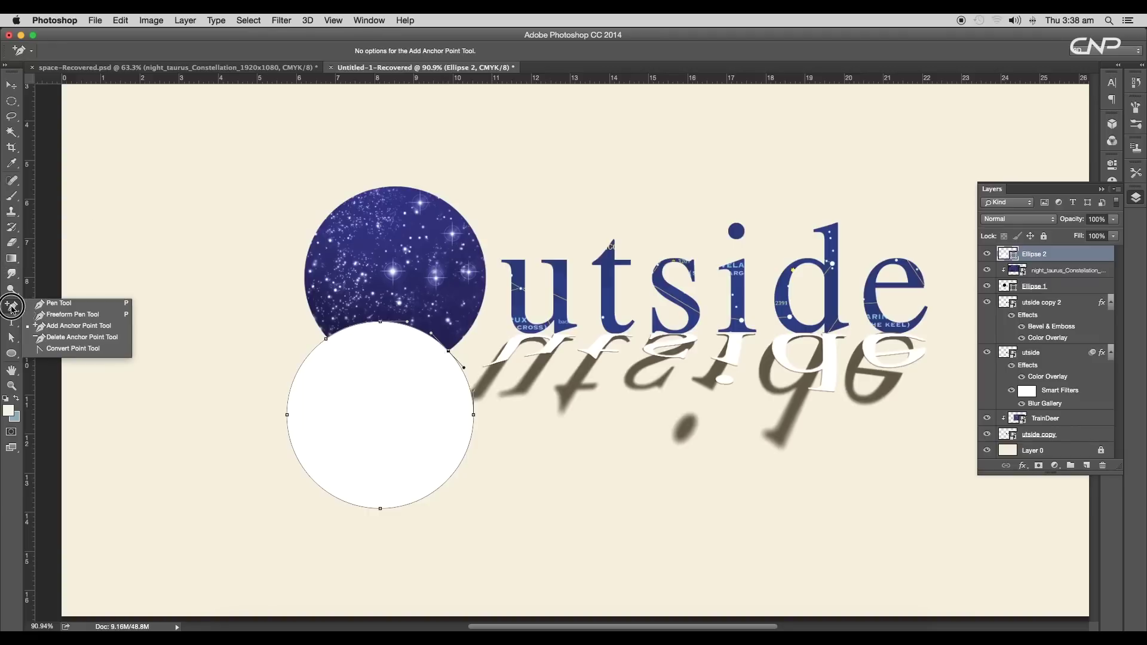
left_click(48, 339)
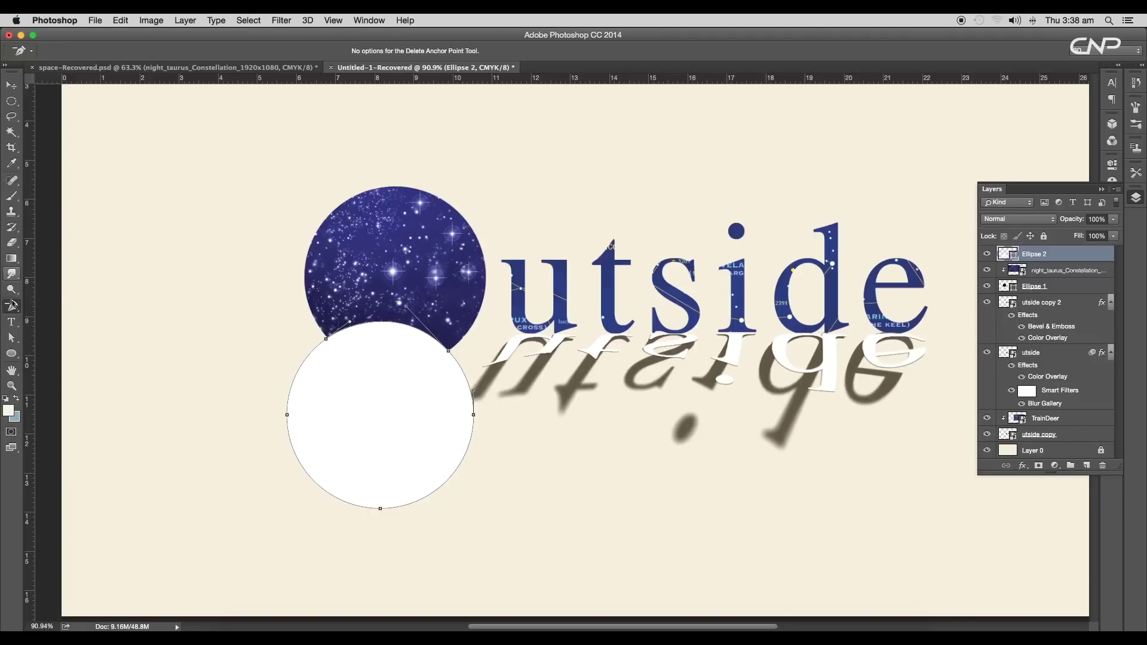
Flatten the white shape's top edge between the two crossing points and pull its side and bottom points into a skewed fold.
left_click(12, 337)
left_click_drag(349, 322, 326, 338)
left_click_drag(406, 306, 447, 351)
left_click_drag(380, 509, 316, 503)
left_click_drag(287, 415, 258, 413)
mouse_move(258, 463)
left_mouse_down()
mouse_move(237, 442)
mouse_move(248, 443)
left_mouse_up()
left_click_drag(474, 414, 473, 424)
left_click_drag(472, 475, 461, 489)
left_click_drag(314, 503, 327, 522)
Fine-tune the side and bottom points and handles of the white shape to smooth its folded outline.
scroll(328, 522, "down", 4)
left_click_drag(328, 435, 325, 431)
left_click(475, 442)
left_click_drag(466, 482, 462, 483)
scroll(465, 483, "down", 4)
scroll(465, 483, "up", 4)
left_click_drag(325, 431, 328, 426)
left_click_drag(371, 494, 369, 490)
left_click_drag(474, 444, 469, 444)
left_click_drag(369, 490, 370, 488)
left_click_drag(405, 492, 404, 491)
left_click(459, 478)
scroll(449, 476, "down", 3)
scroll(565, 370, "up", 5)
left_click(418, 442)
left_click(12, 87)
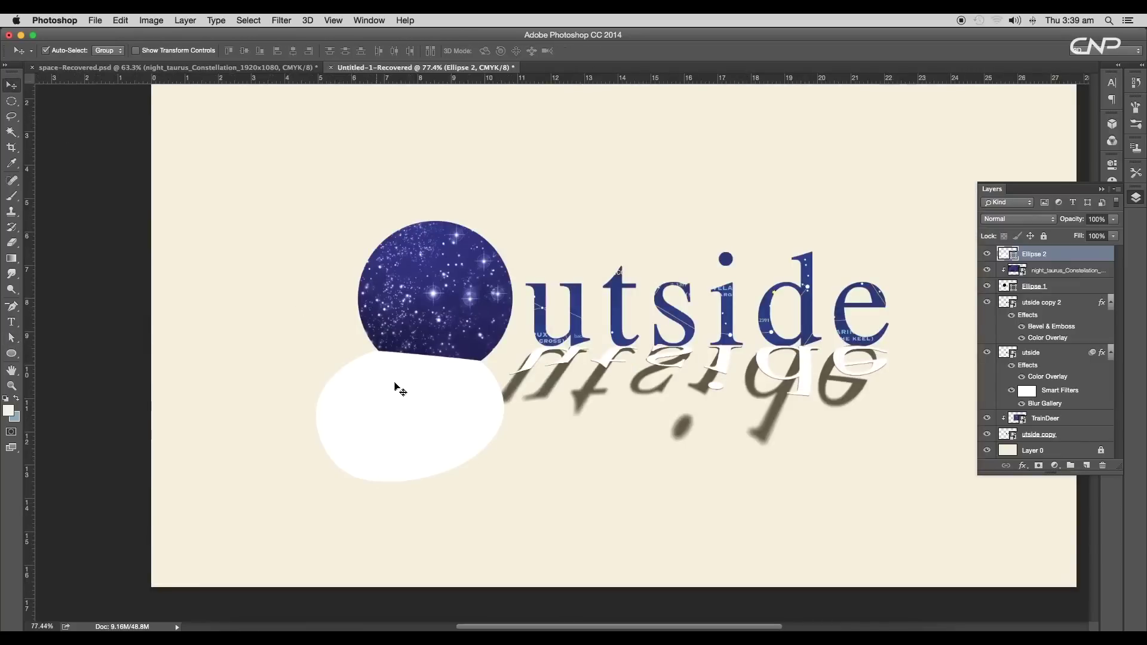
Add an Inner Bevel to the white folded shape with 147% depth, 1 px size and shadow colour 917f5c.
double_click(1105, 254)
left_click(397, 175)
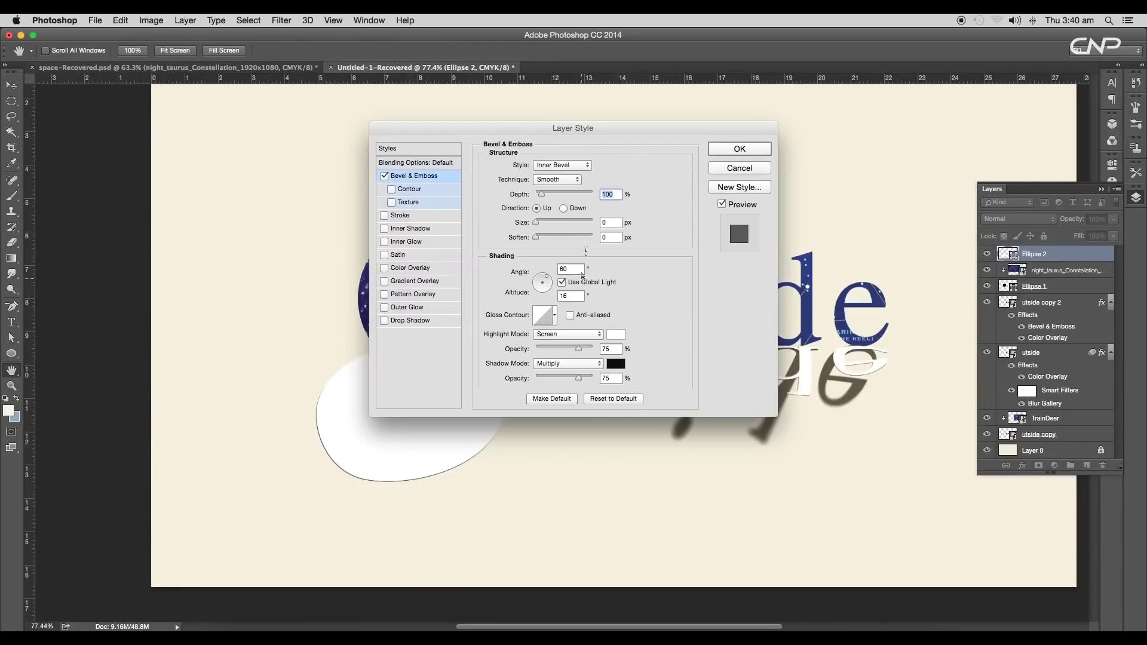
left_click_drag(611, 128, 819, 105)
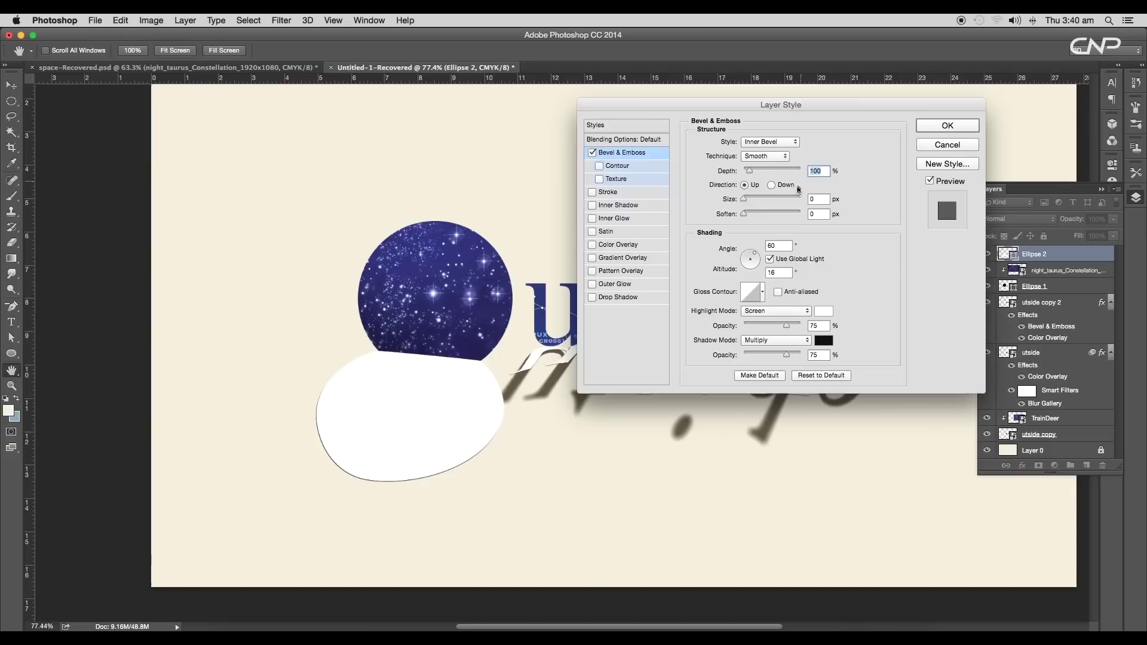
left_click_drag(750, 176, 744, 199)
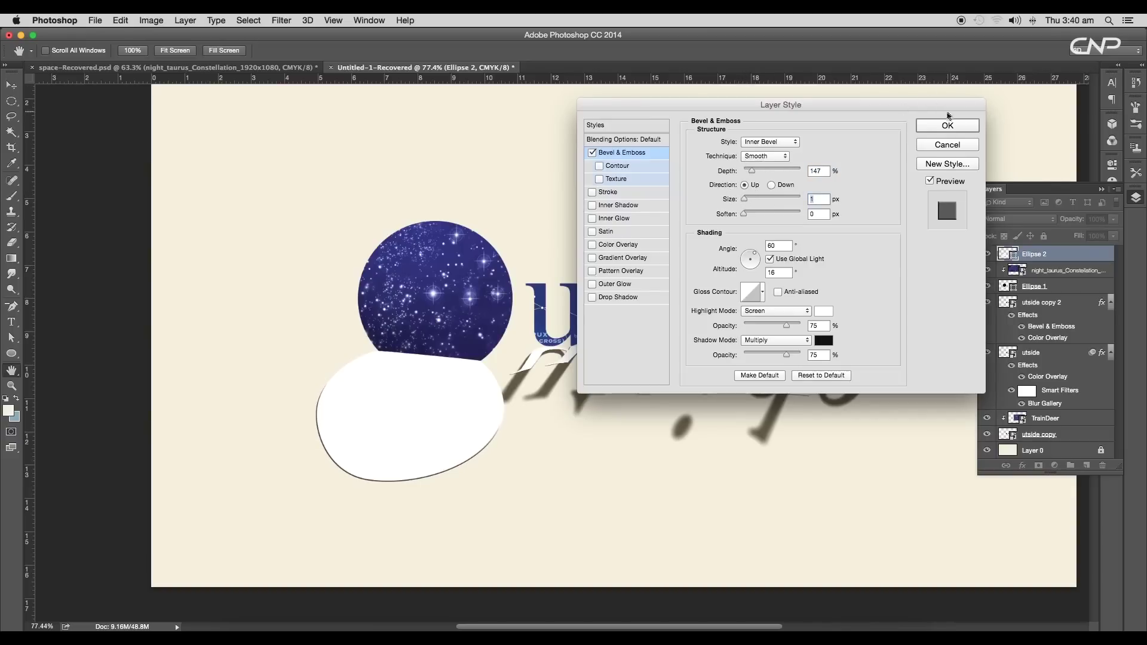
left_click(825, 341)
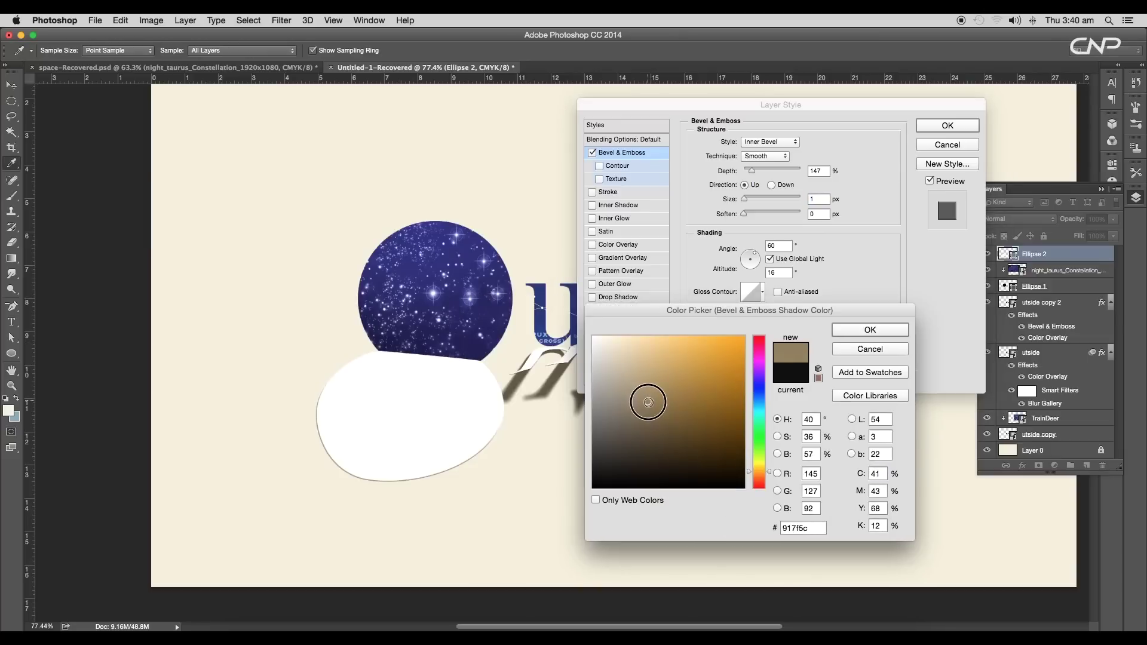
left_click(858, 327)
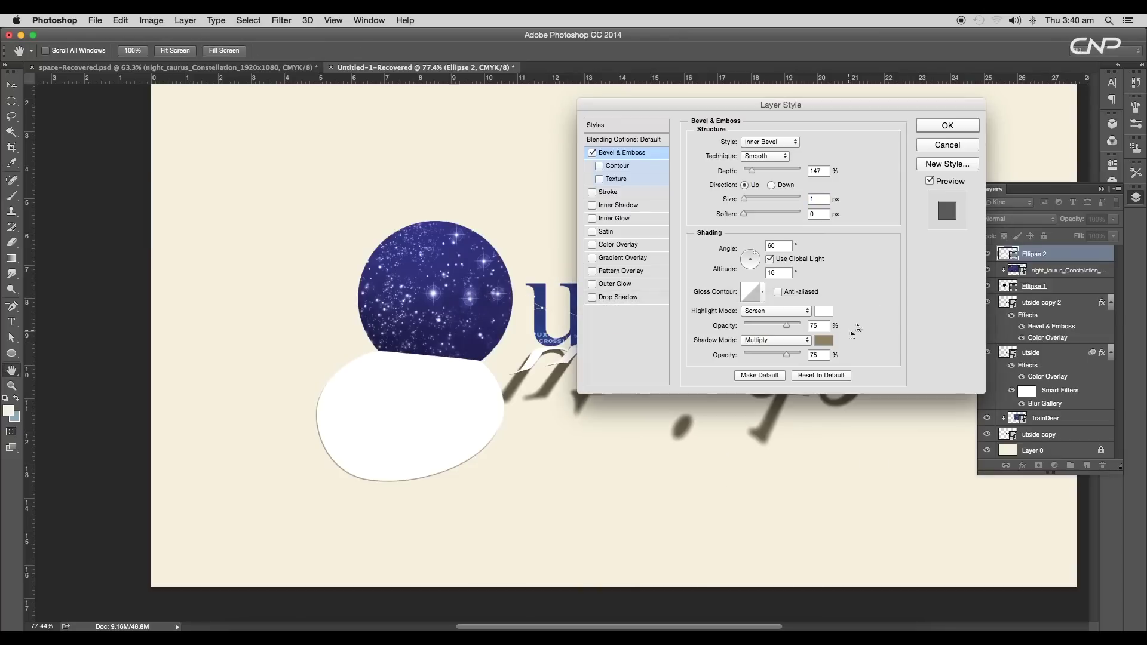
left_click(948, 126)
Duplicate the white folded shape's layer and remove the Bevel & Emboss effect from the lower one.
key("v")
scroll(366, 515, "down", 5)
scroll(540, 389, "up", 5)
left_click_drag(1079, 257, 1084, 445)
left_click(1029, 299)
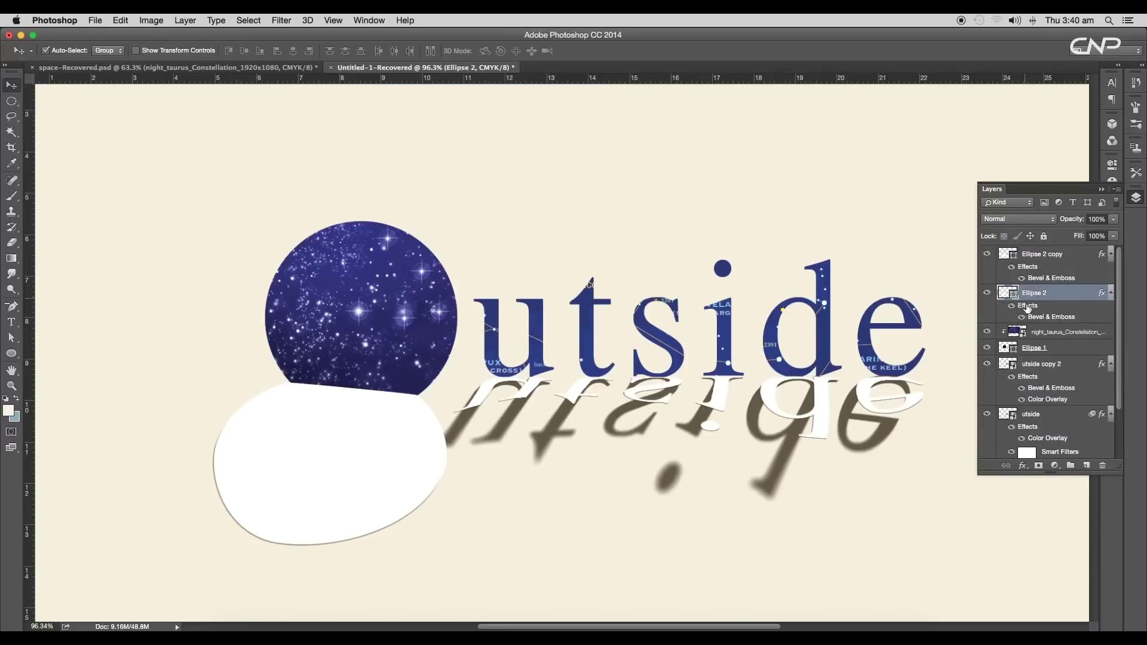
left_click_drag(1031, 308, 1103, 465)
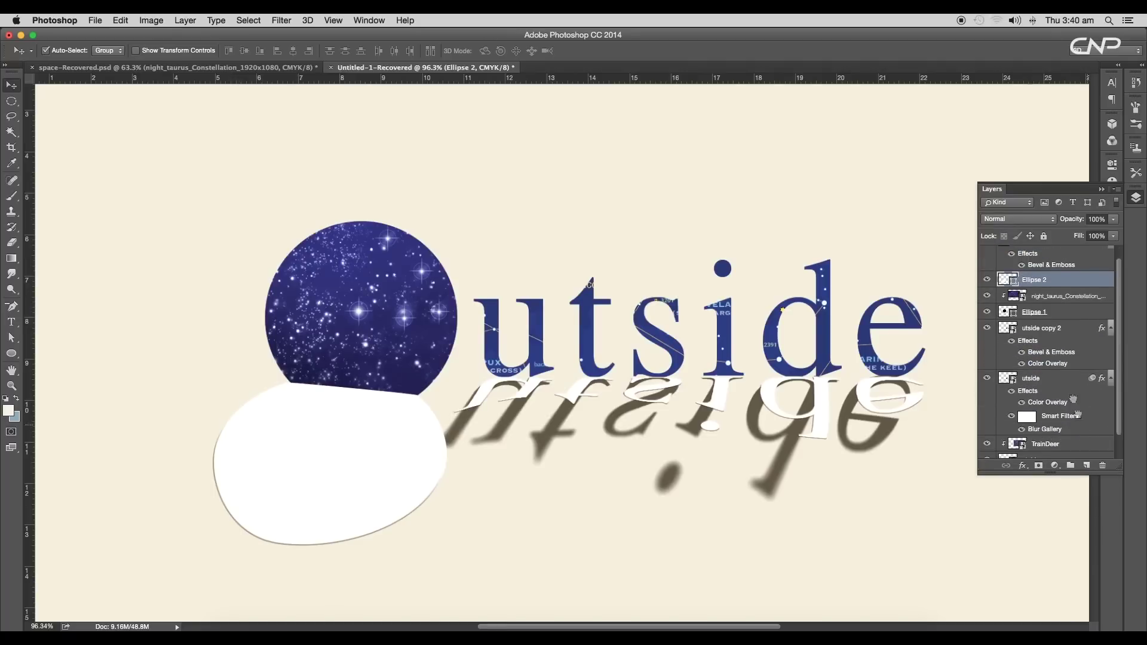
Warp the lower white shape outward to the lower left so it extends from behind the fold like a cast shadow.
key("super+t")
right_click(359, 474)
left_click(369, 532)
scroll(361, 502, "down", 4)
left_click_drag(327, 492, 228, 506)
left_click_drag(318, 422, 242, 434)
left_click_drag(345, 430, 320, 501)
key("Return")
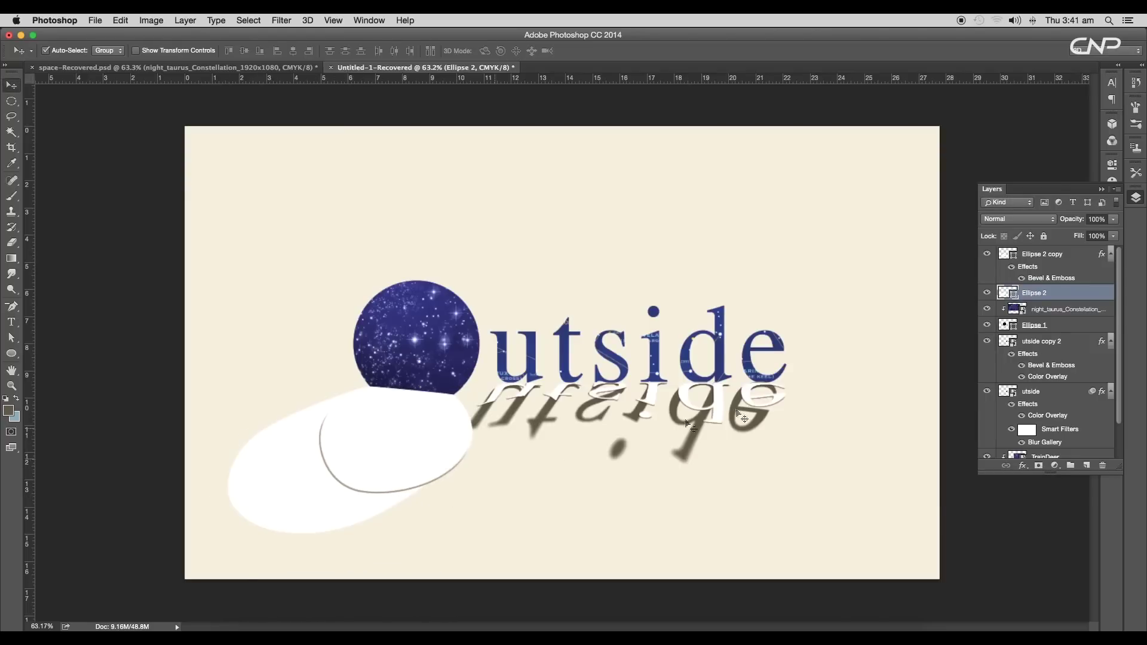
Fill the lower warped shape with the dark brown sampled from the letters' shadow.
left_click(15, 356)
left_click(108, 51)
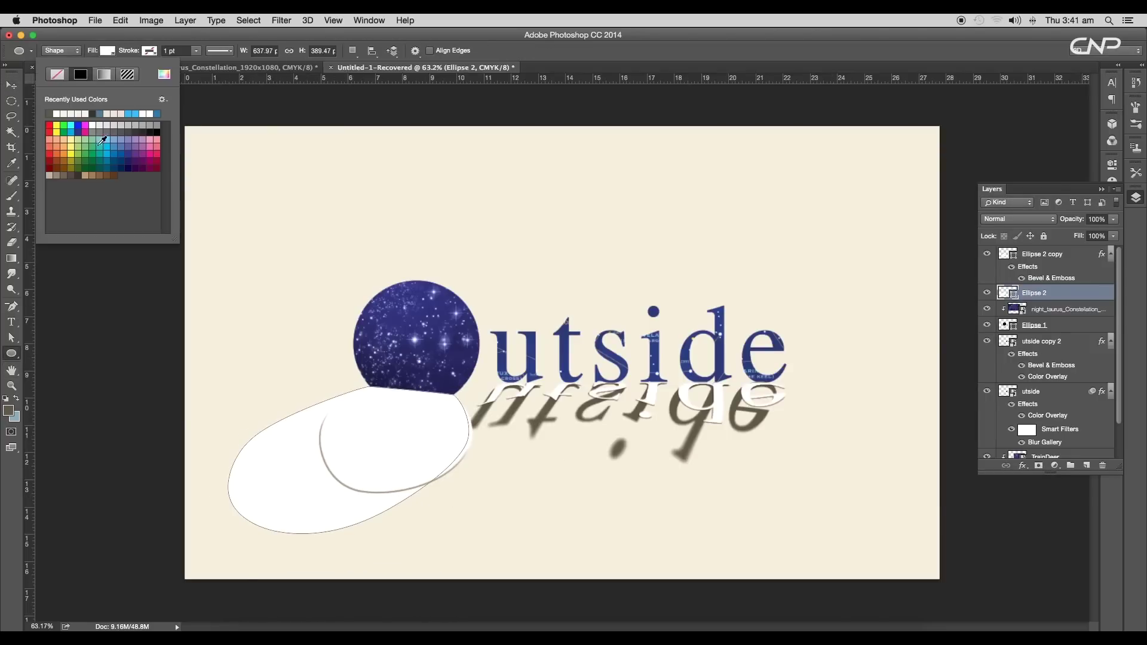
left_click(165, 75)
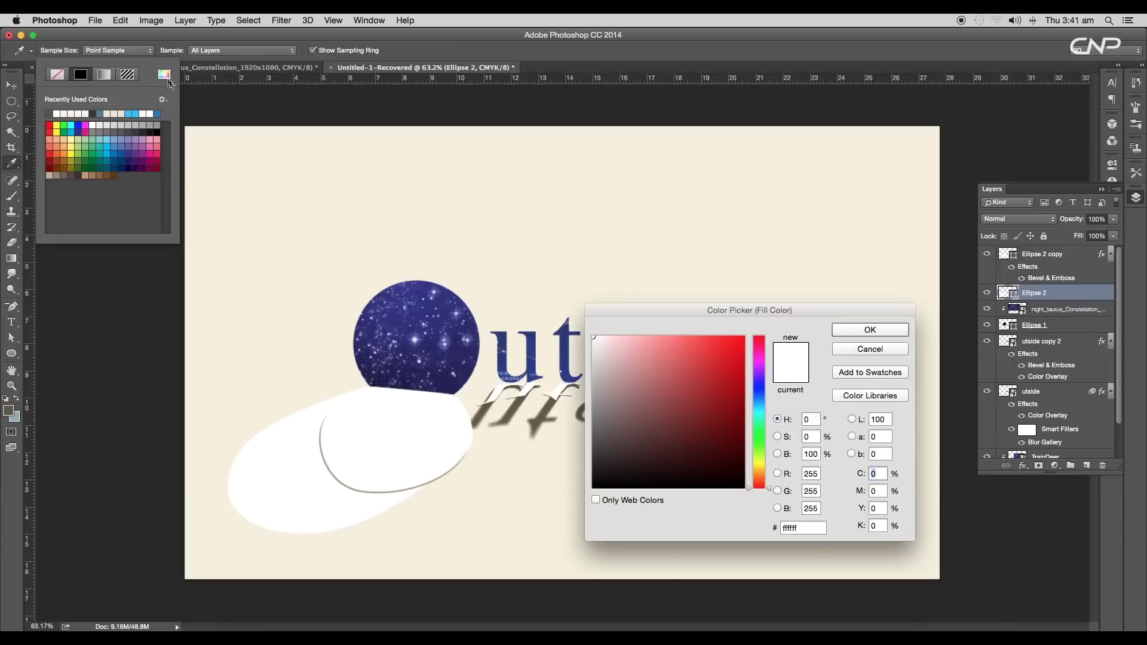
left_click(528, 425)
left_click(890, 328)
key("v")
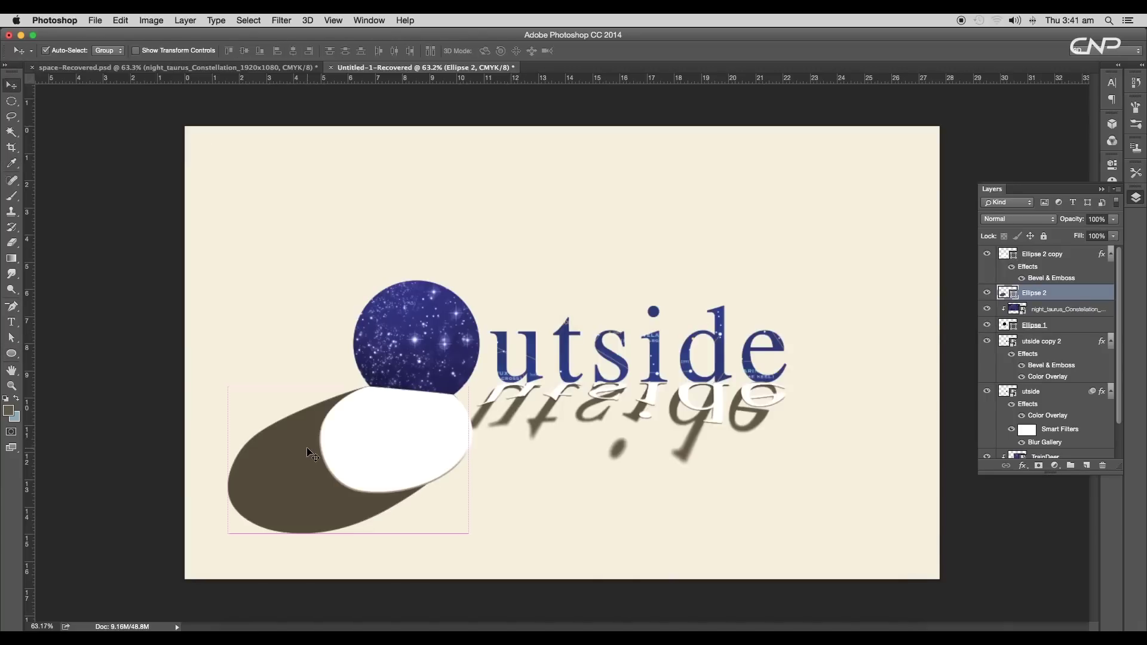
Warp the brown shadow shape again to refine its curved outline beneath the white fold.
key("super+t")
right_click(288, 453)
left_click(322, 532)
left_click_drag(269, 433, 267, 443)
left_click_drag(284, 499, 276, 502)
left_click_drag(356, 504, 235, 488)
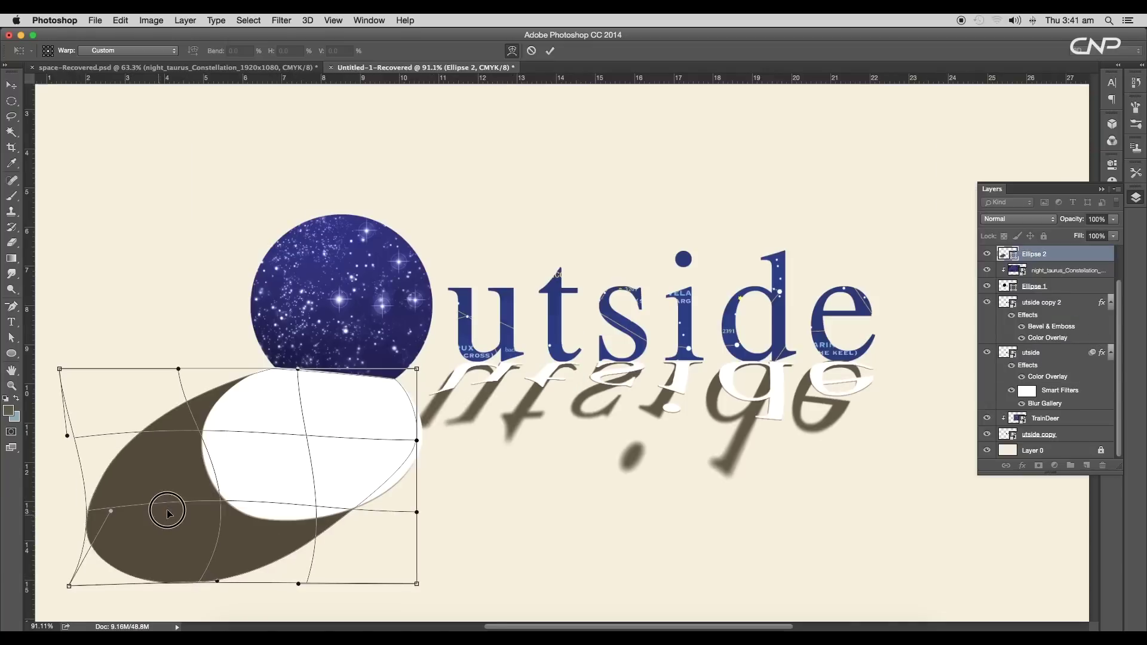
left_click_drag(167, 512, 151, 462)
left_click_drag(284, 518, 289, 523)
key("Return")
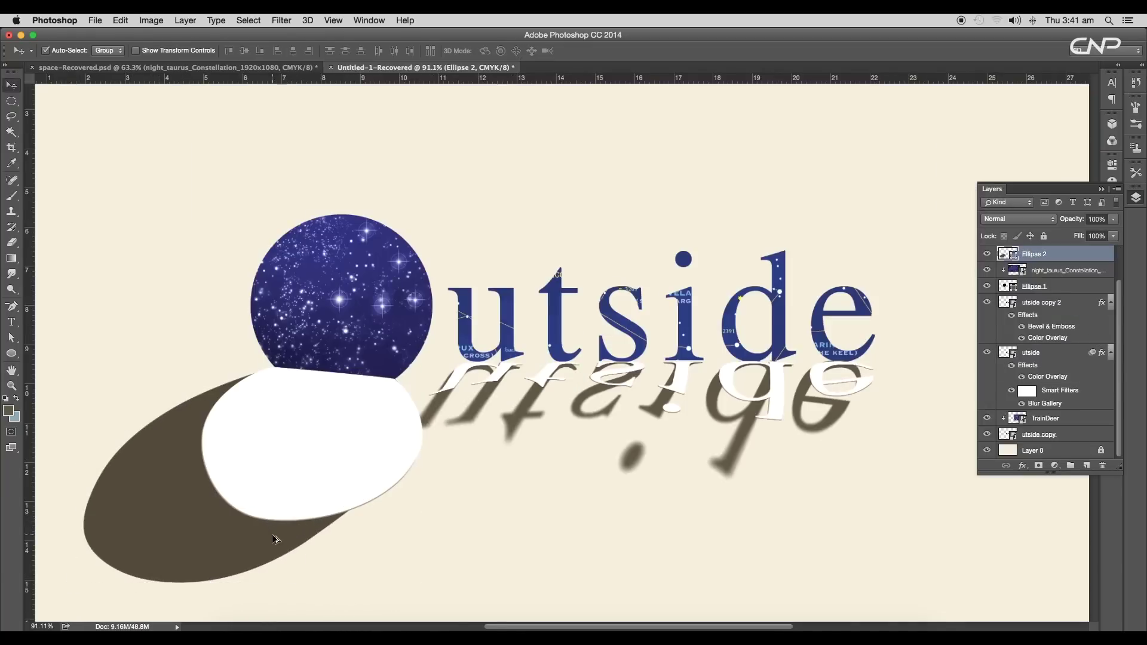
Convert the brown shadow shape's layer, Ellipse 2, to a smart object.
scroll(310, 529, "down", 5)
right_click(1062, 257)
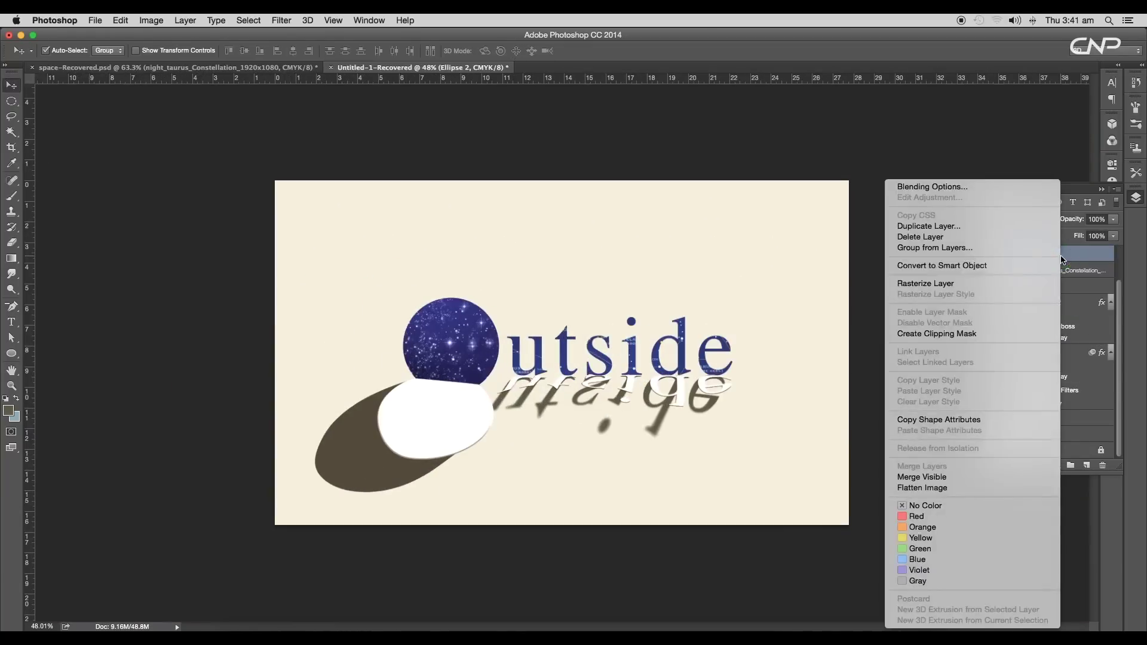
left_click(983, 265)
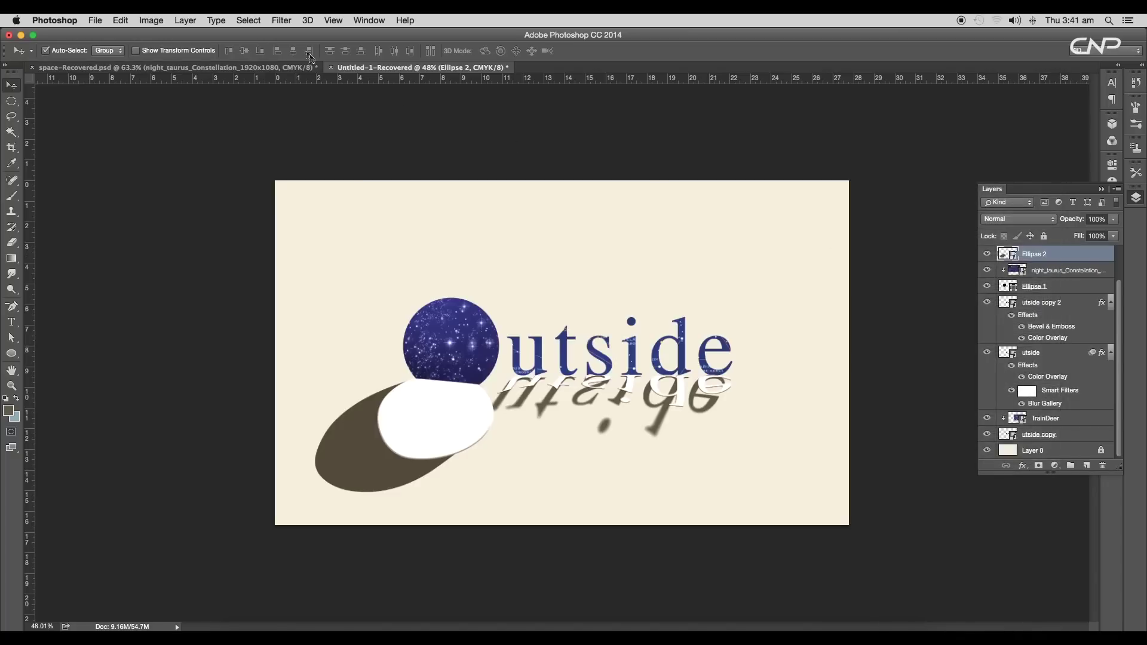
Apply a 24 px Tilt-Shift blur to the brown shadow, angled so its far end softens and the edge near the circle stays sharp.
left_click(287, 23)
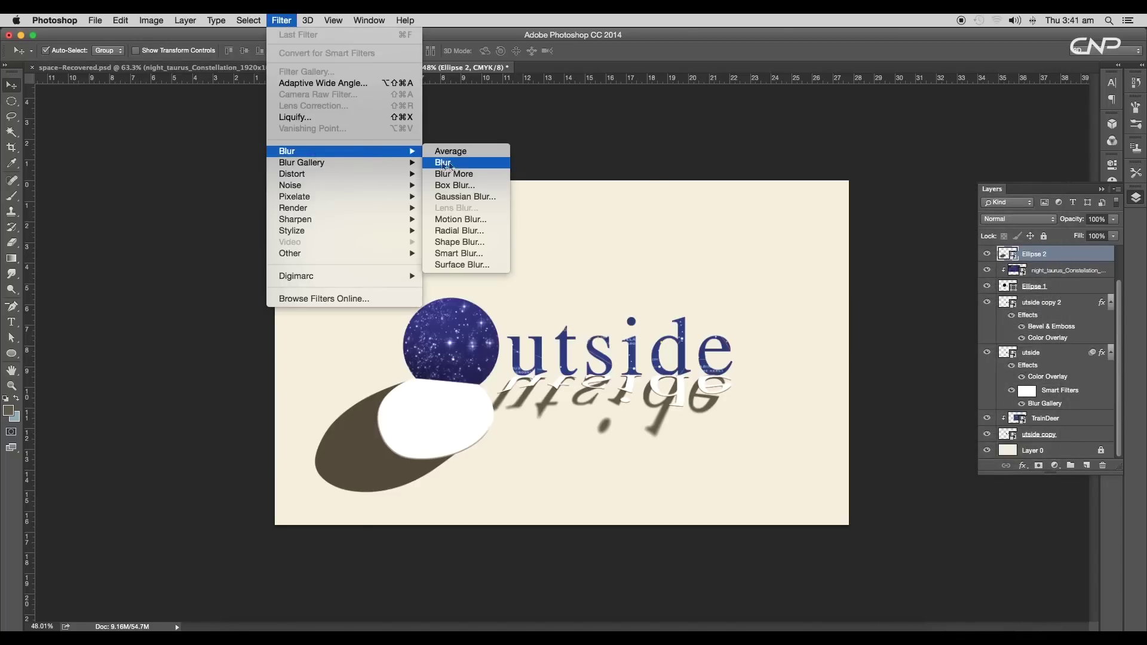
left_click(448, 182)
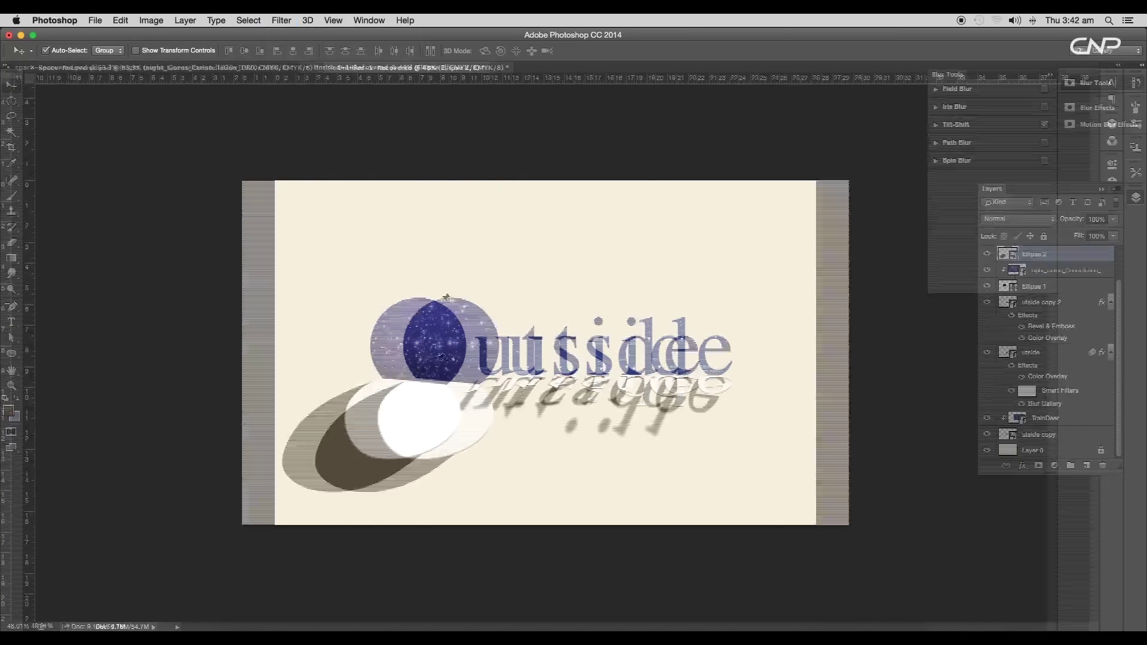
left_click_drag(529, 352, 429, 393)
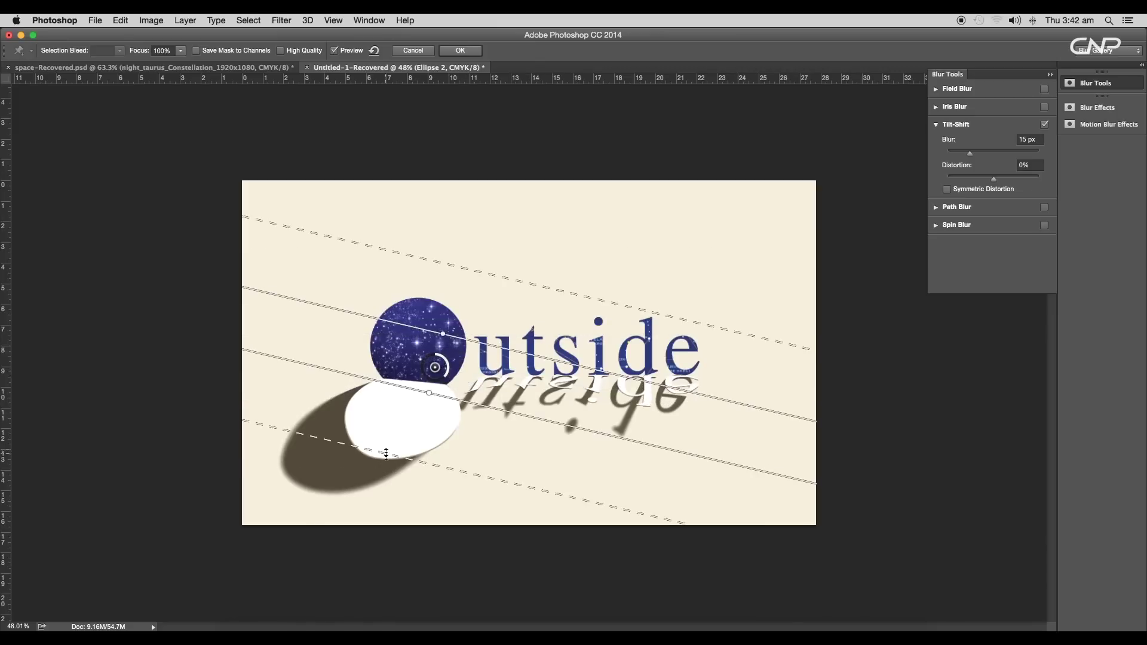
left_click_drag(374, 481, 374, 483)
left_click_drag(445, 376, 432, 382)
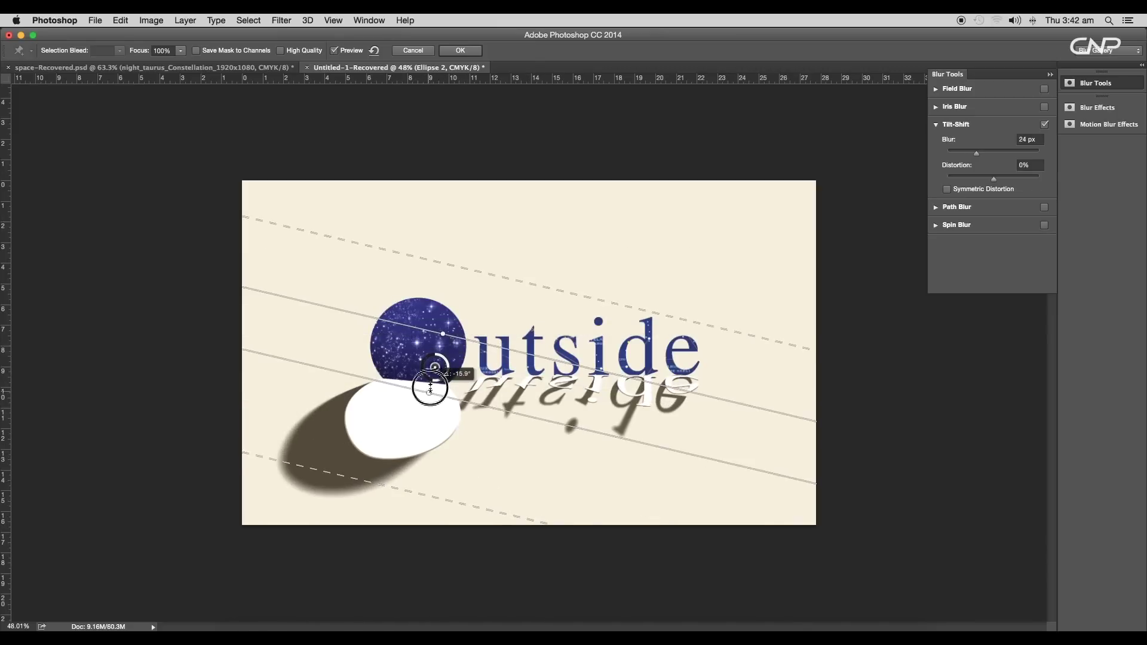
key("Return")
Apply a Tilt-Shift blur to the white folded letters, placing the sharp band over the blue letters so the folds soften downward.
scroll(449, 392, "up", 5)
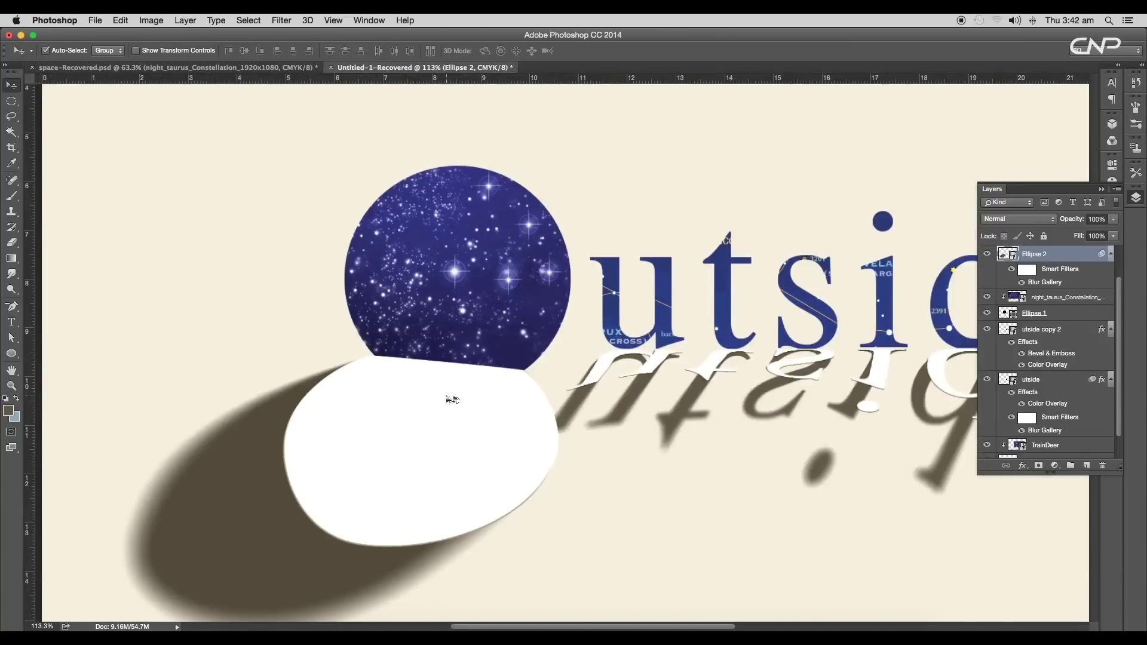
left_click(604, 399)
left_click_drag(699, 333, 559, 293)
left_click(585, 312)
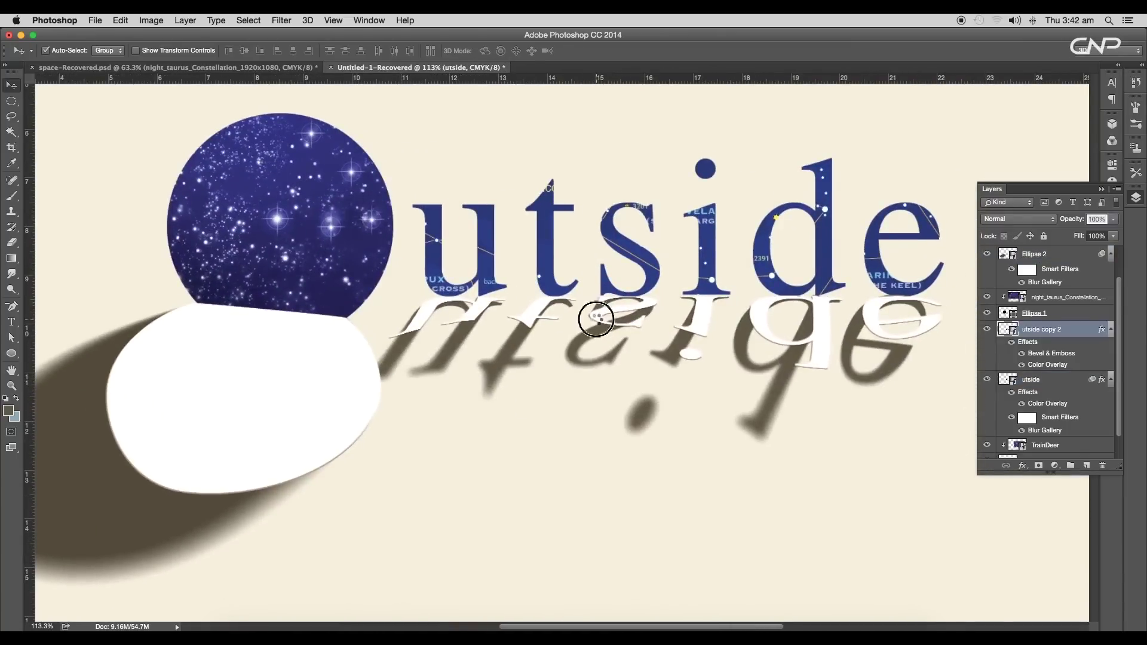
left_click(281, 19)
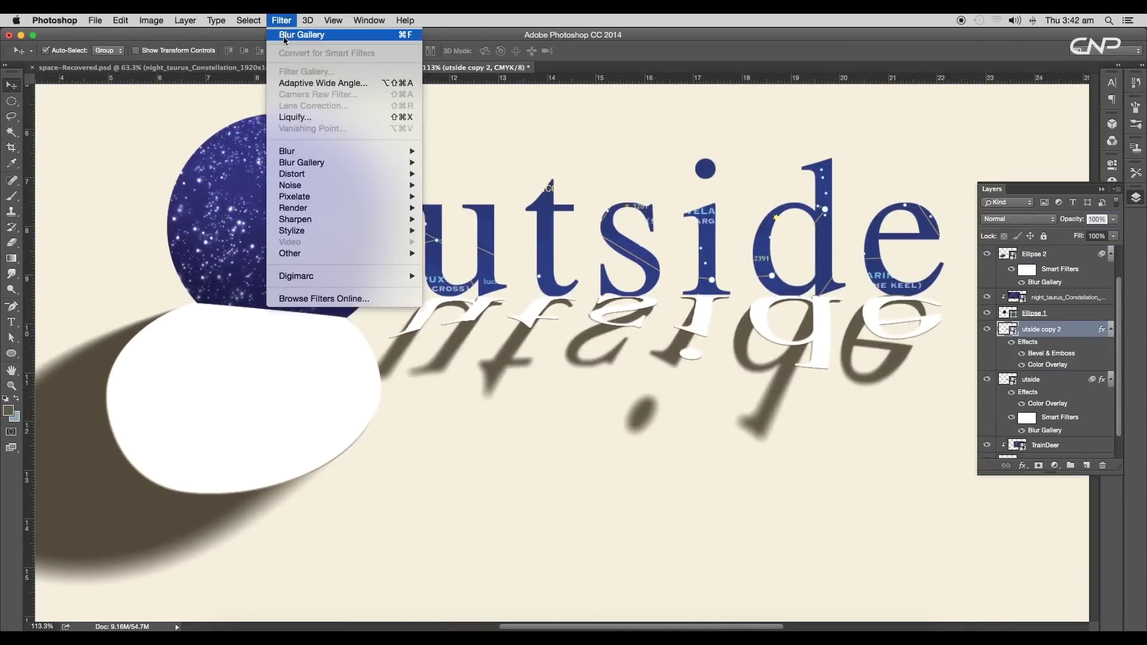
mouse_move(358, 163)
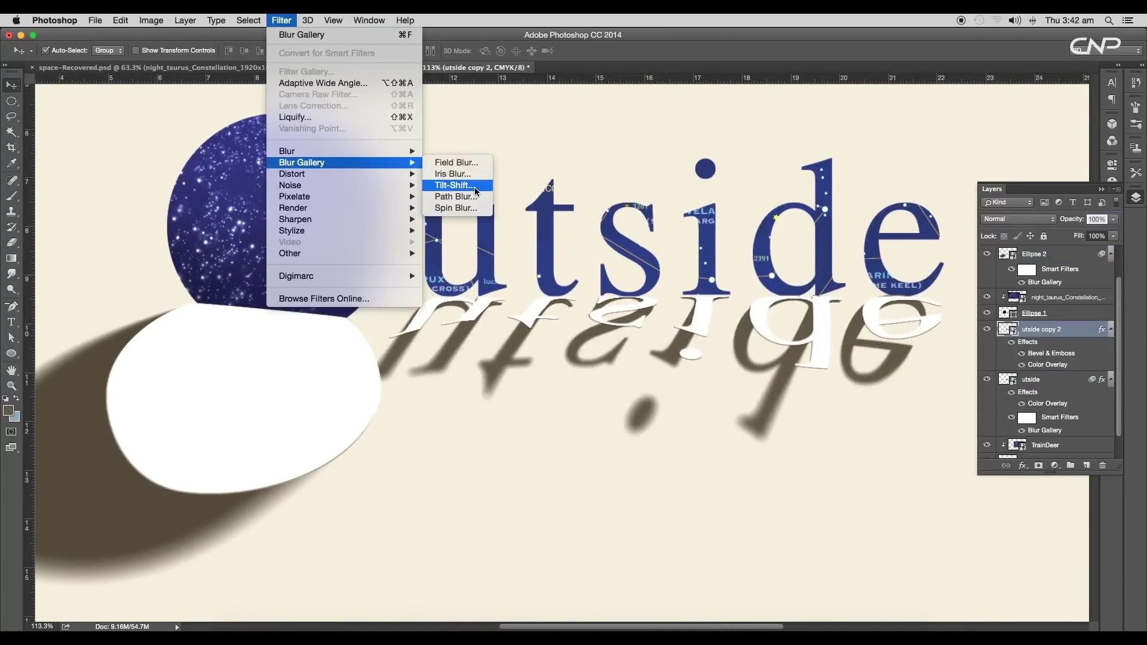
left_click(475, 191)
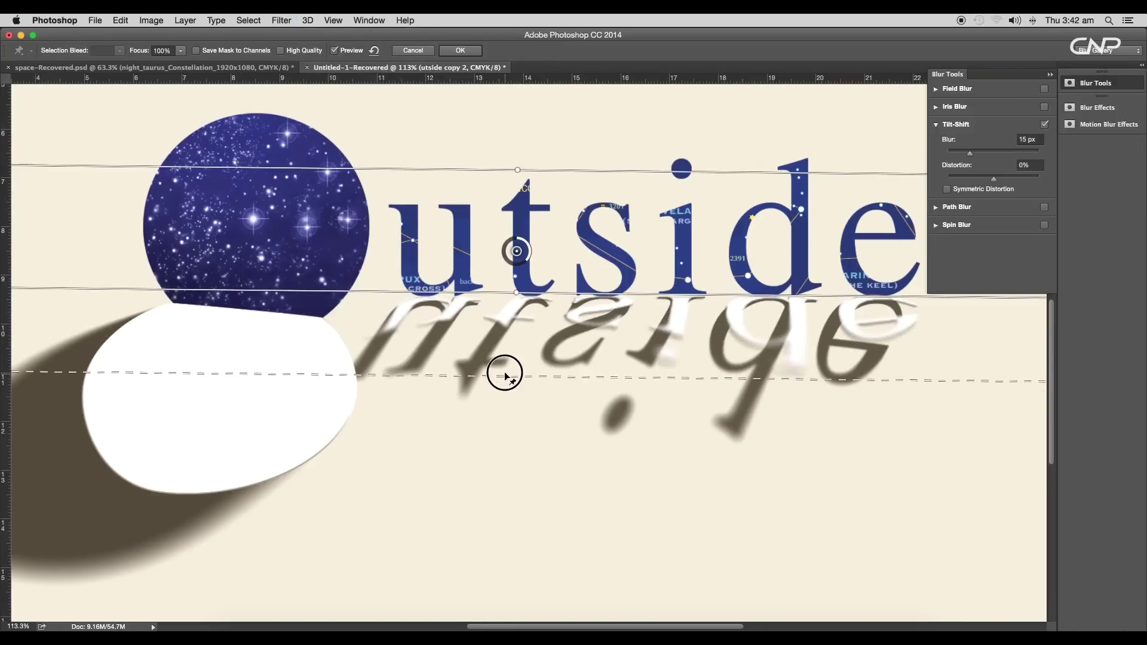
left_click_drag(527, 260, 517, 238)
left_click_drag(516, 293, 512, 292)
left_click_drag(573, 379, 583, 366)
left_click_drag(518, 238, 525, 242)
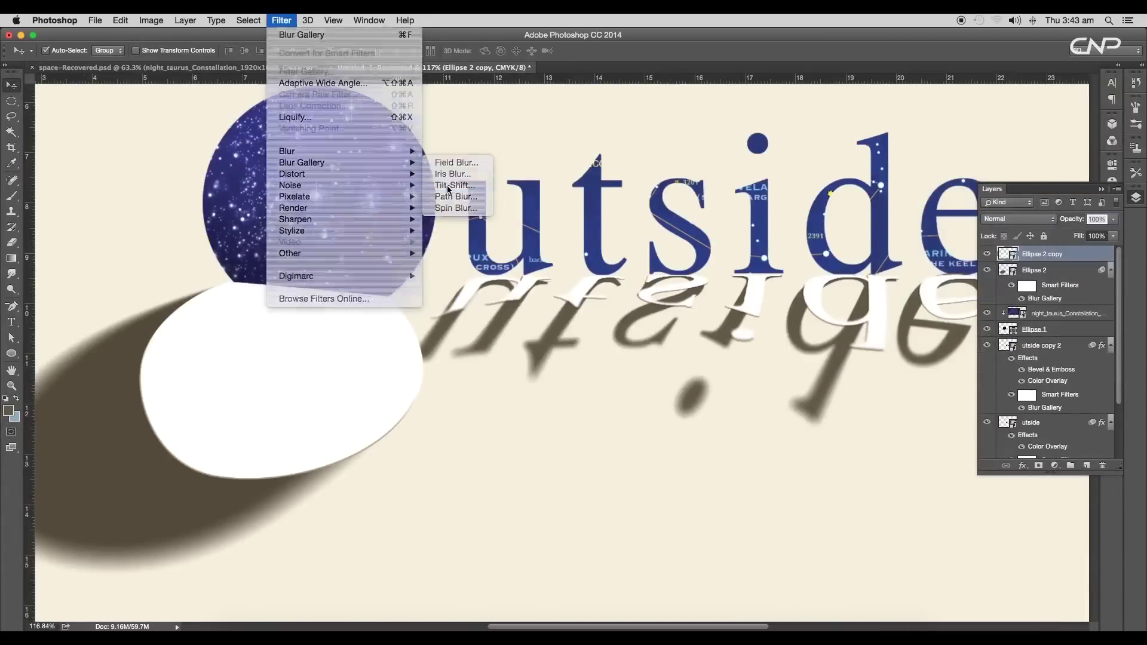
Apply a 3 px Tilt-Shift blur to the white folded shape, keeping its top edge sharp and softening it downward.
left_click(472, 190)
mouse_move(578, 227)
left_mouse_down()
mouse_move(583, 202)
mouse_move(572, 200)
left_mouse_up()
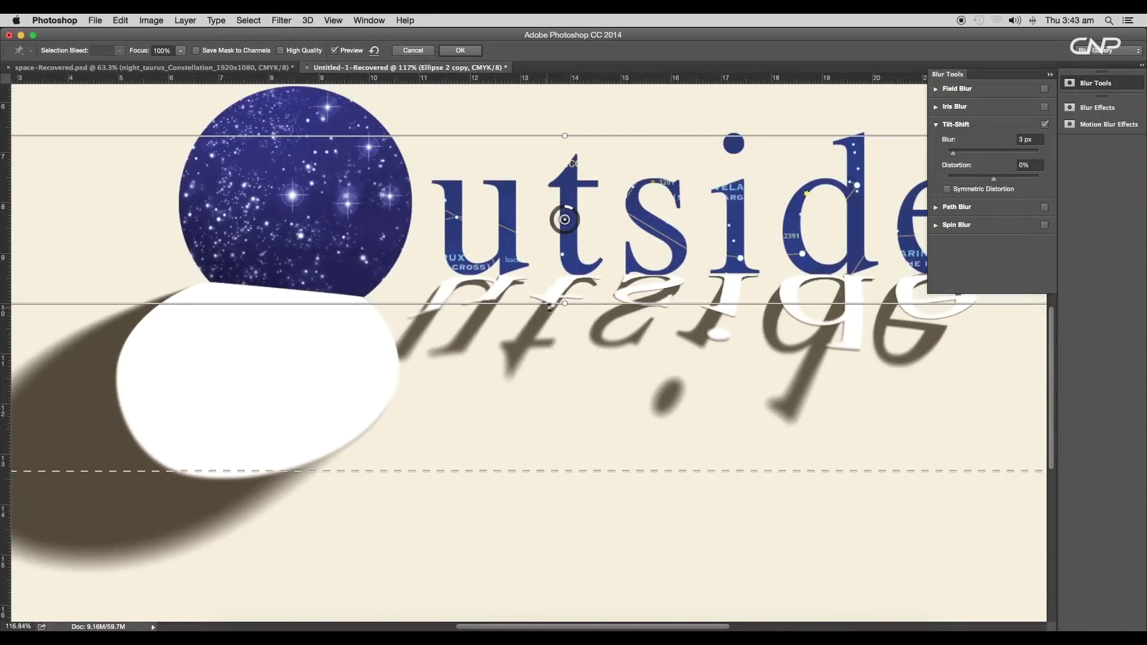
left_click_drag(562, 304, 548, 302)
left_click(474, 54)
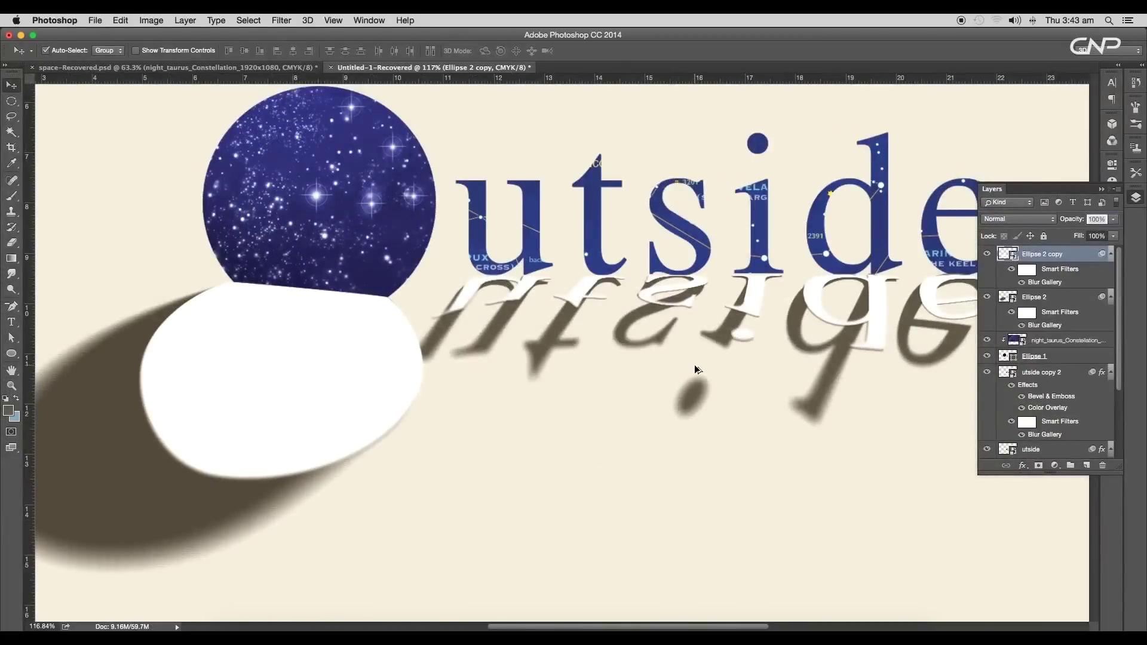
Add an Inner Shadow to the star-filled letters' base layer, utside copy, with Multiply mode, 68% opacity, 67° angle and 10 px distance.
scroll(694, 364, "down", 5)
scroll(696, 343, "up", 5)
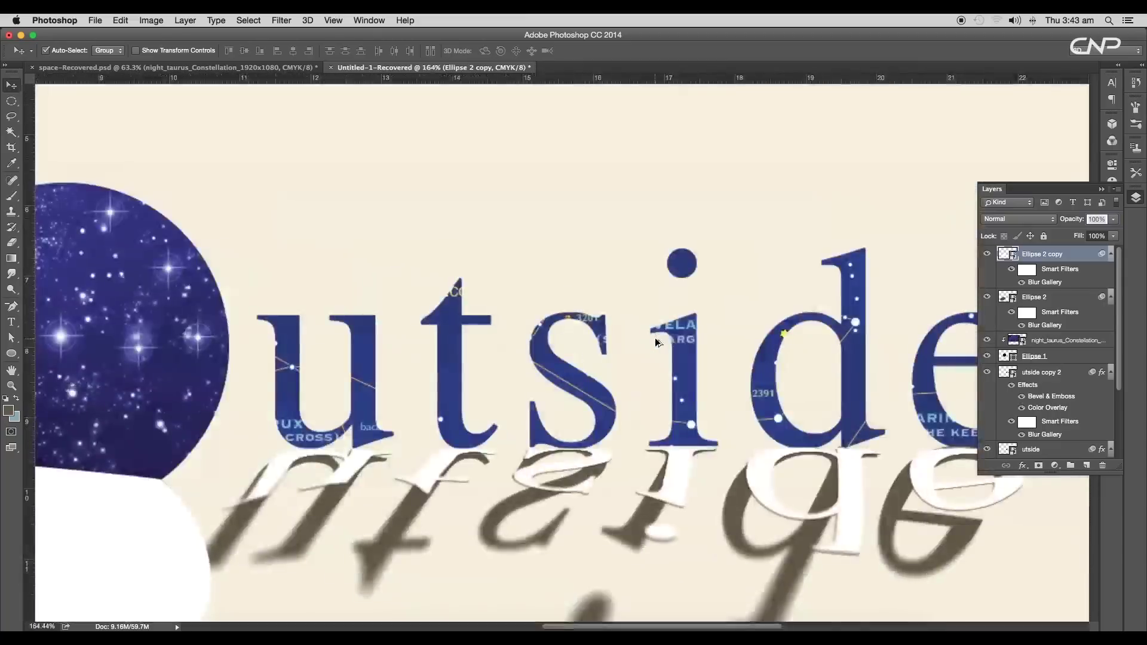
left_click(987, 419)
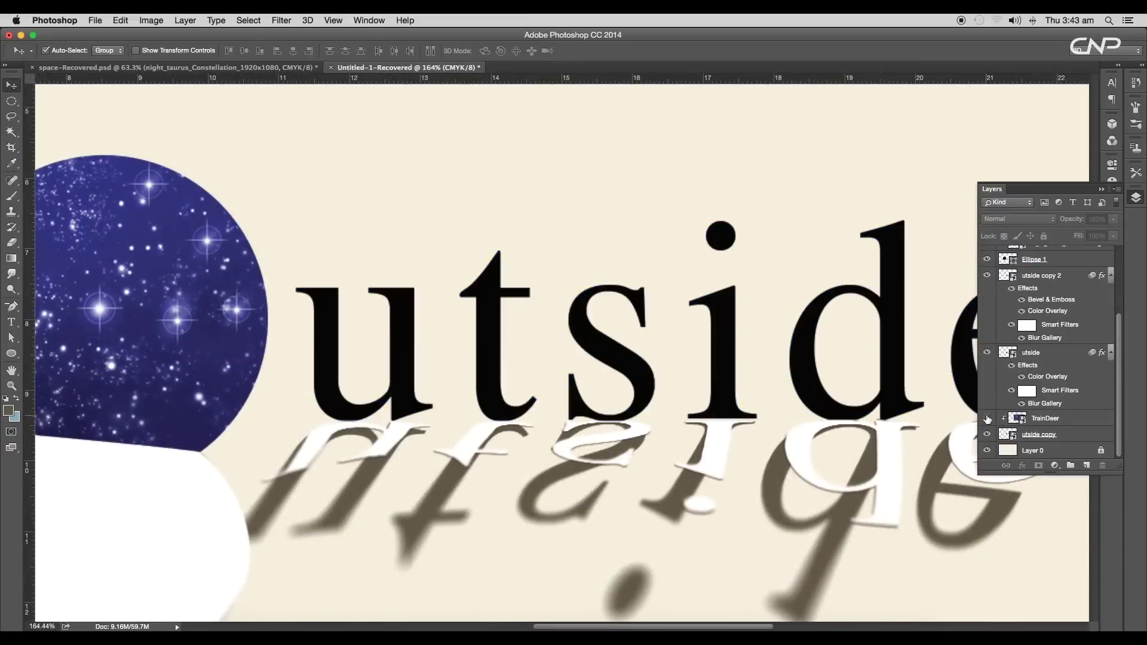
left_click(987, 419)
left_click(987, 432)
left_click(986, 433)
double_click(1082, 436)
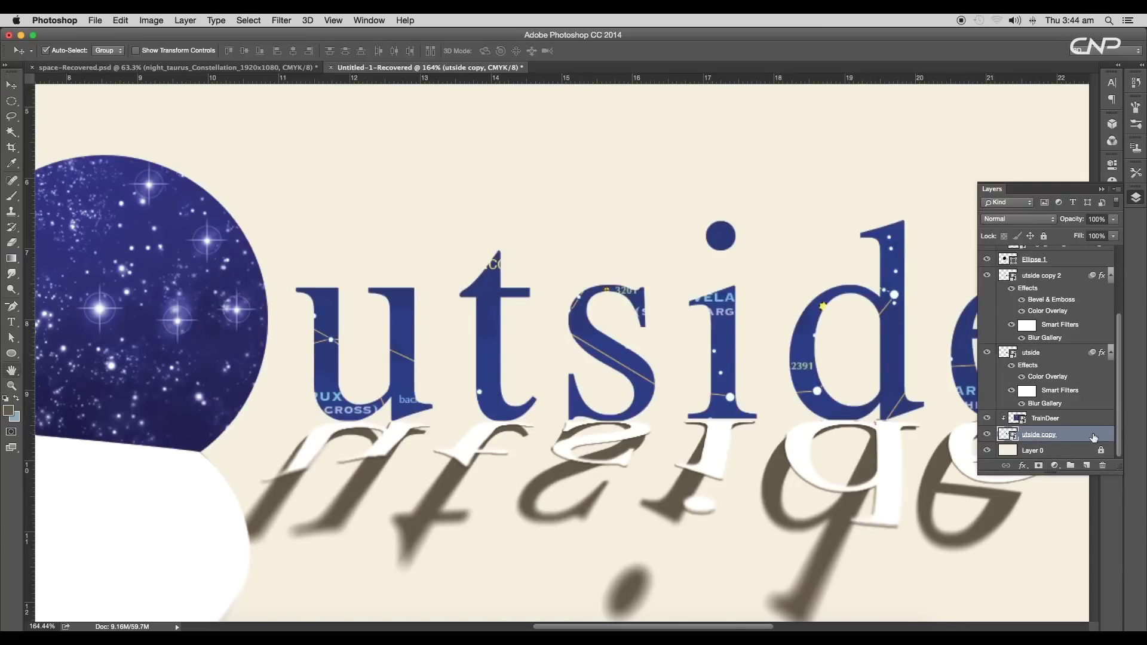
left_click(609, 205)
left_click_drag(717, 105, 901, 103)
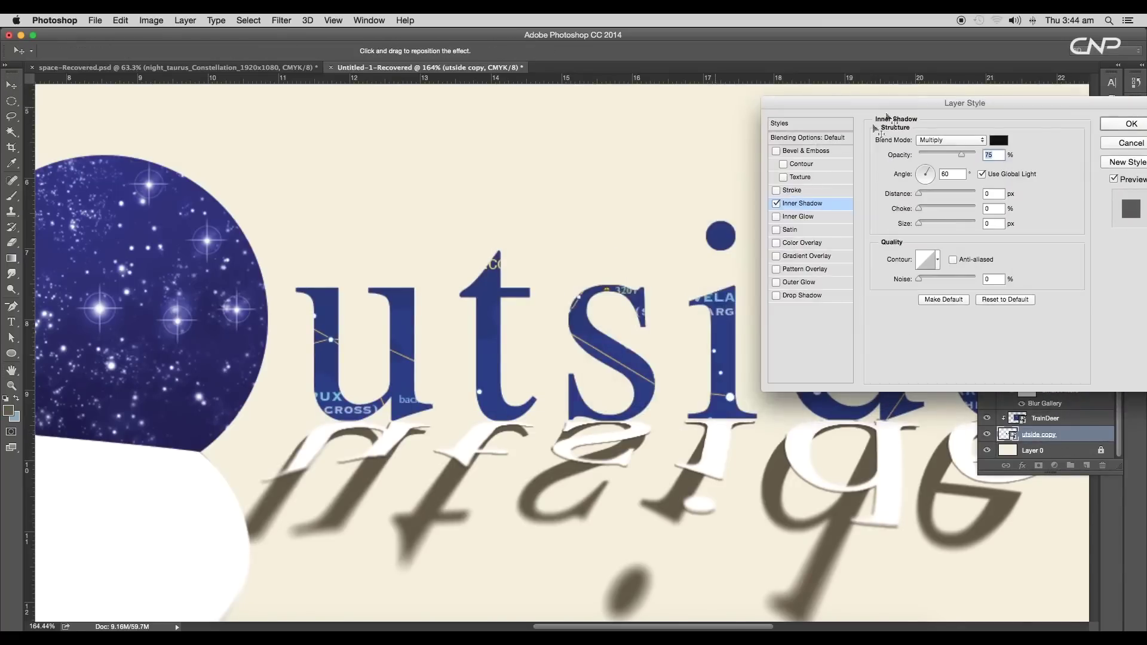
left_click_drag(930, 170, 956, 152)
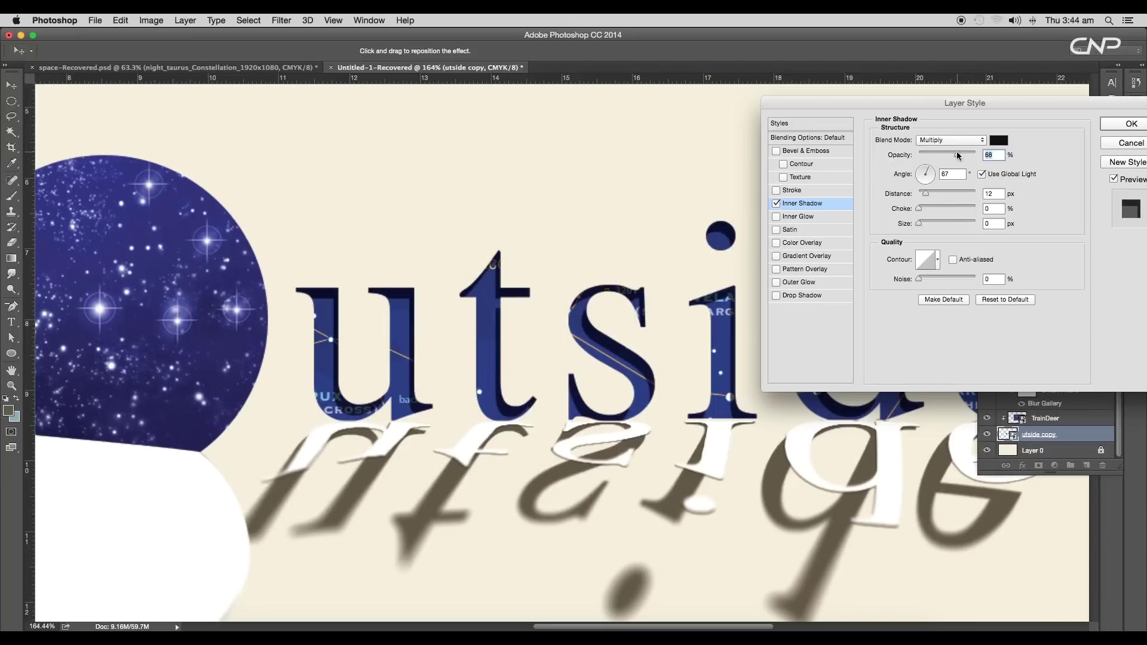
left_click_drag(927, 195, 925, 195)
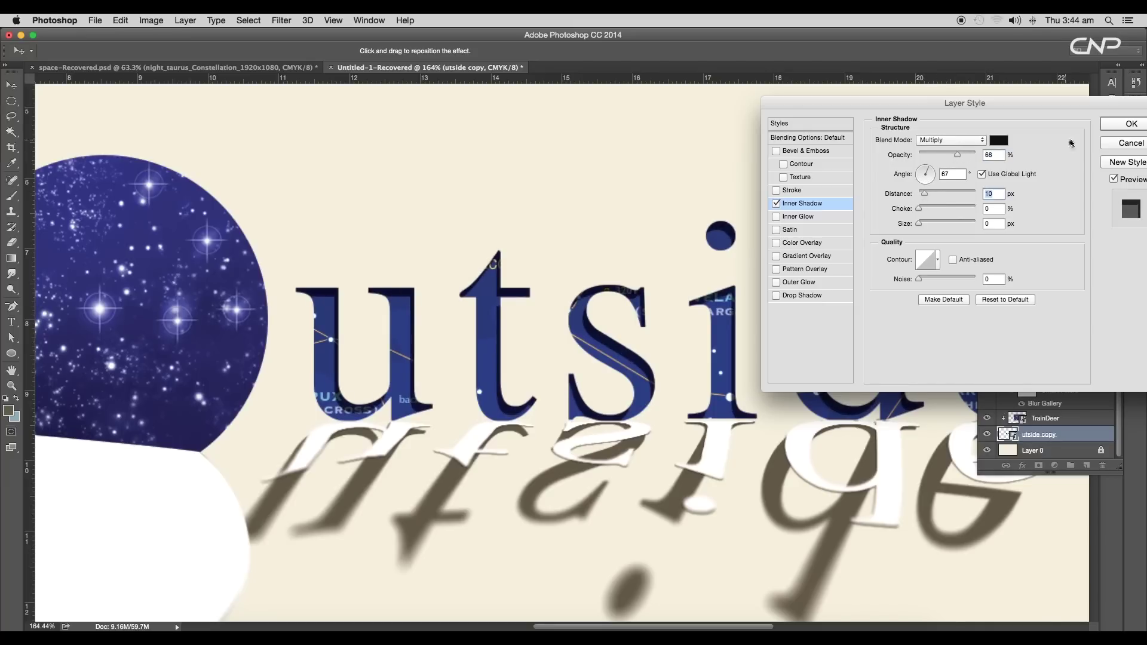
left_click(1105, 126)
Add an Inner Shadow to the circle's base layer, Ellipse 1, with Multiply mode, 75% opacity, 67° angle and increased distance and size.
scroll(1023, 416, "up", 3)
left_click(229, 280)
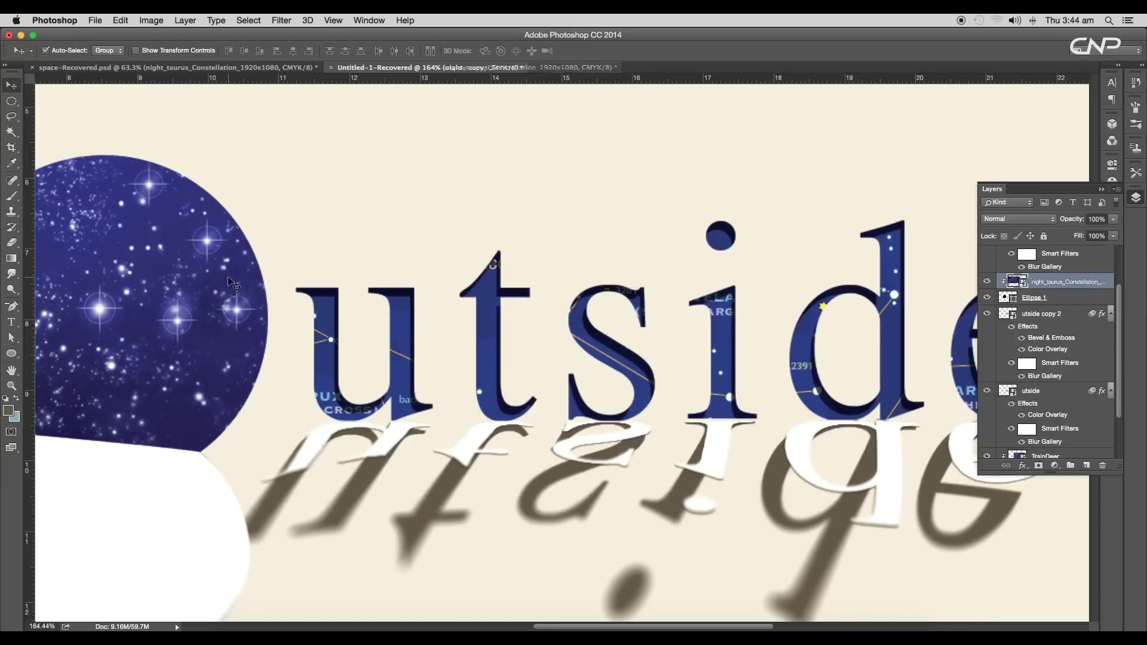
left_click(987, 281)
left_click(987, 282)
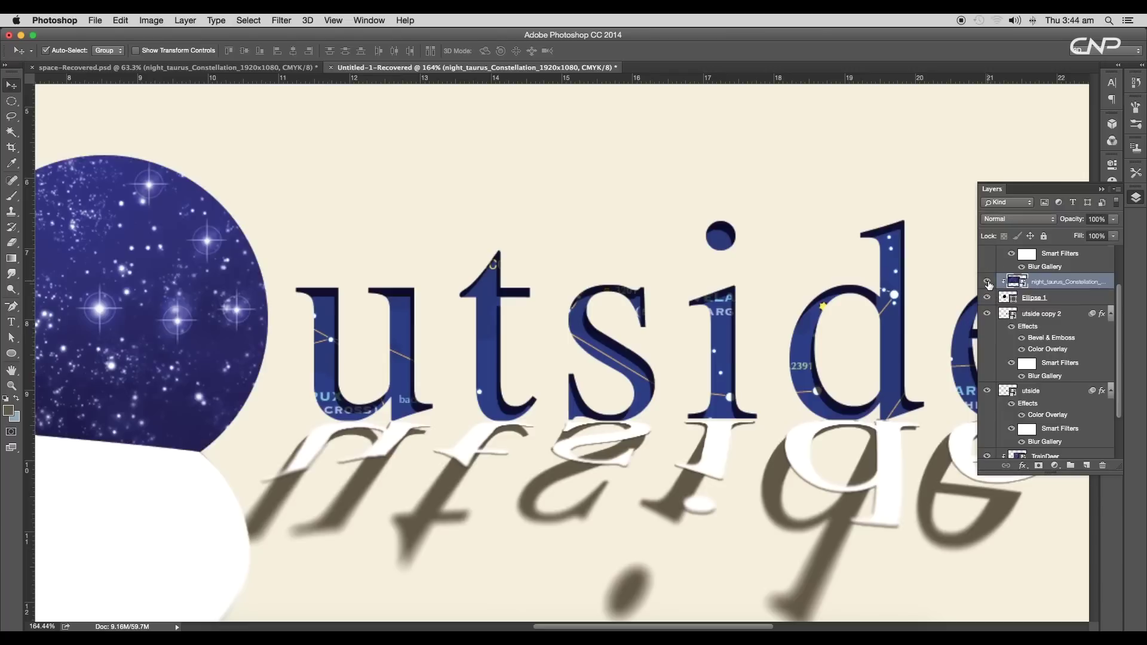
double_click(1035, 294)
left_click_drag(464, 128, 632, 154)
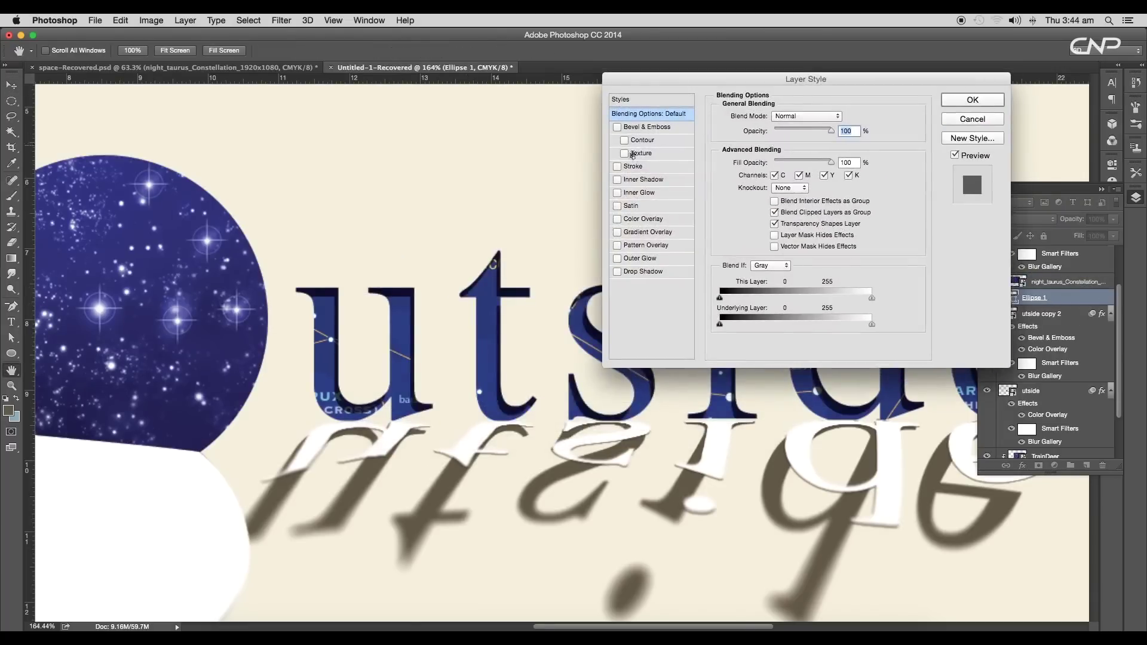
left_click(636, 181)
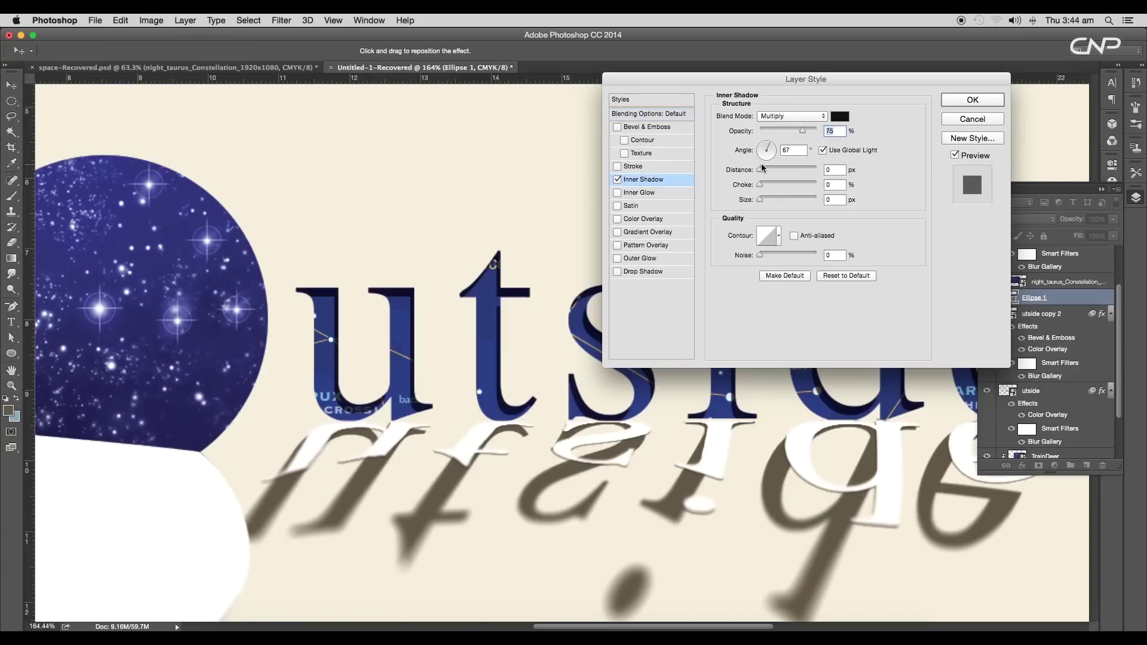
left_click_drag(763, 169, 773, 200)
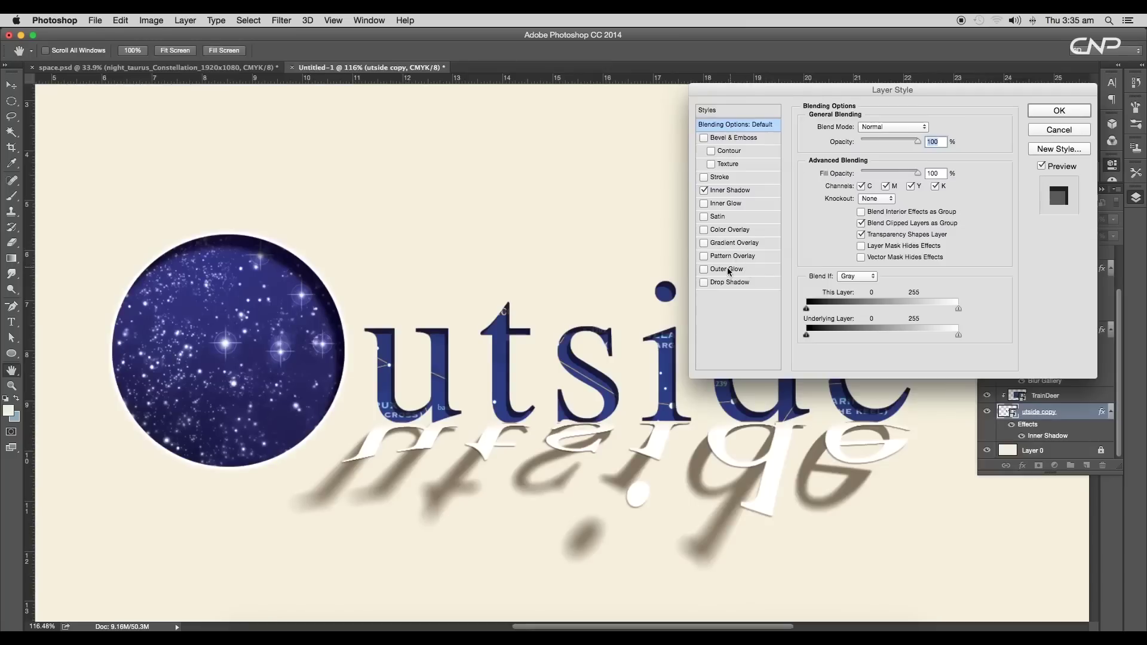
Try a Screen-mode Outer Glow on the utside copy letters, adjusting its opacity and raising its spread and size.
left_click(729, 270)
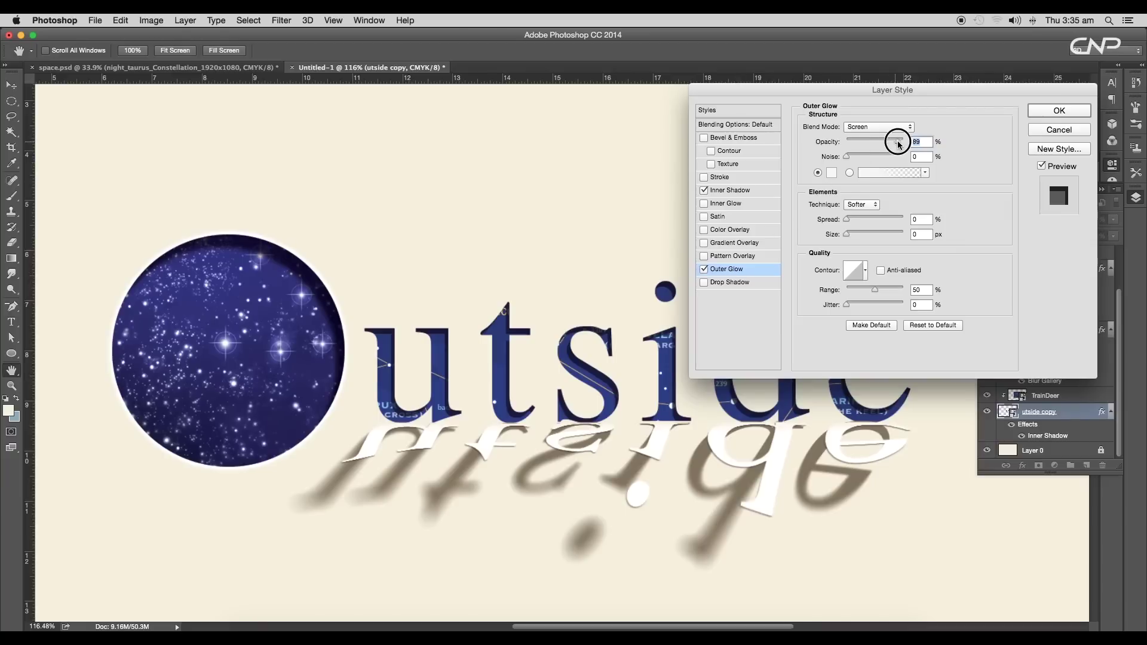
left_click_drag(847, 220, 861, 219)
left_click_drag(846, 234, 849, 224)
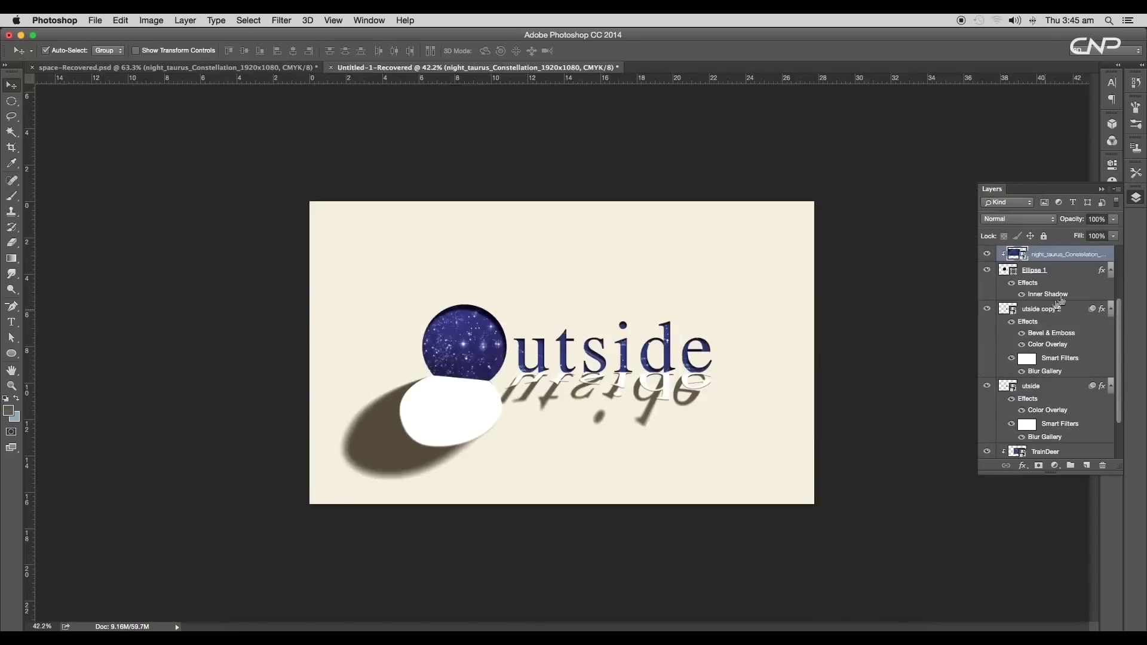
Clip a Hue/Saturation adjustment to the circle's night_taurus_Constellation image and set its hue to -9.
scroll(1045, 352, "up", 1)
left_click(989, 344)
left_click(987, 341)
left_click(1054, 465)
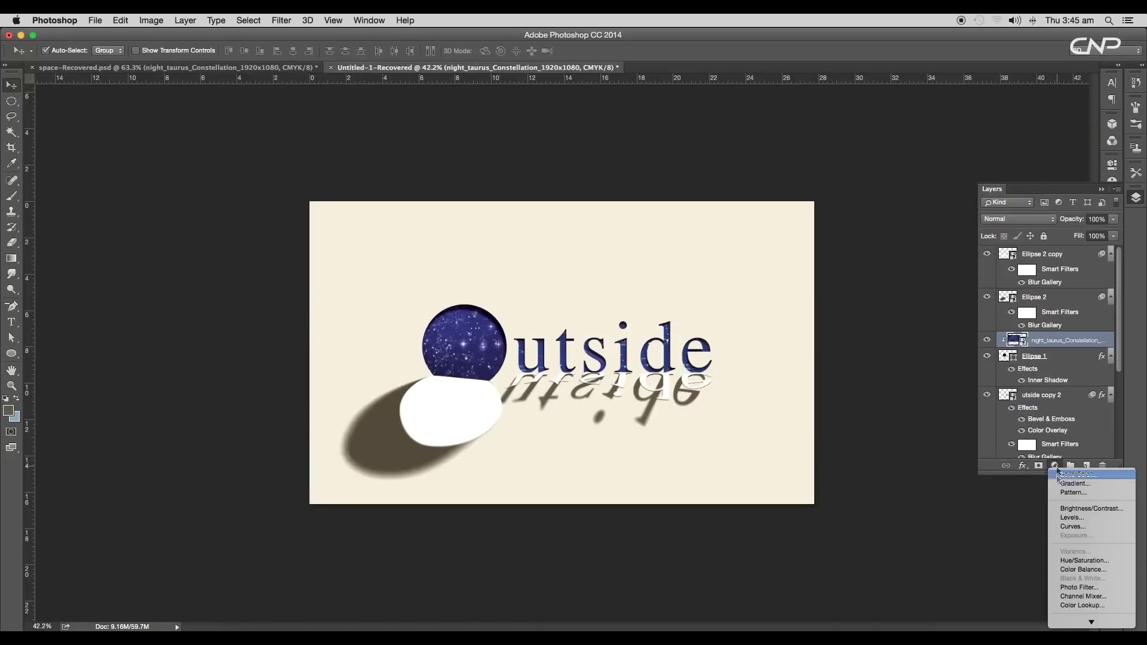
left_click(1078, 560)
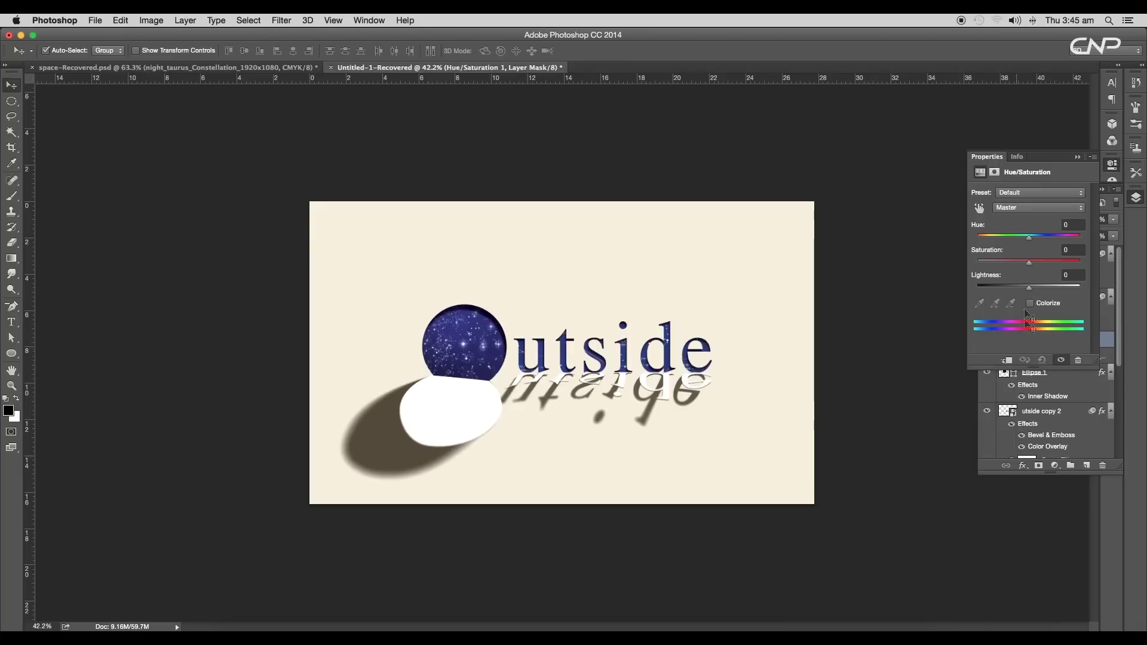
left_click(1008, 360)
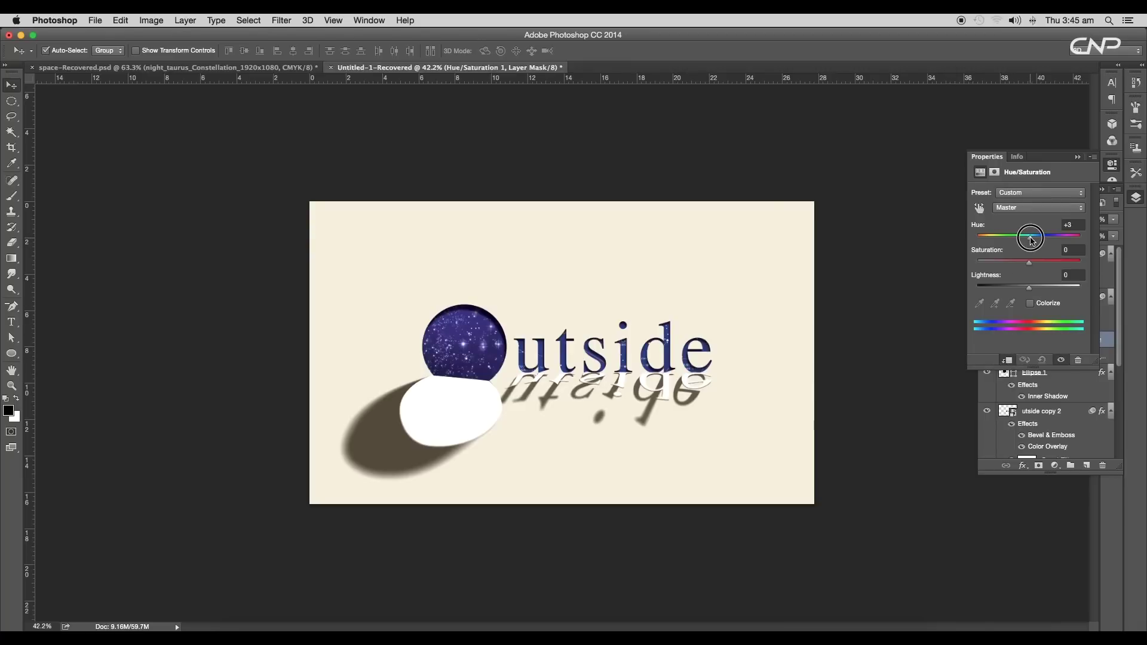
left_click_drag(1036, 239, 1027, 239)
Clip a legacy Brightness/Contrast adjustment above Hue/Saturation 1, raising the brightness and setting the contrast to 34 for the circle's stars.
left_click(1066, 464)
left_click(1069, 508)
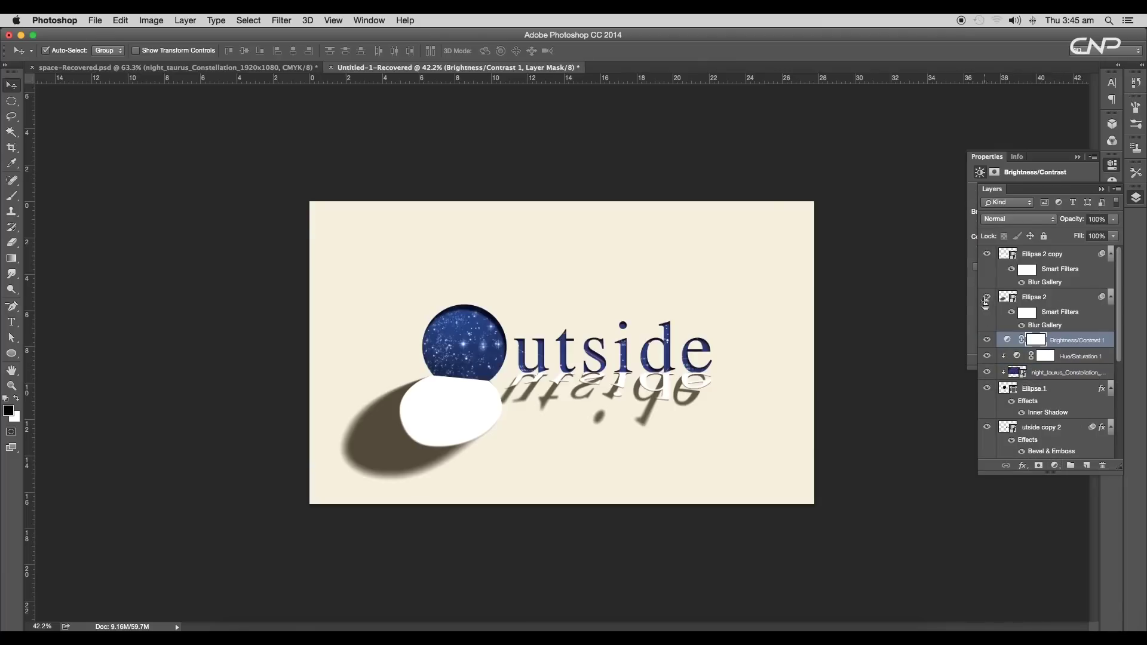
left_click(1066, 180)
left_click(993, 268)
left_click_drag(1029, 248, 1041, 228)
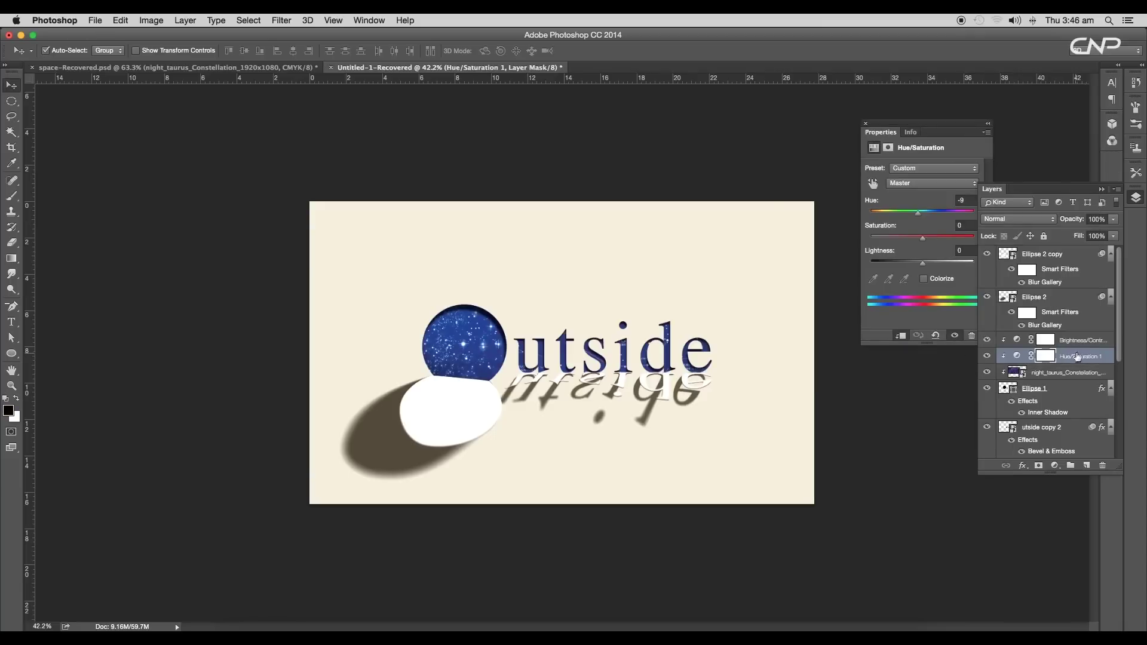
Duplicate the Hue/Saturation and Brightness/Contrast adjustments above the TrainDeer layer and clip both copies to it.
left_click(1083, 341, "shift")
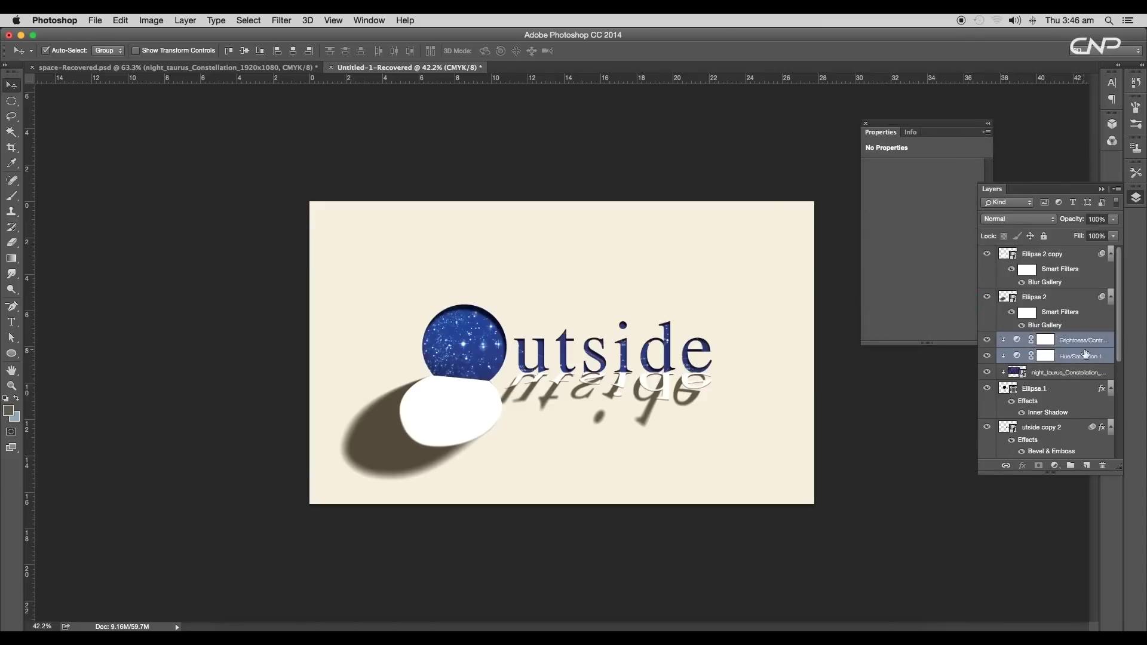
scroll(1087, 342, "down", 4)
left_click_drag(1076, 256, 1061, 396)
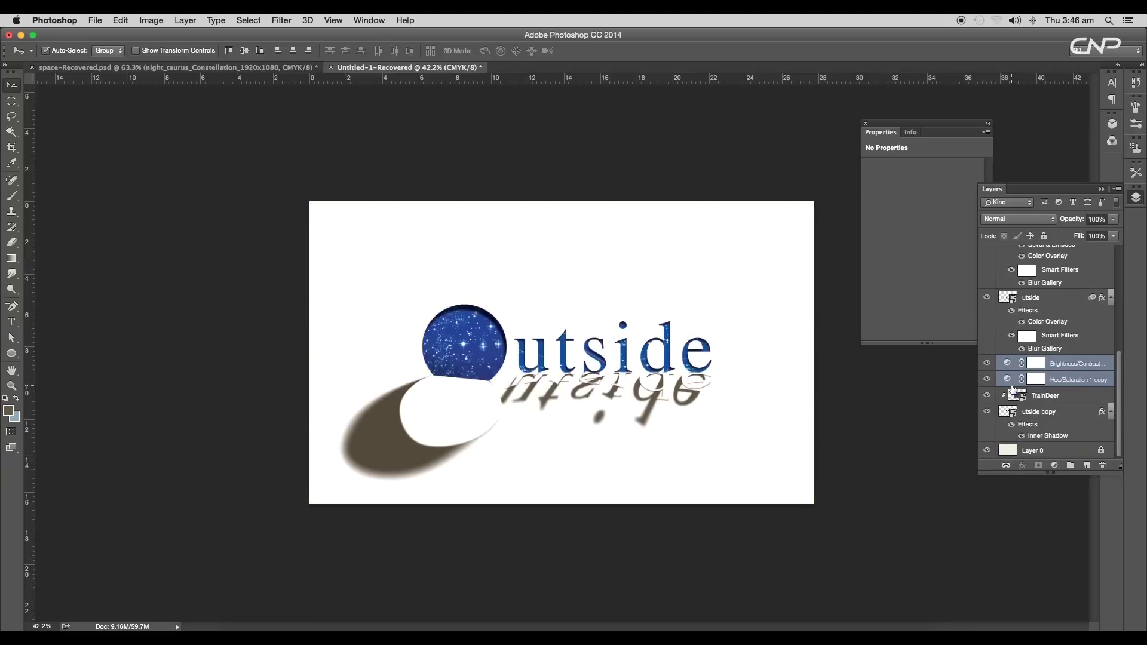
left_click(1008, 380, "alt")
left_click(1009, 370, "alt")
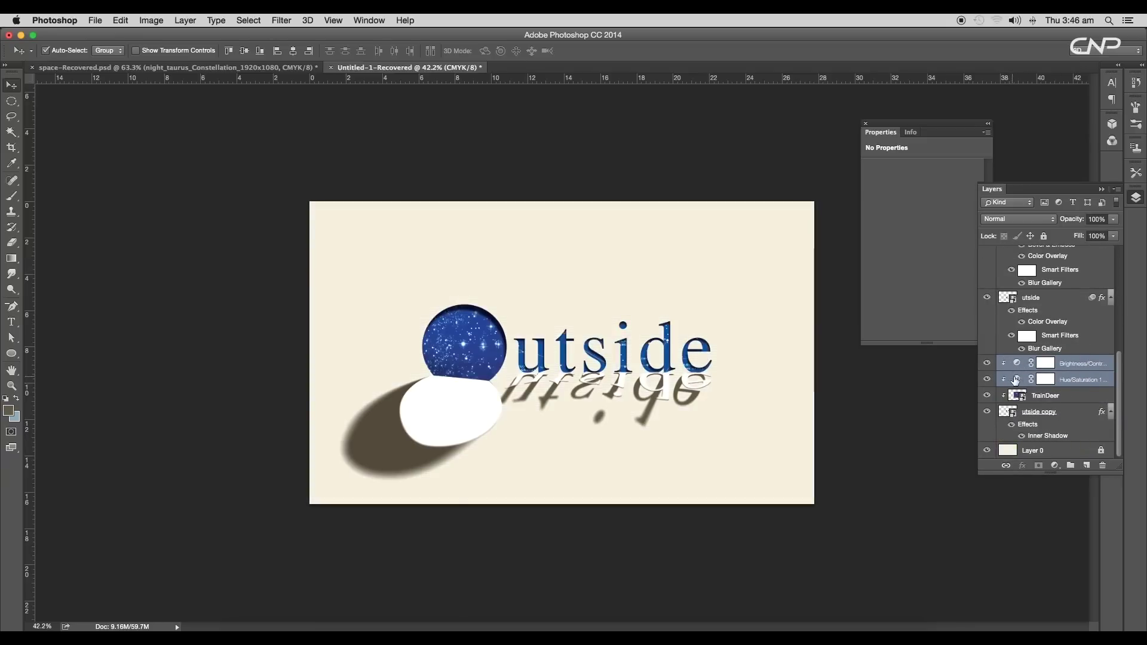
Fine-tune the letters' star image to about 22 brightness and the circle's star image to 23 brightness and about 21 contrast.
left_click(1017, 380)
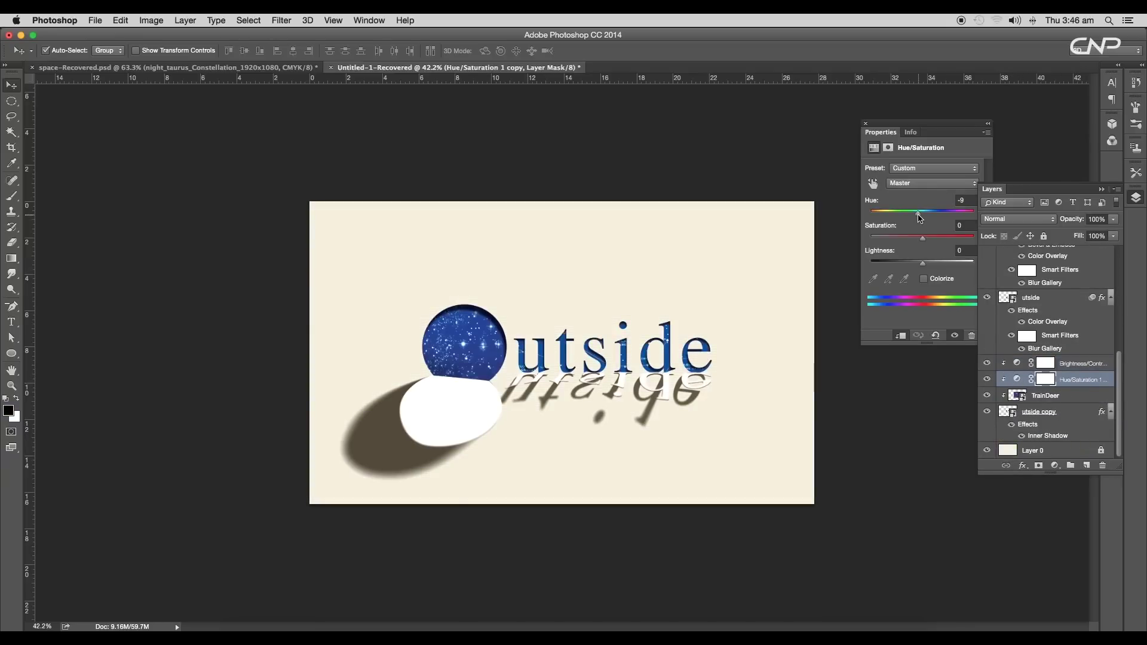
key("alt+bracketright")
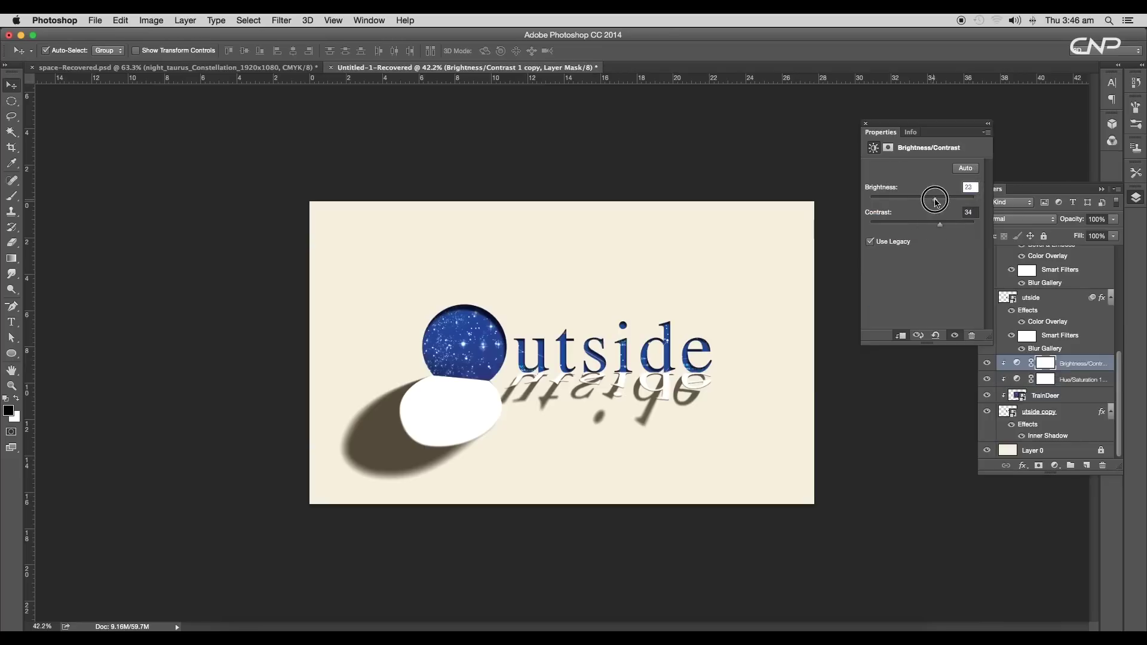
key("alt+bracketleft")
key("alt+bracketright")
left_click(935, 227)
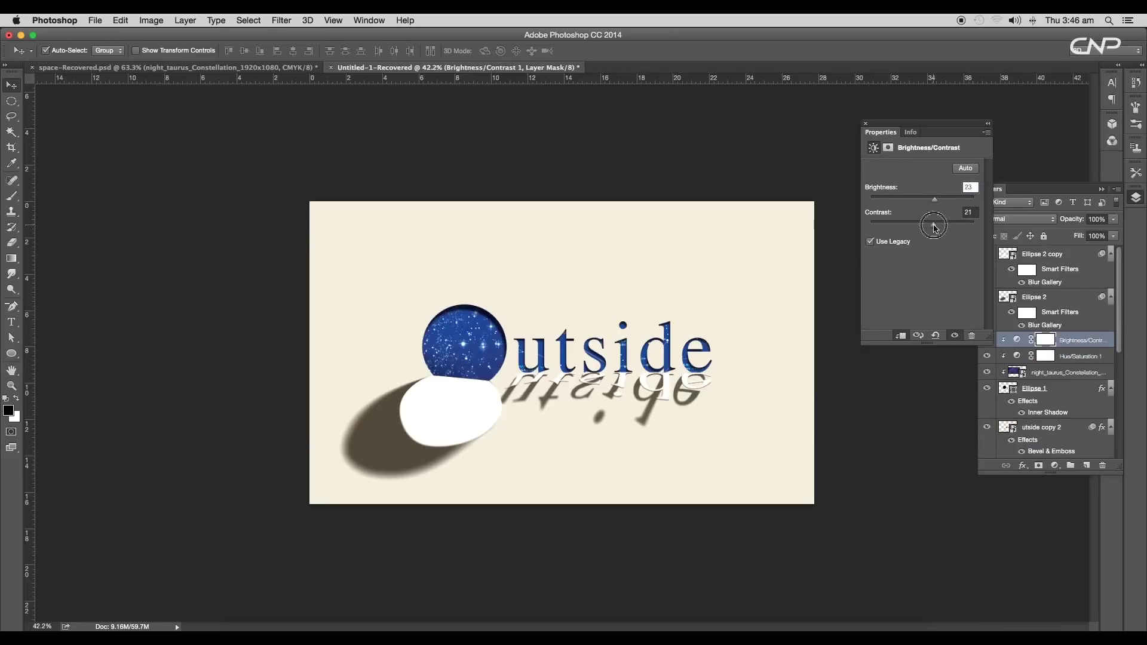
left_click_drag(977, 125, 1103, 101)
left_click(866, 212)
Add a Pattern Overlay to the circle's brown shadow, Ellipse 2, using a speckled pattern in Multiply mode at 43% opacity.
scroll(643, 349, "up", 5)
scroll(610, 372, "down", 8)
scroll(610, 372, "up", 8)
scroll(610, 372, "down", 4)
scroll(611, 371, "left", 4)
scroll(374, 356, "right", 2)
left_click(374, 356)
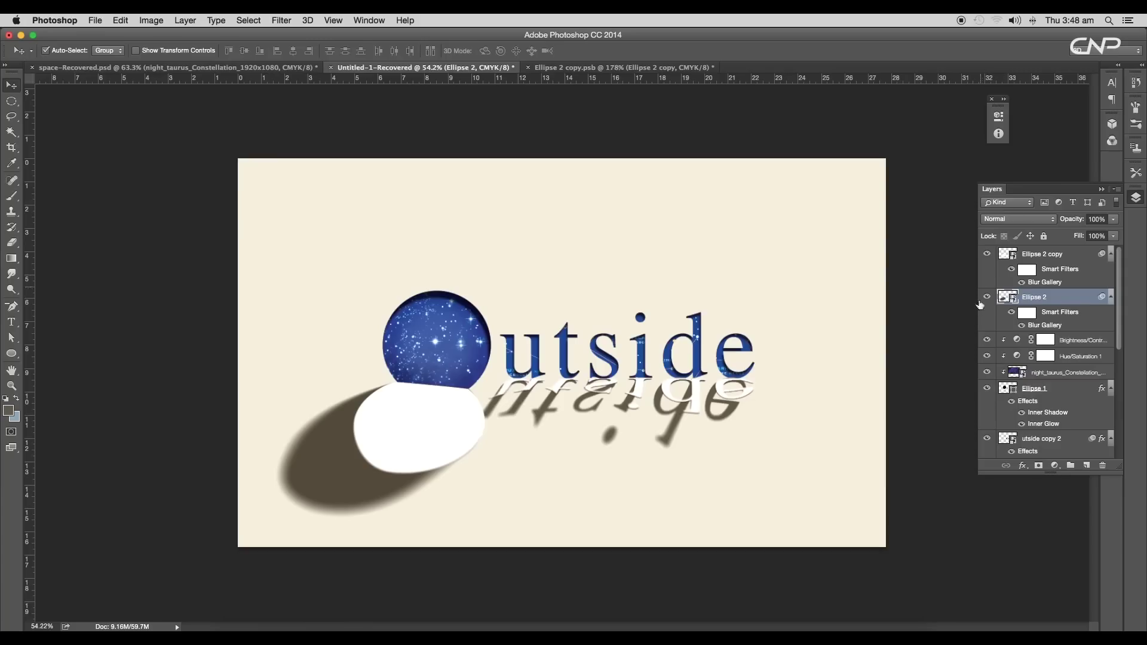
left_click(987, 296)
left_click(986, 297)
double_click(1092, 302)
left_click(626, 246)
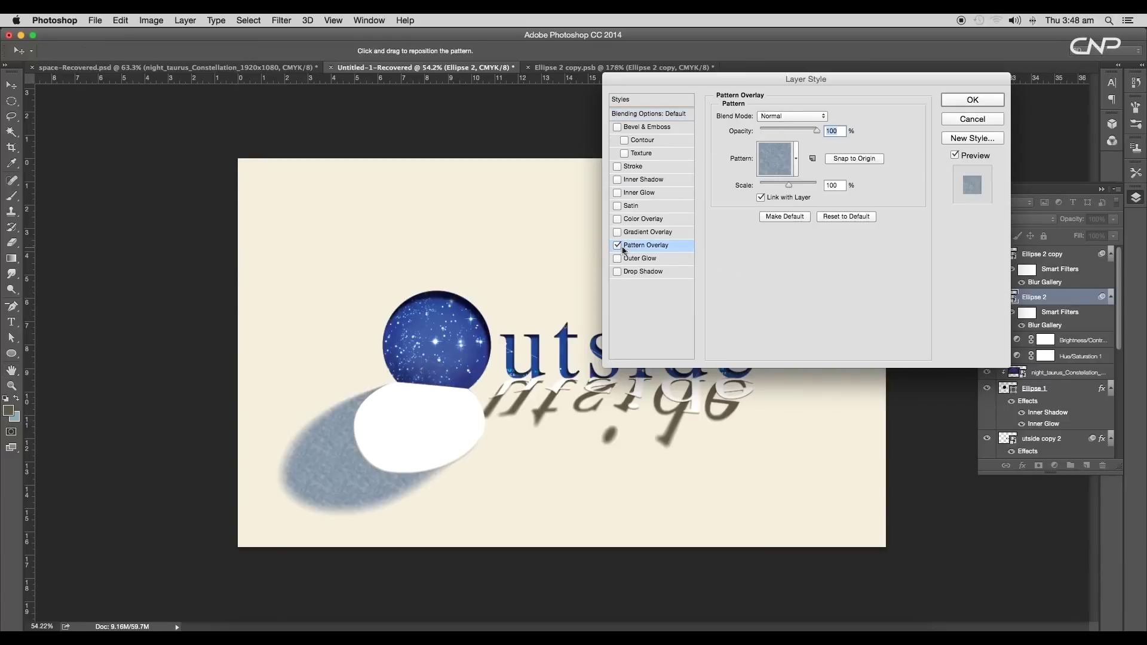
left_click(796, 158)
left_click(754, 232)
double_click(735, 250)
Change the circle shadow's pattern to a finer grain with Overlay mode, 18% opacity and 55% scale.
left_click(790, 156)
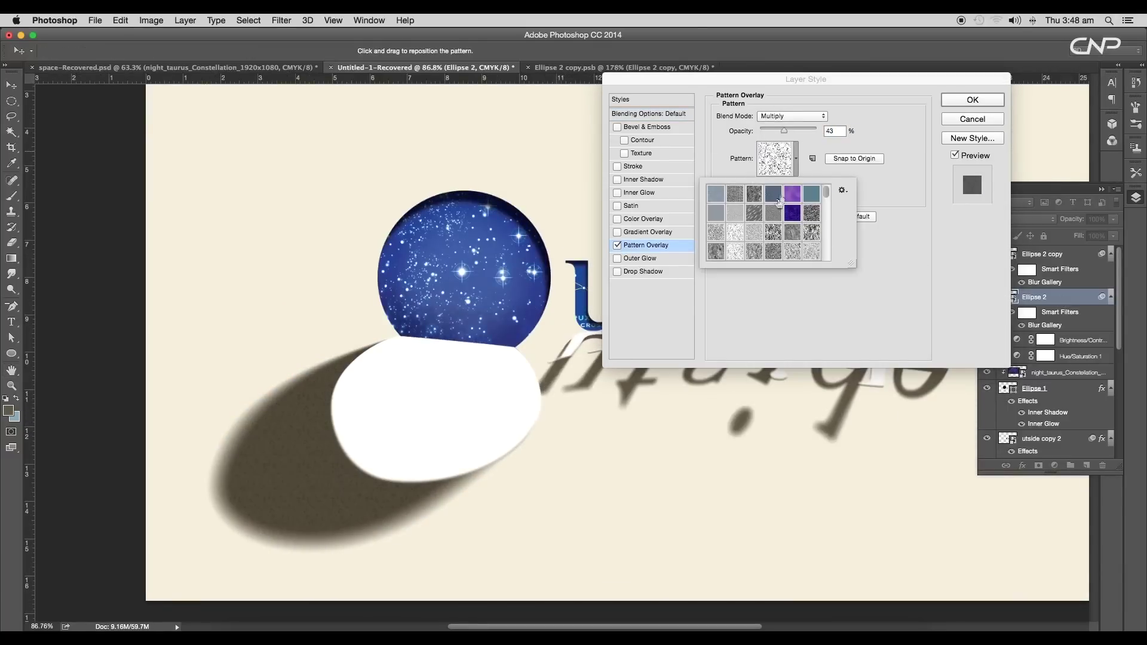
left_click(755, 235)
left_click(891, 203)
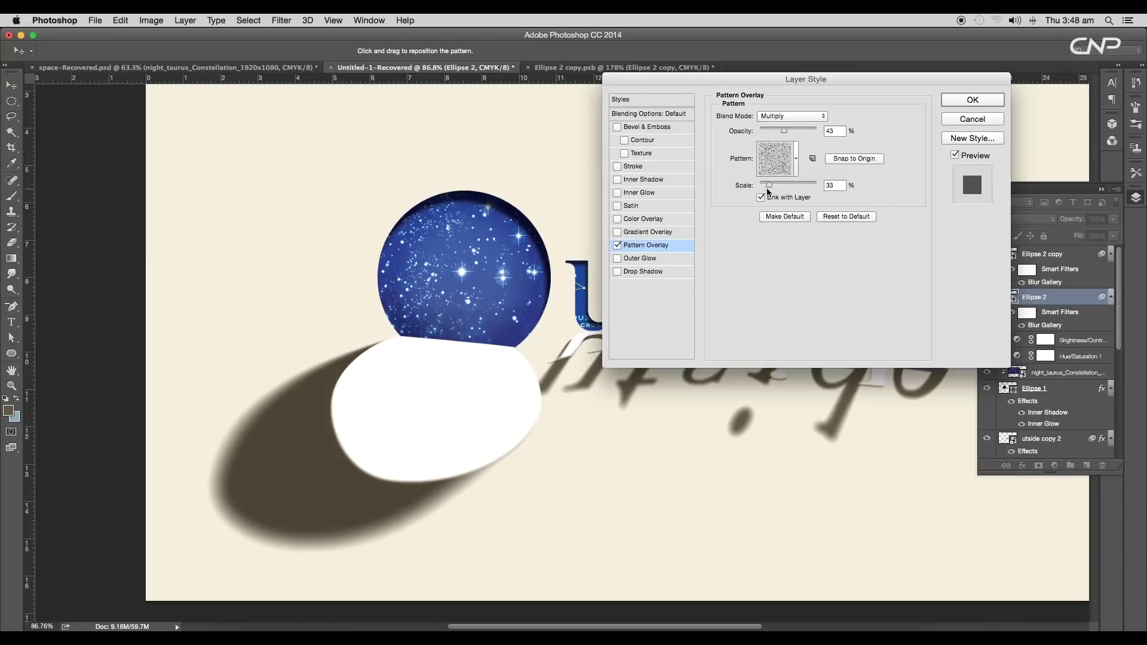
left_click(811, 118)
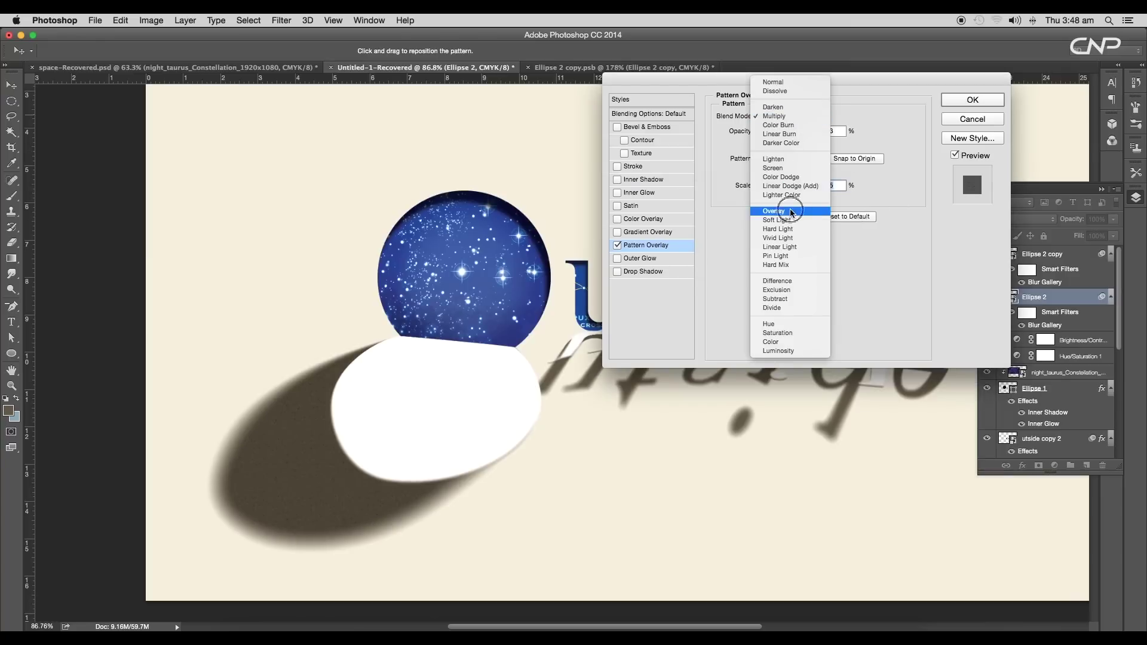
left_click(770, 213)
left_click(769, 130)
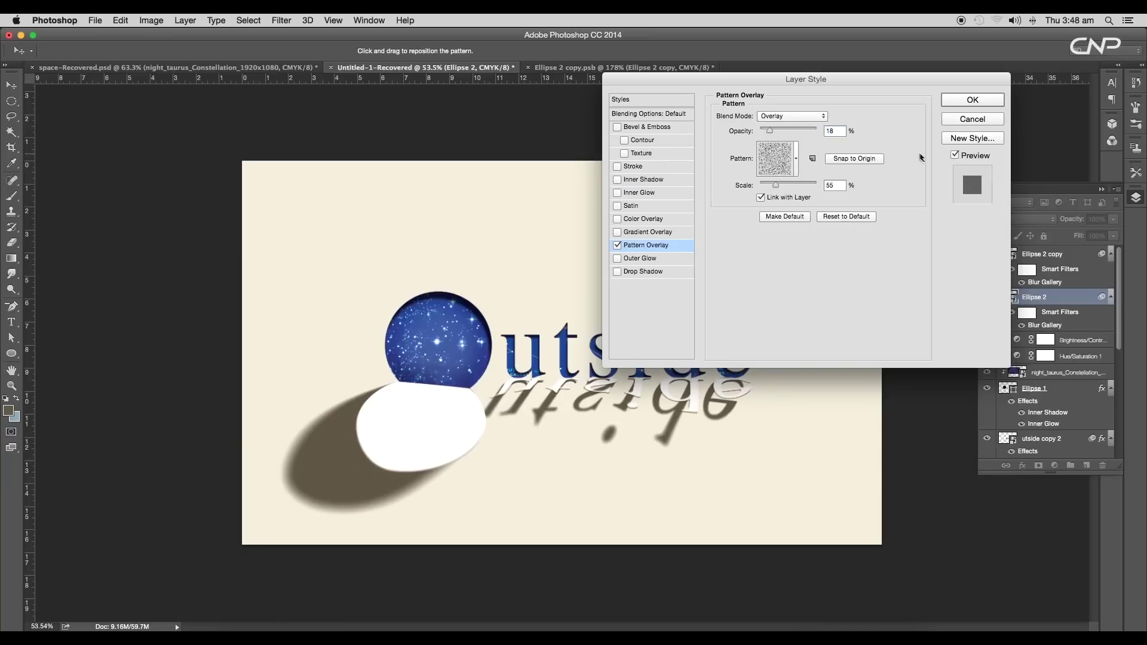
left_click(973, 100)
Replace the utside letter shadow's Color Overlay with a fine-grained Pattern Overlay in Soft Light mode at 100% opacity and 25% scale.
left_click(540, 428)
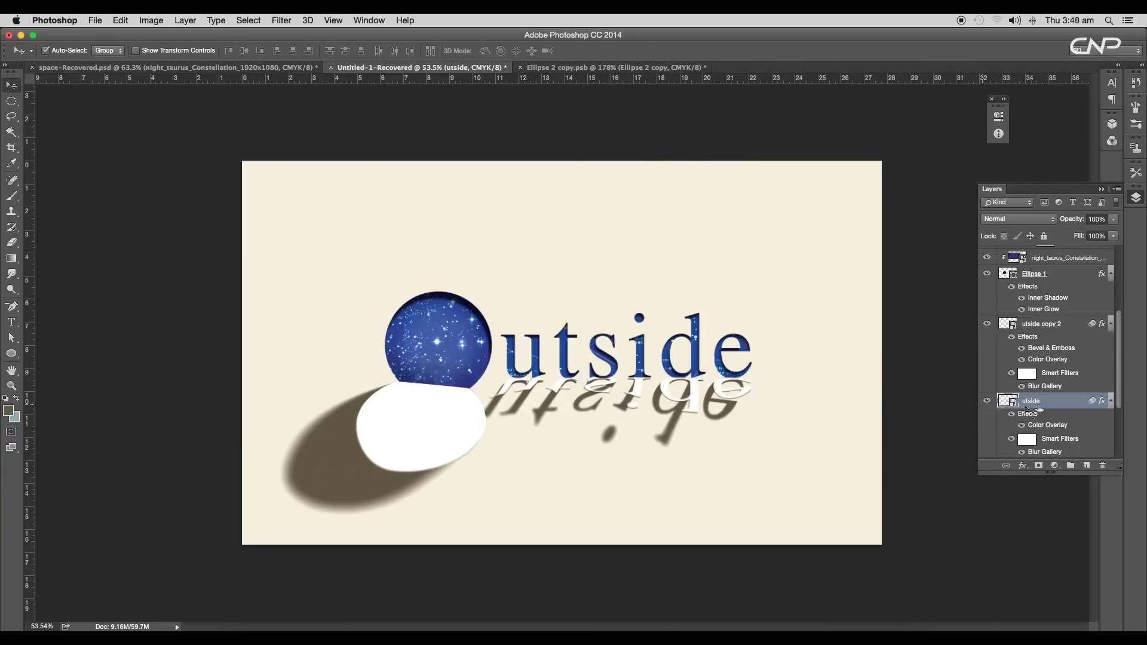
double_click(1073, 404)
left_click(645, 245)
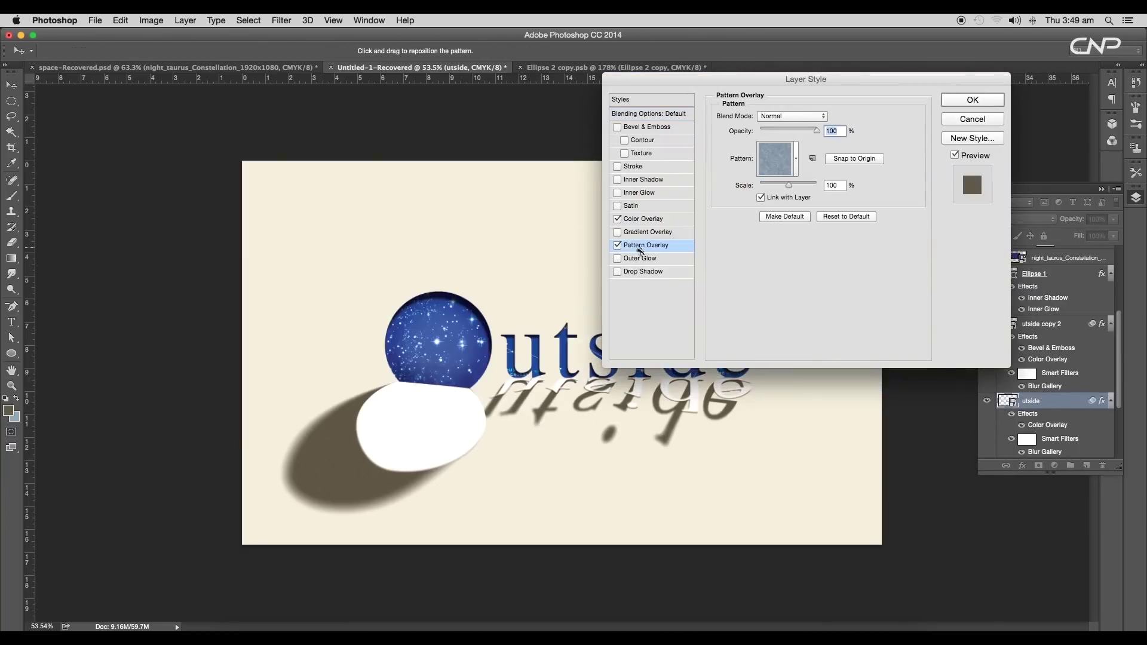
scroll(558, 391, "up", 5)
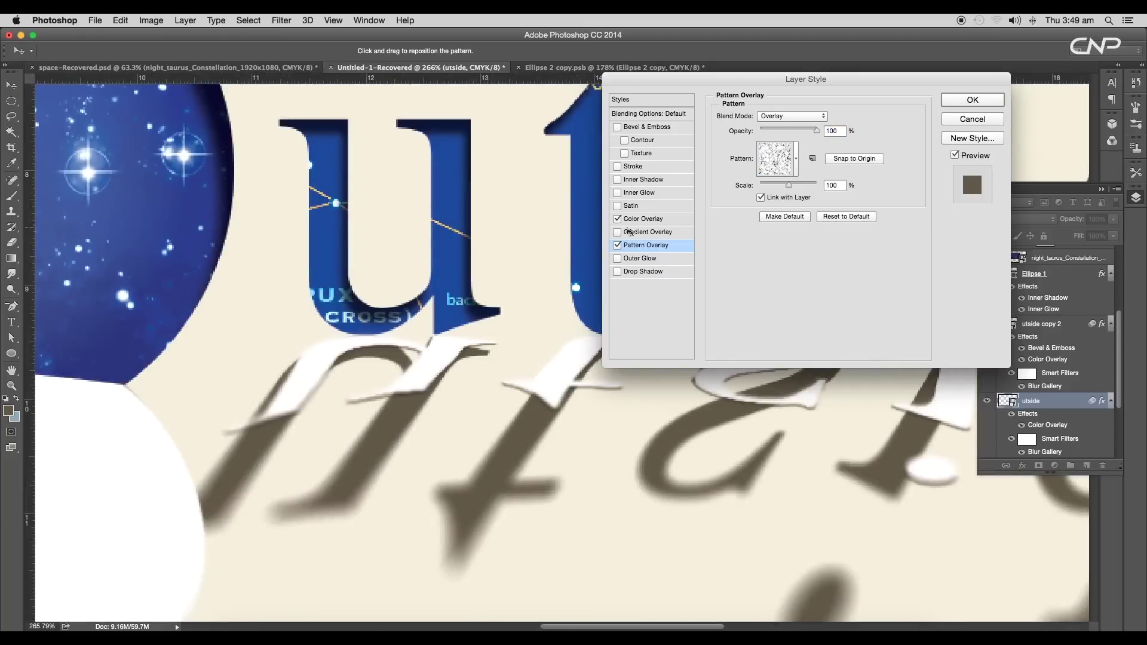
left_click(750, 230)
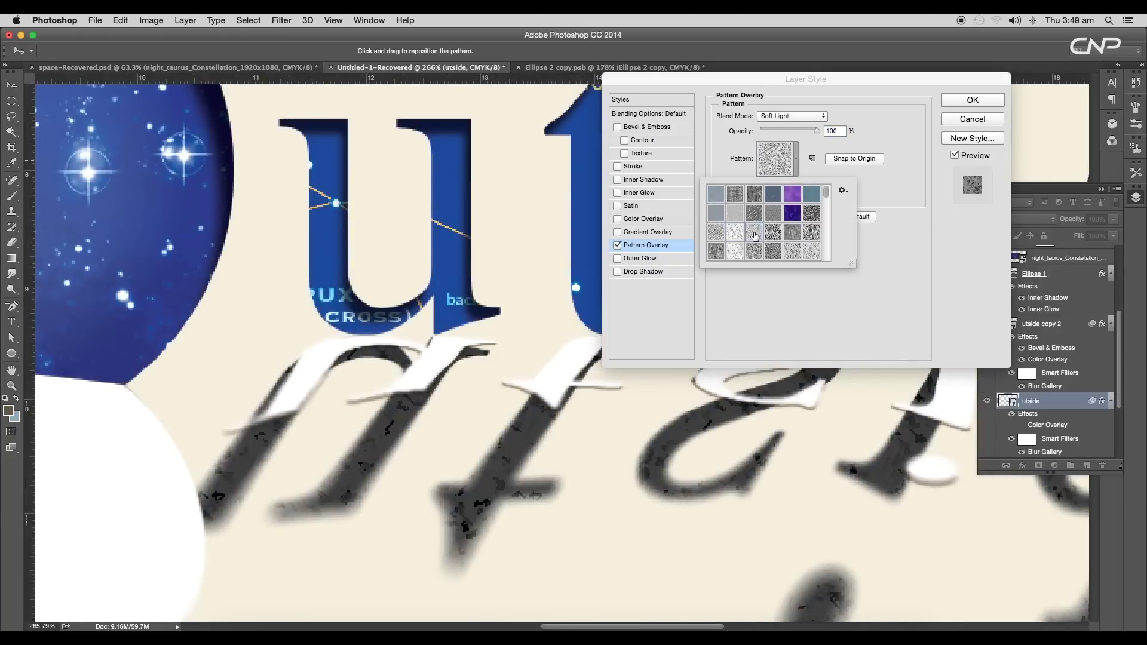
left_click(788, 167)
left_click_drag(788, 185, 772, 186)
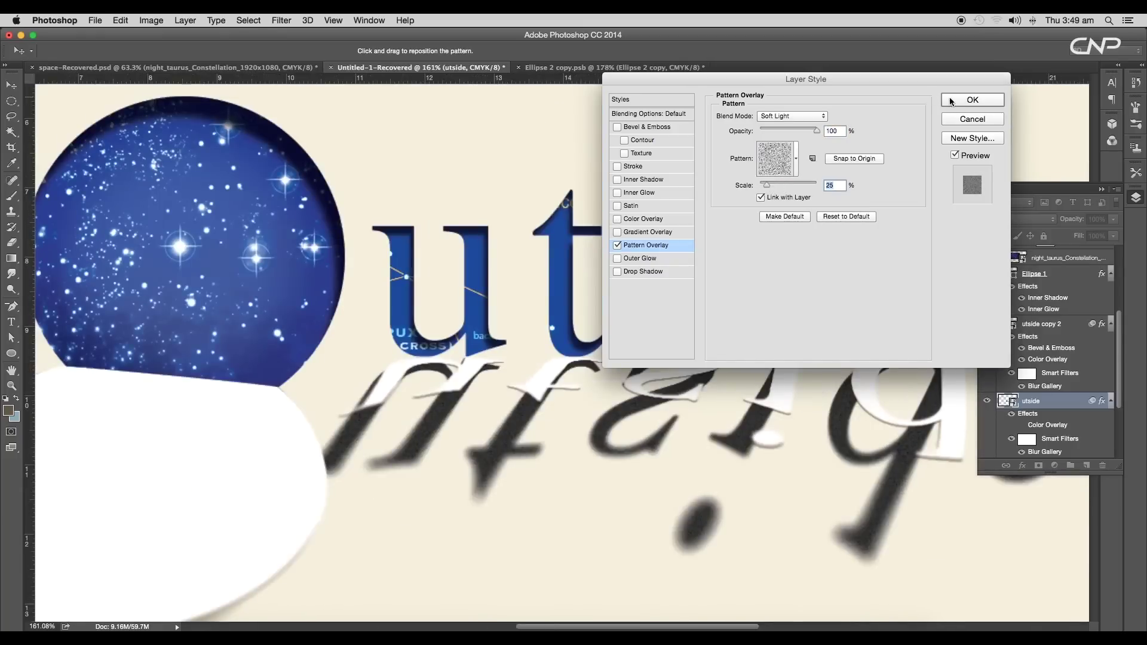
left_click(952, 100)
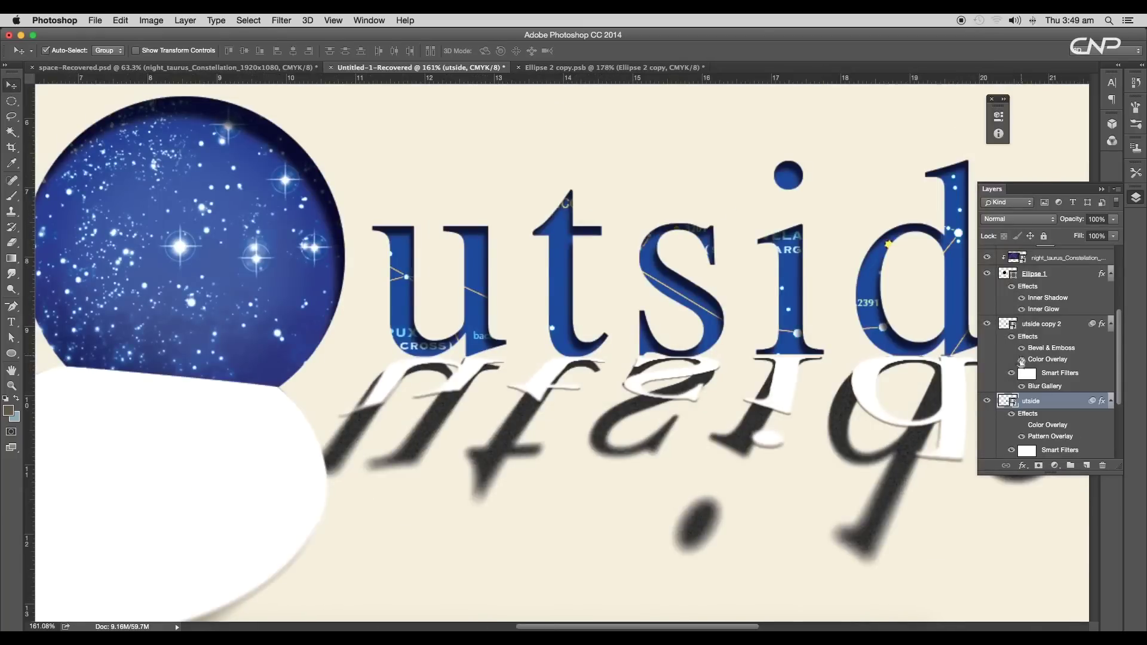
Open the utside shadow's smart object contents and change the text colour to dark brown, #312a1c.
double_click(1013, 400)
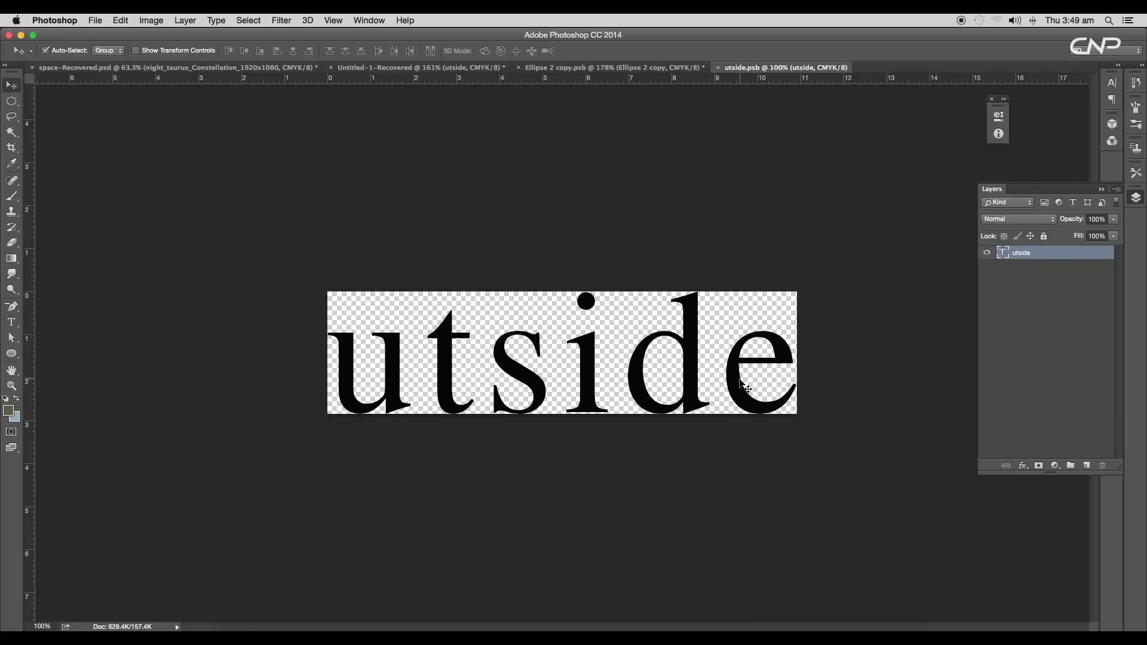
key("t")
left_click(418, 51)
left_click(759, 471)
left_click(658, 459)
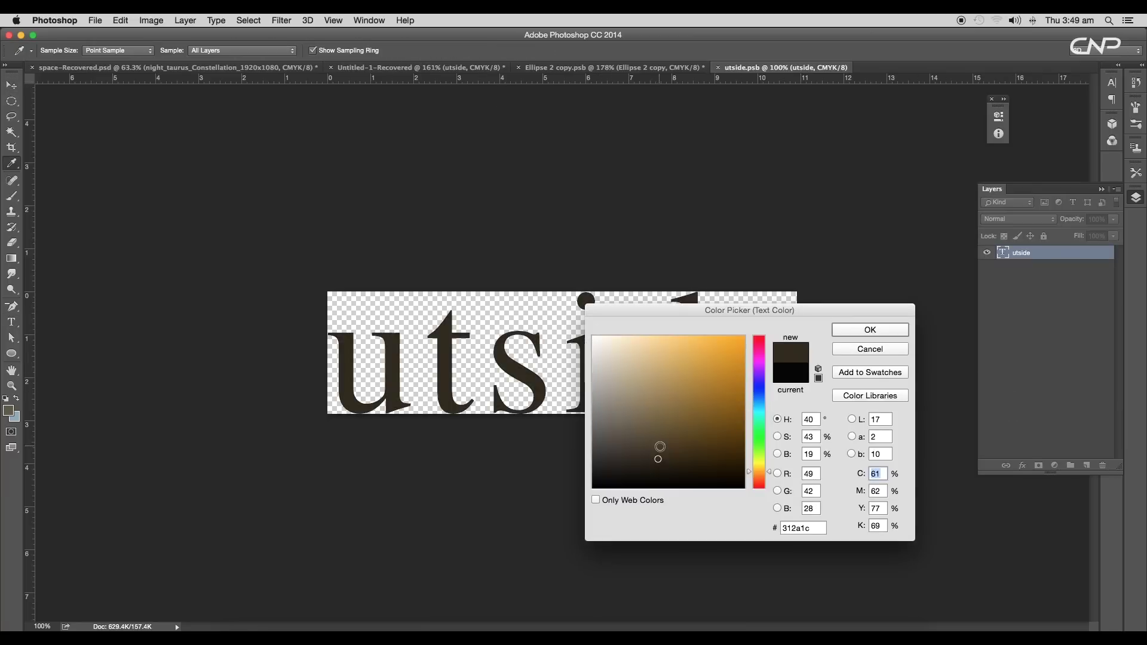
left_click(850, 334)
Save the utside.psb contents and return to the Untitled-1-Recovered document to check the recoloured letter shadow.
left_click(95, 21)
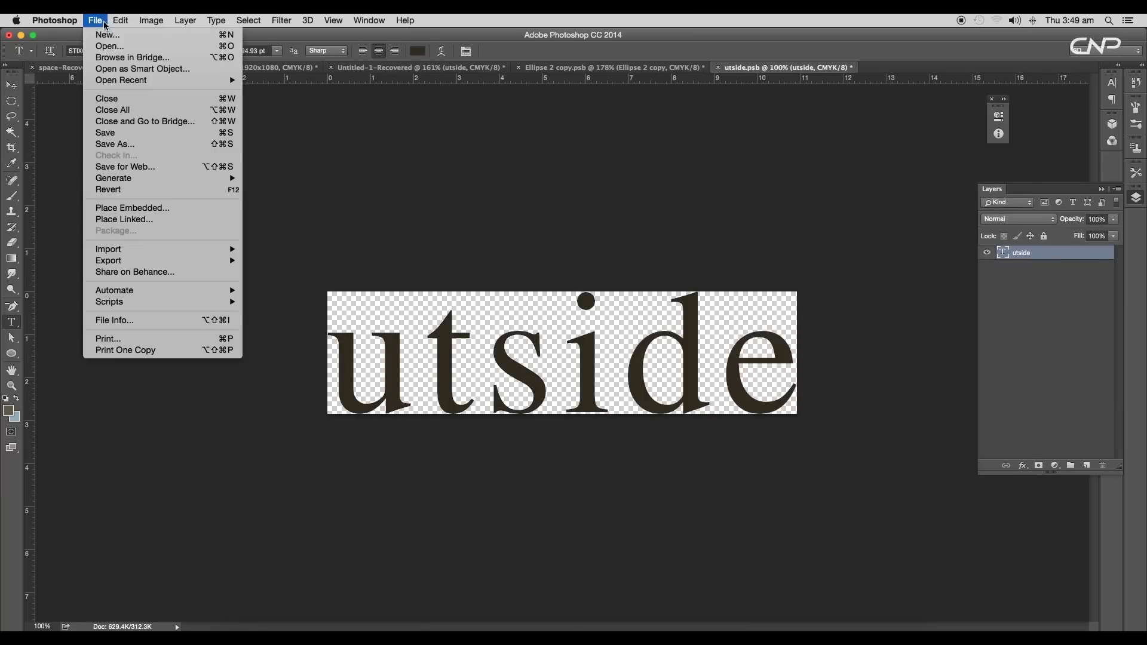
left_click(163, 133)
left_click(421, 67)
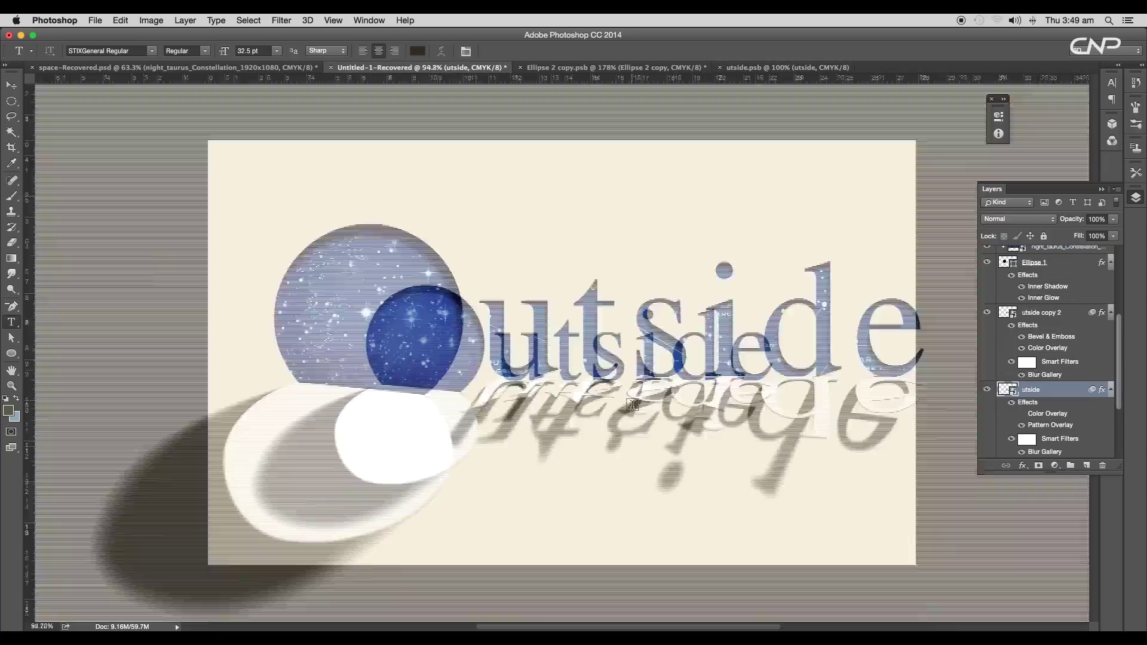
scroll(647, 391, "up", 5)
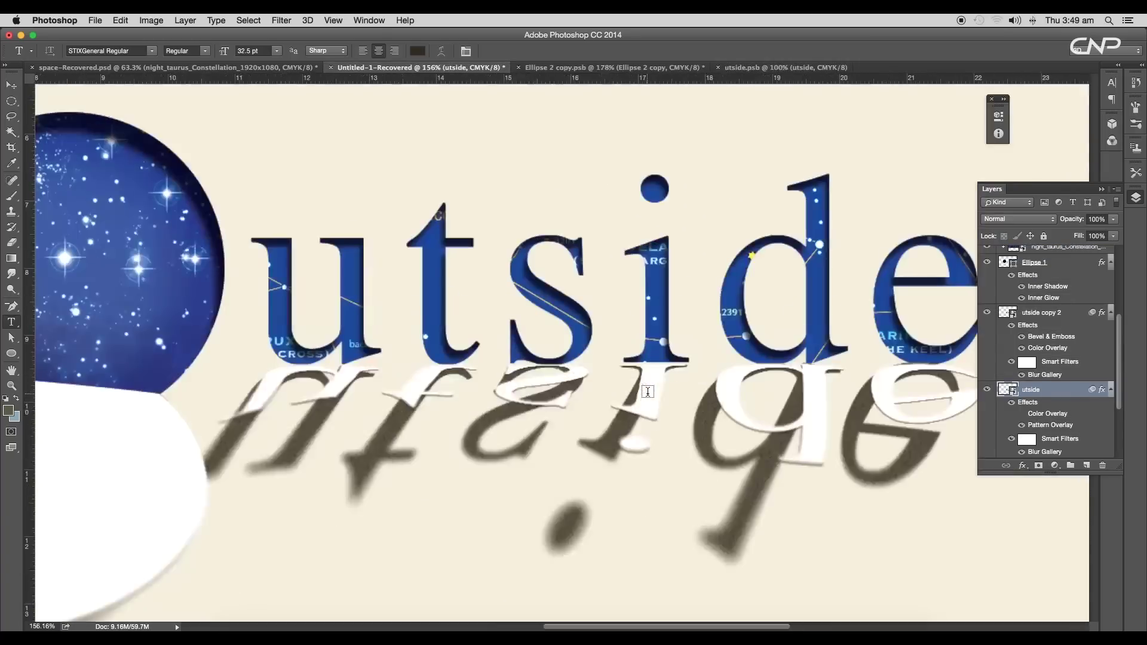
Set the utside shadow layer's fill to 72% and check the whole composition.
scroll(648, 390, "down", 5)
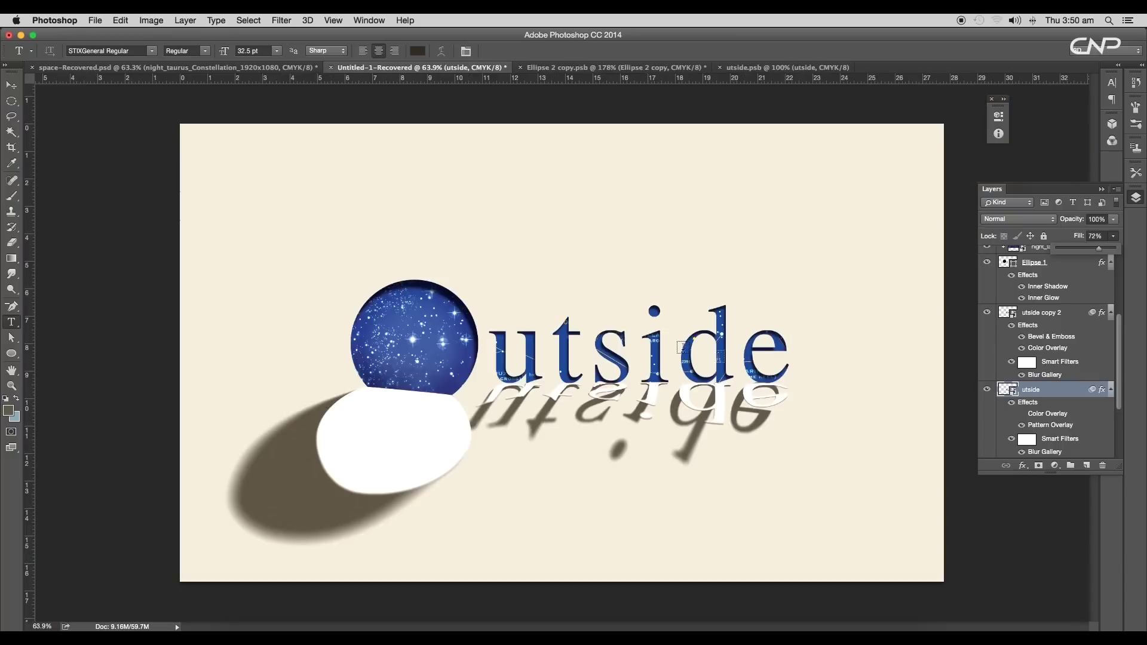
key("v")
scroll(586, 356, "down", 3)
scroll(585, 356, "up", 2)
scroll(1019, 371, "up", 5)
scroll(1075, 415, "down", 5)
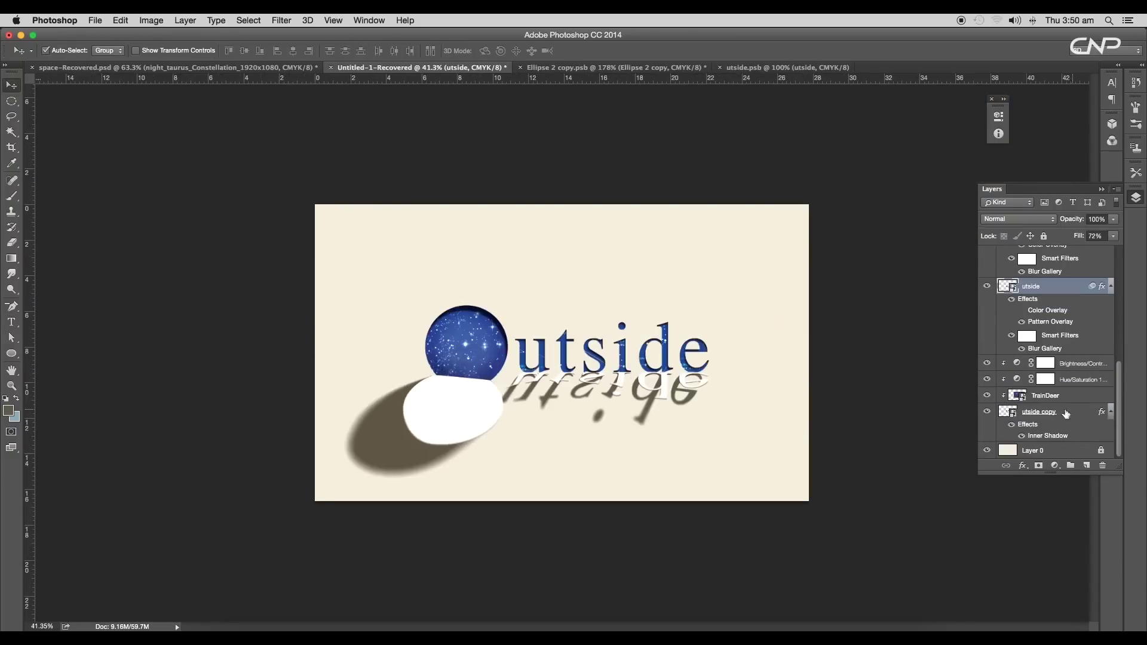
Replace the text inside the utside copy smart object with "space", save its contents and return to the Untitled-1-Recovered document.
double_click(1008, 413)
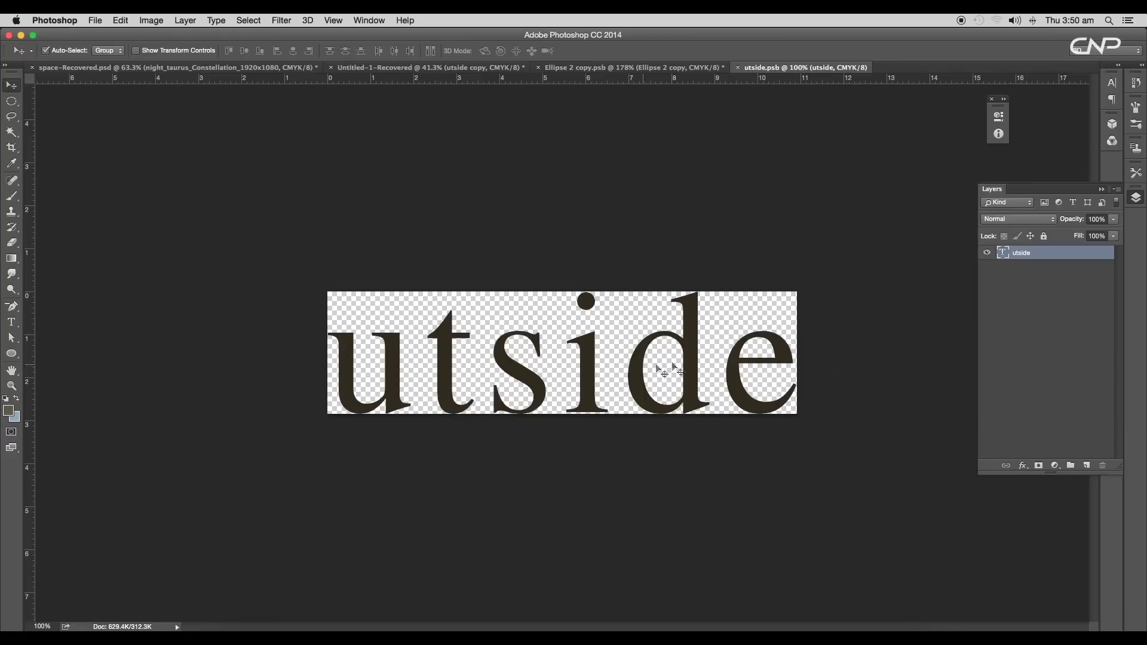
double_click(1000, 254)
type("space")
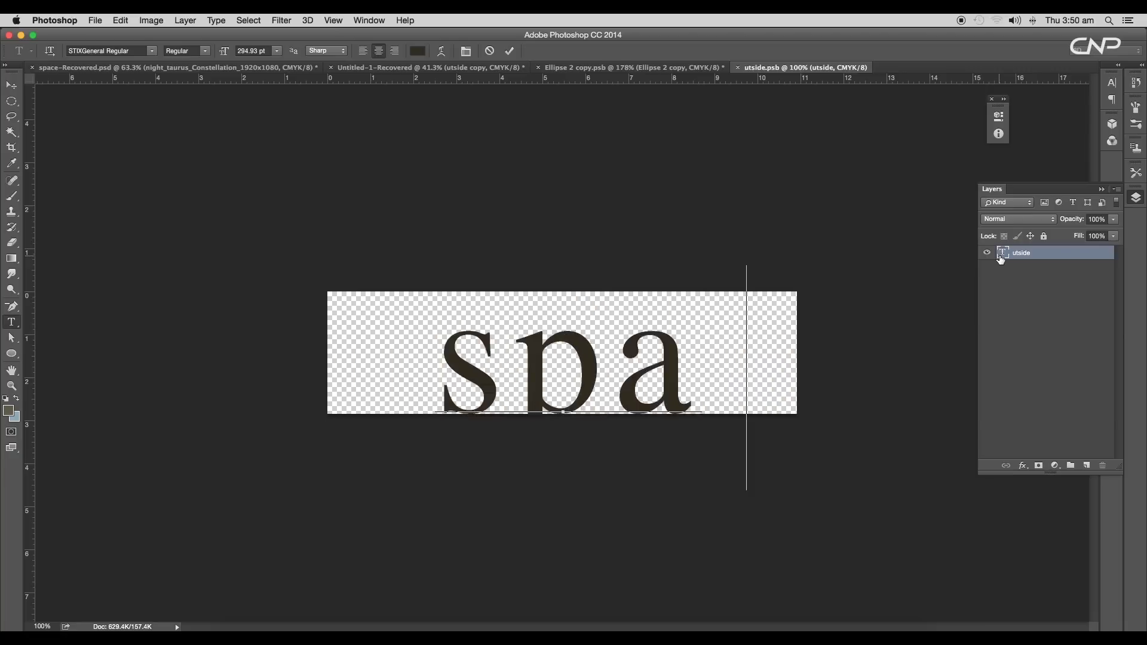
left_click(95, 20)
left_click(113, 131)
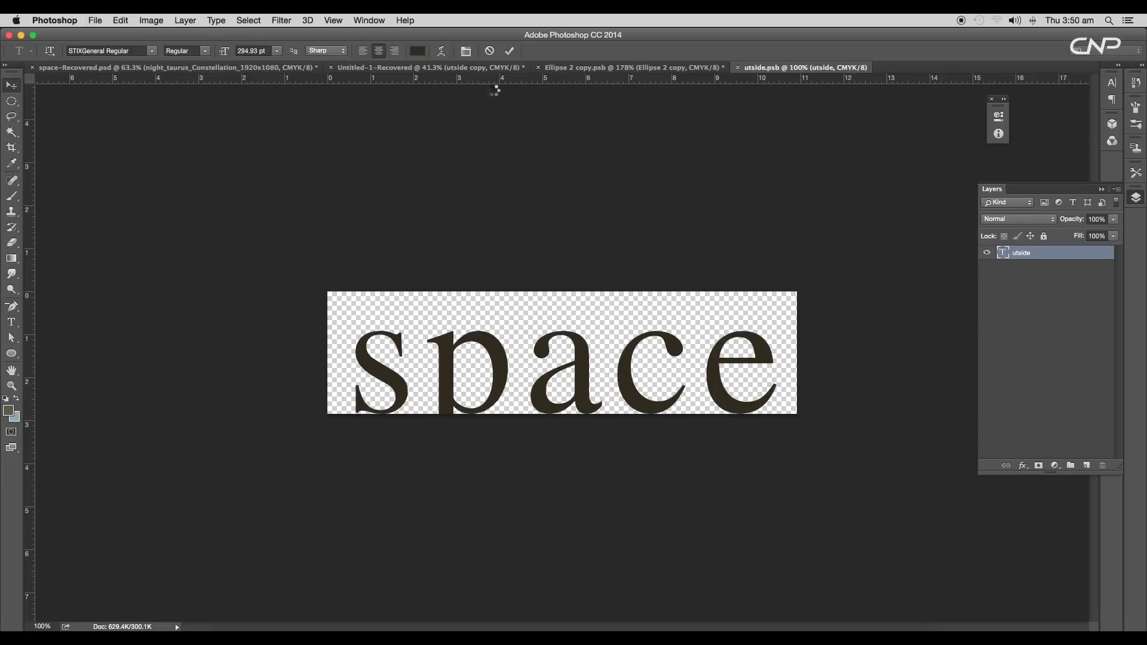
key("v")
left_click(433, 69)
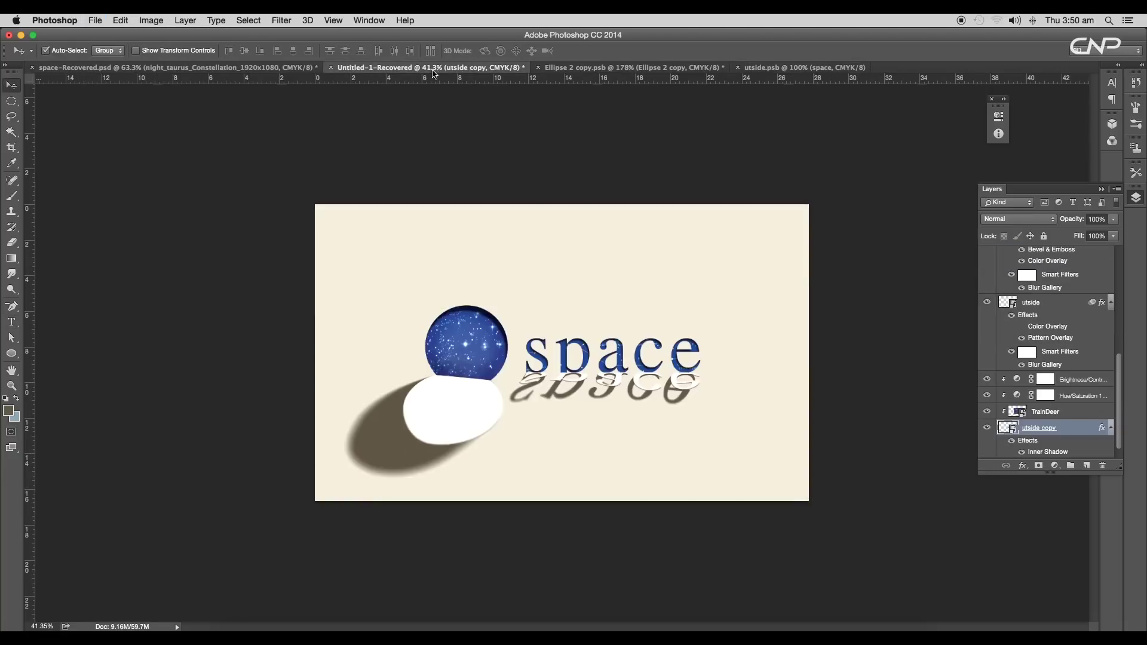
Change the utside copy smart object's text to "inside" and save the utside.psb contents.
scroll(590, 357, "up", 5)
scroll(590, 356, "down", 7)
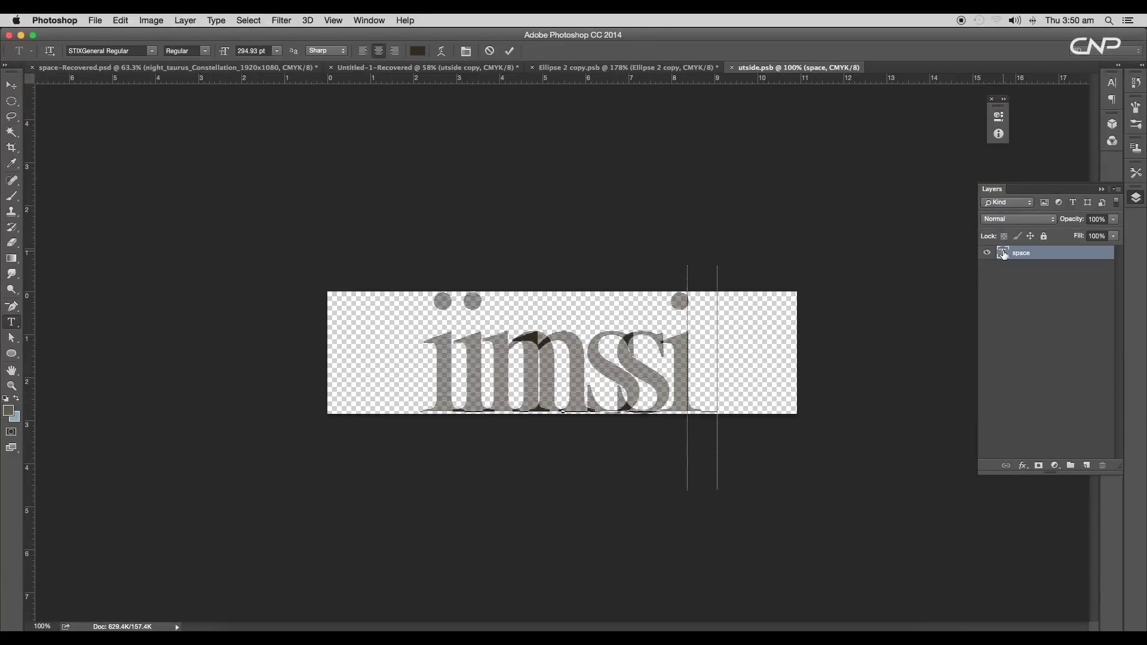
left_click(95, 20)
left_click(114, 131)
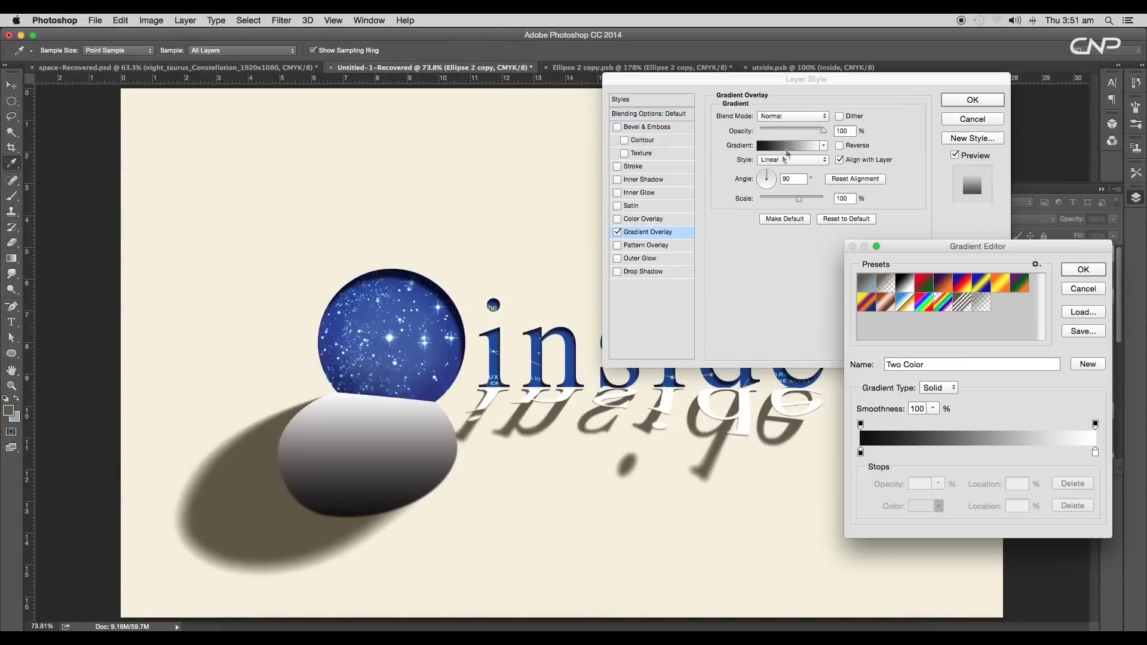
Set the circle fold's Gradient Overlay to Multiply blend mode and change the gradient's starting black stop to white.
key("Escape")
left_click(792, 116)
left_click(795, 150)
left_click(787, 145)
left_click(860, 452)
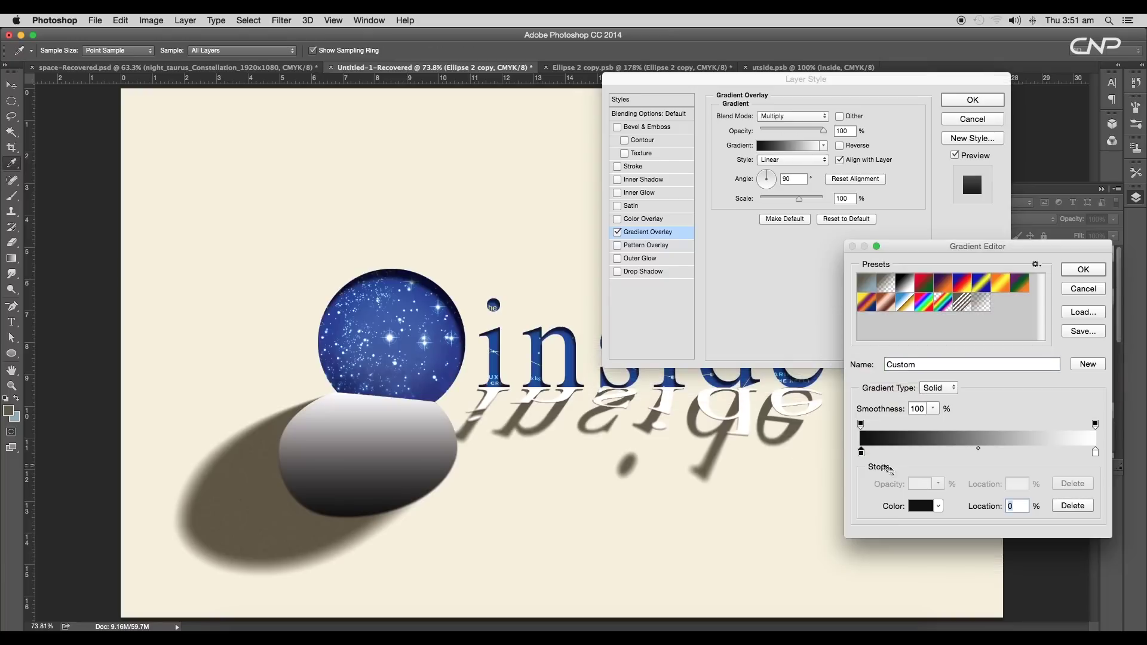
left_click(923, 506)
left_click(593, 337)
left_click(869, 330)
Change the gradient's end stop to pale cream, #f3eeda, and move the white starting stop closer to it.
double_click(1094, 453)
left_click(481, 408)
left_click(481, 407)
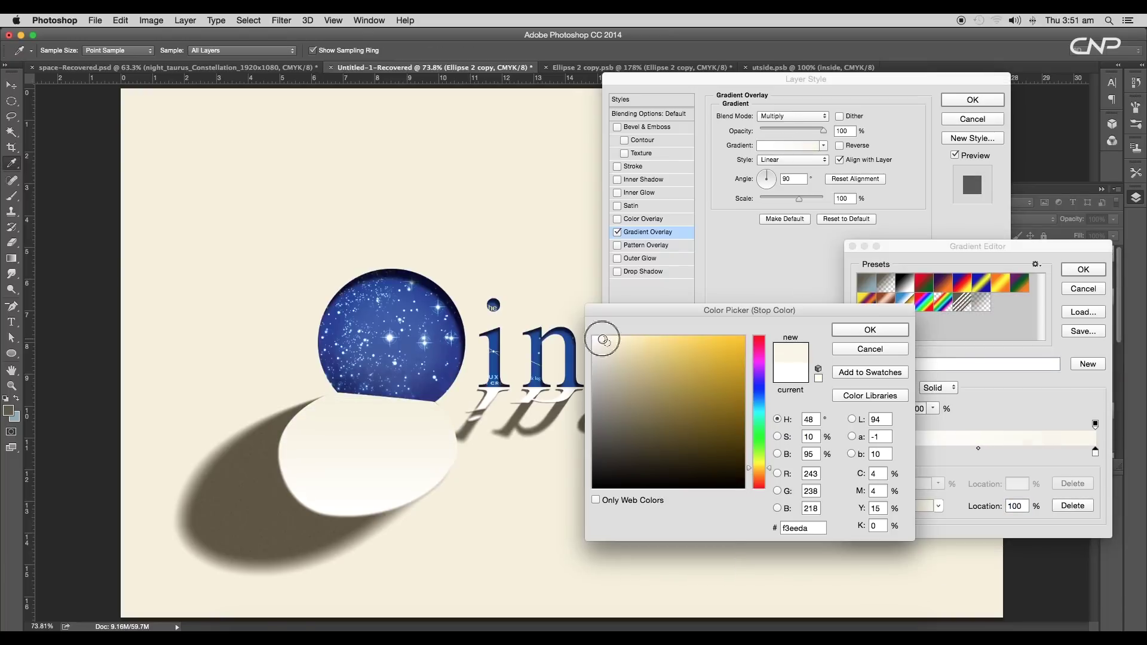
left_click(869, 329)
left_click(1082, 269)
left_click(789, 145)
left_click_drag(860, 452, 1048, 452)
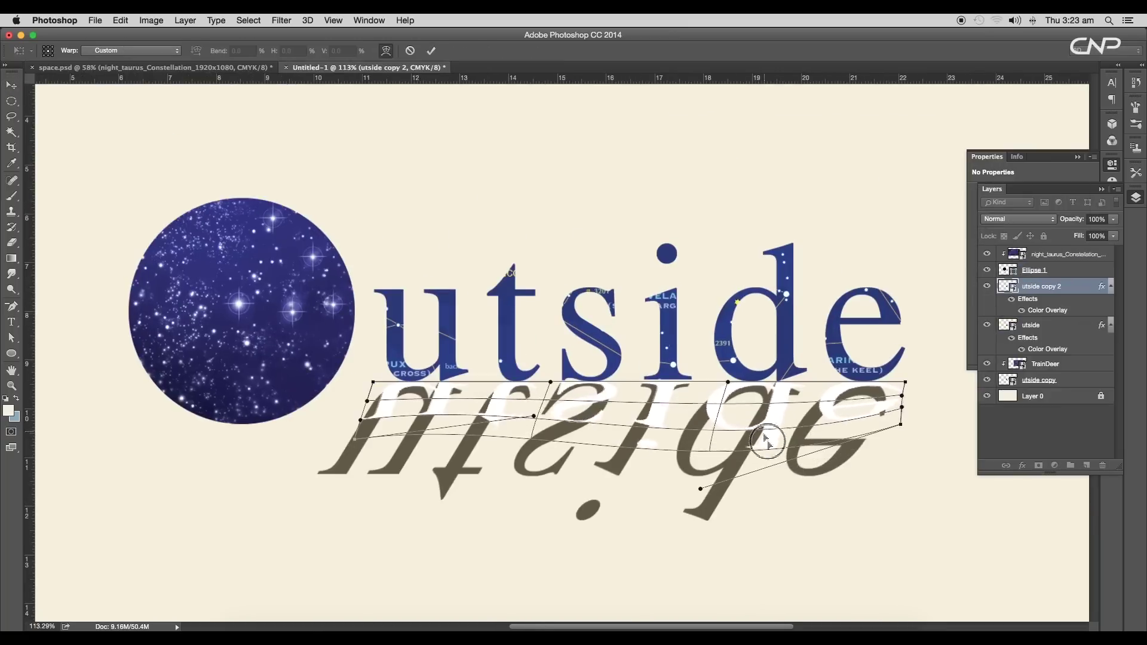
left_click_drag(709, 447, 712, 434)
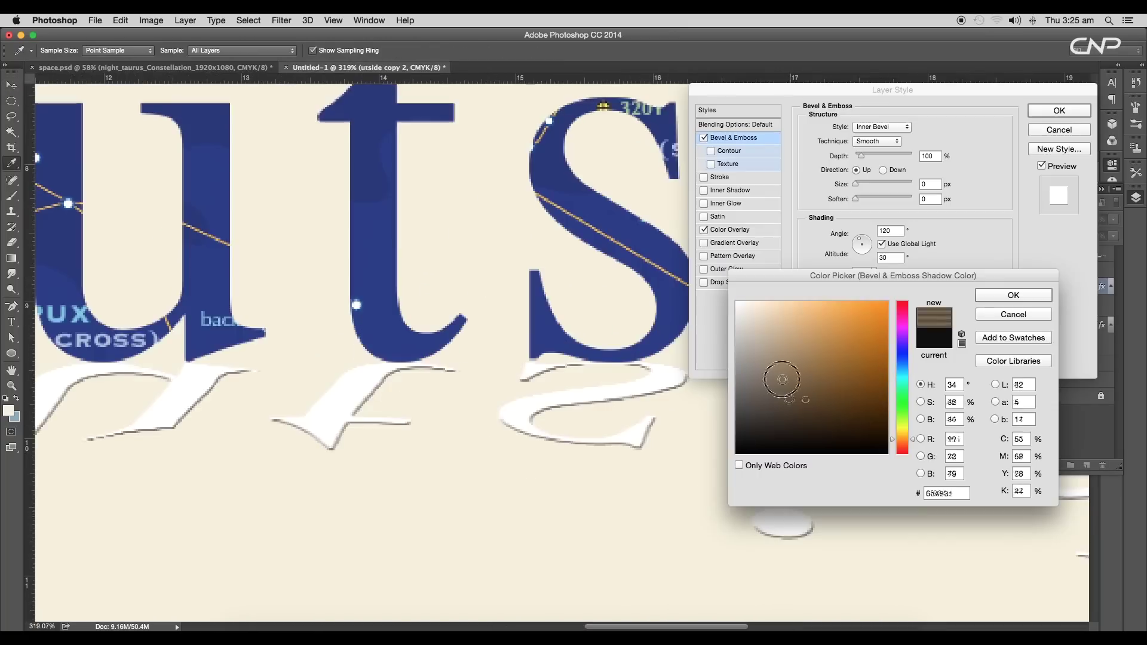
left_click(993, 301)
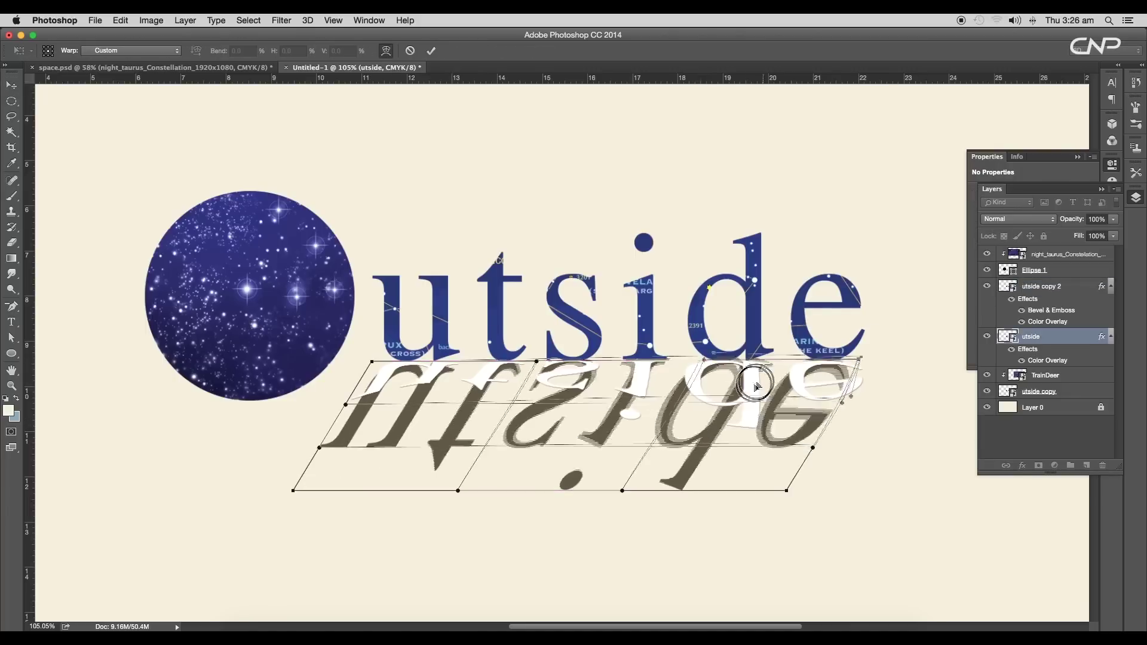
left_click_drag(742, 379, 768, 456)
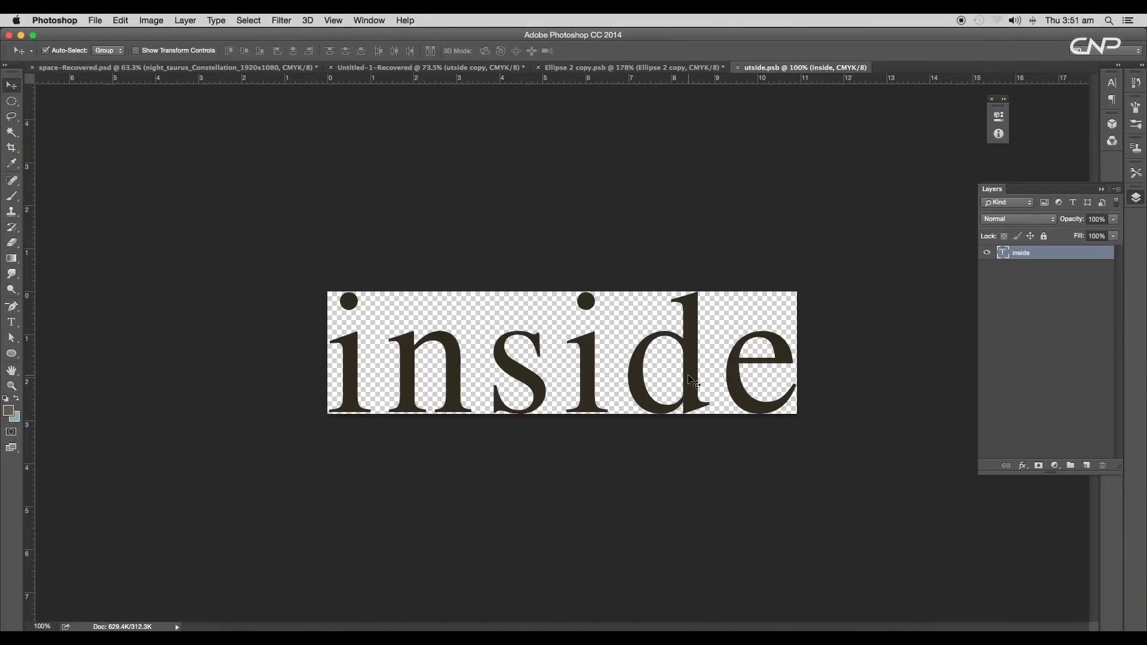
Change the smart object's text to "utside", save utside.psb and return to the Untitled-1-Recovered document to check the lettering.
key("super+a")
type("utside")
left_click(95, 20)
left_click(113, 133)
left_click(430, 67)
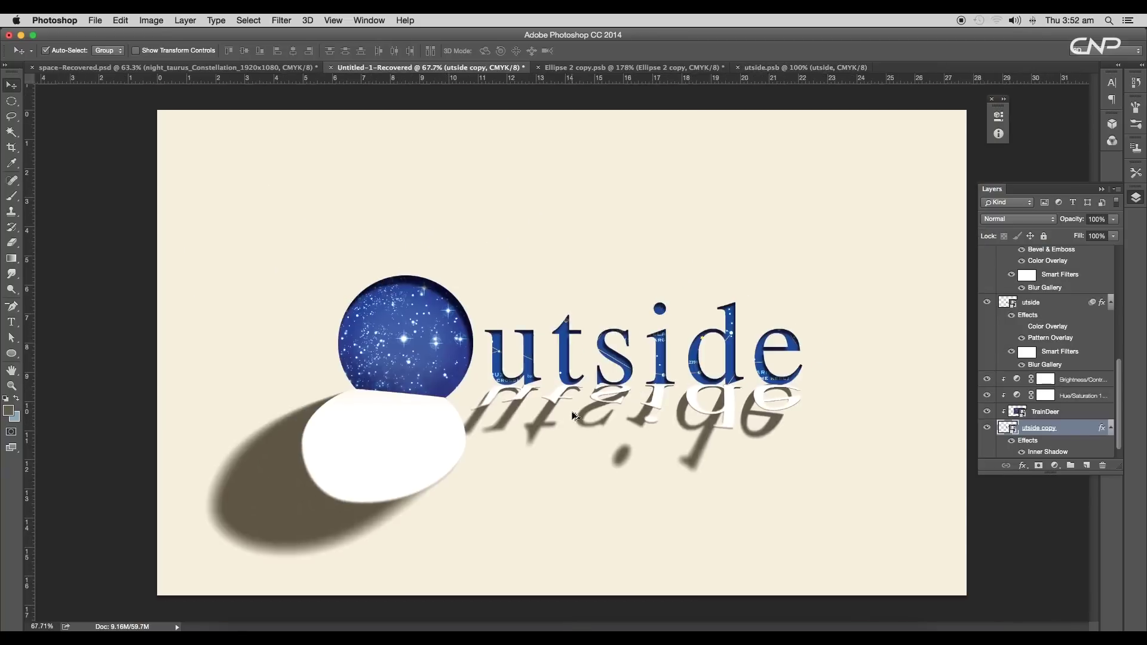
scroll(574, 416, "down", 3)
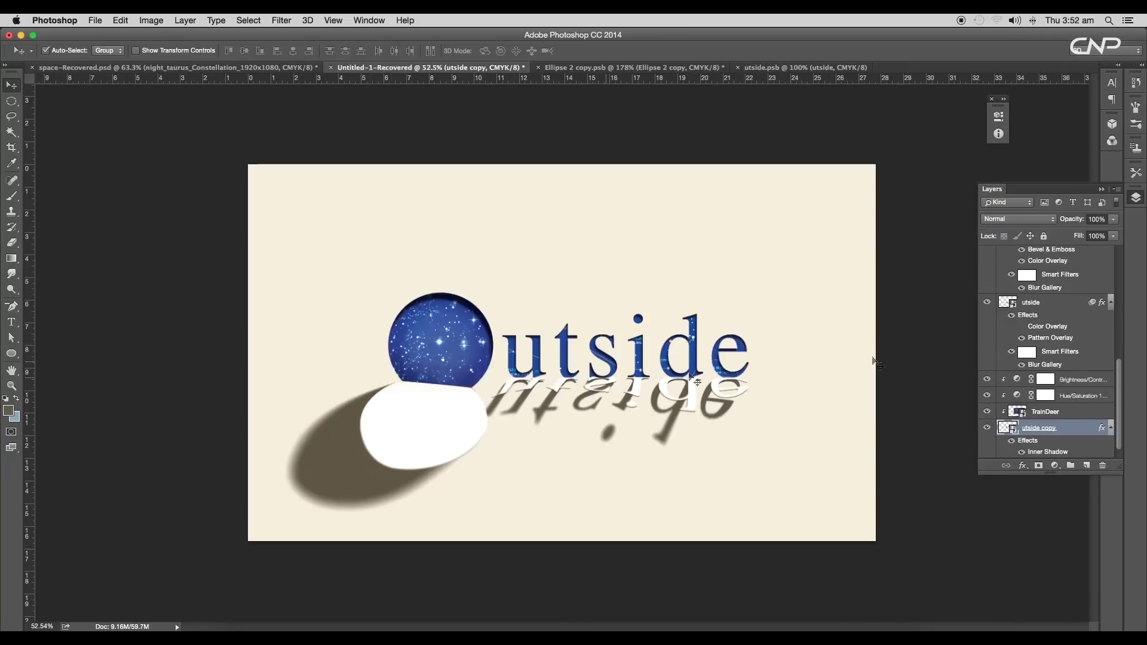
Open the utside copy smart object's contents and replace the text with "Space".
double_click(1006, 426)
type("Space")
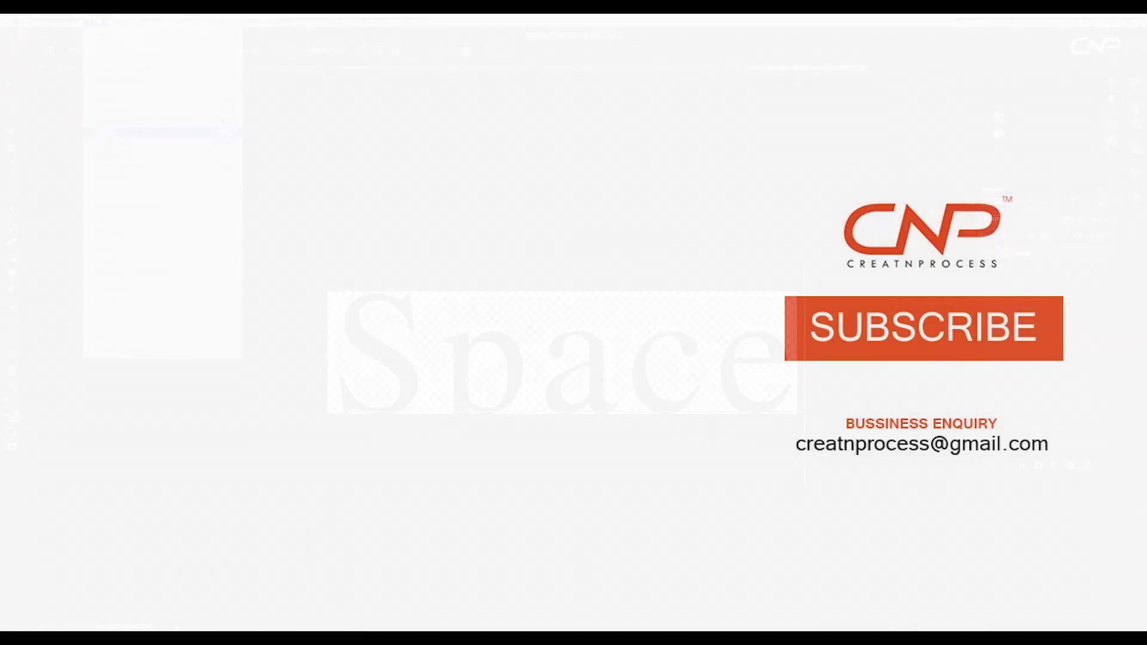